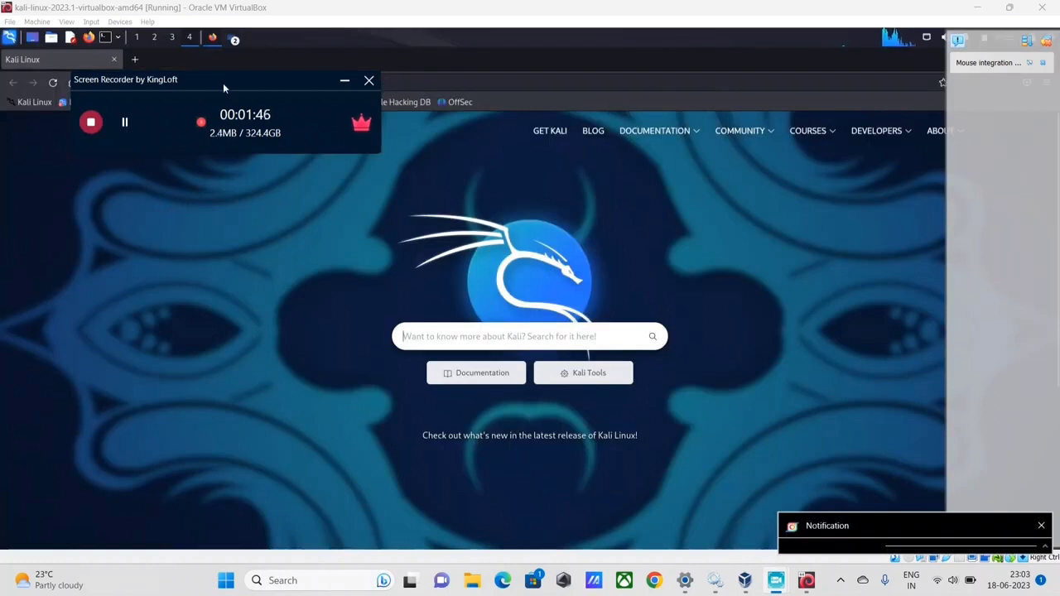
Open a root Terminal Emulator from the panel and run the burpsuite command.
{"action": "left_click_drag", "start_coordinate": [223, 83], "coordinate": [384, 314]}
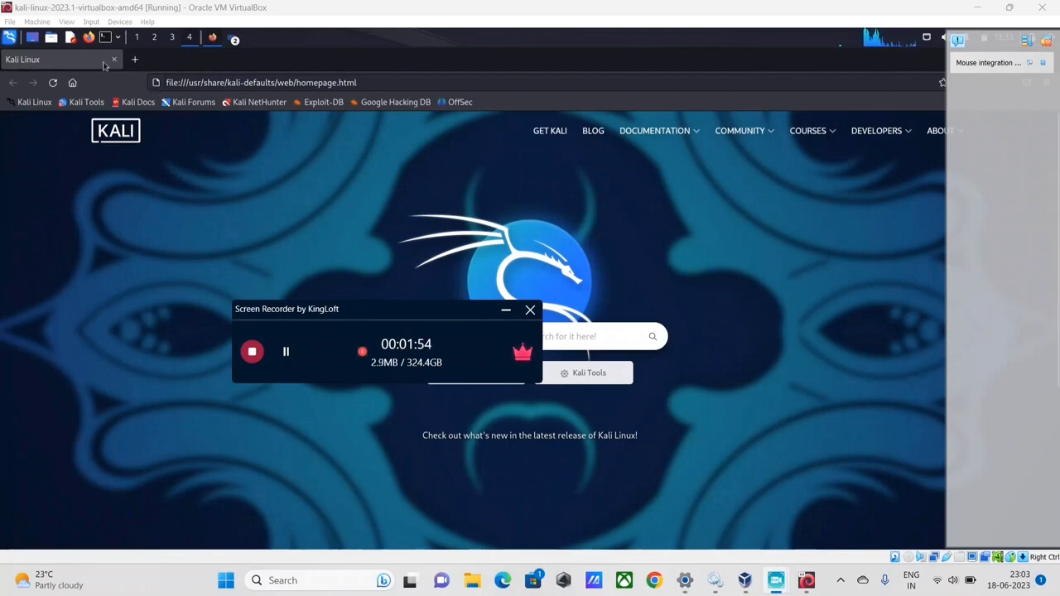
{"action": "left_click", "coordinate": [118, 38]}
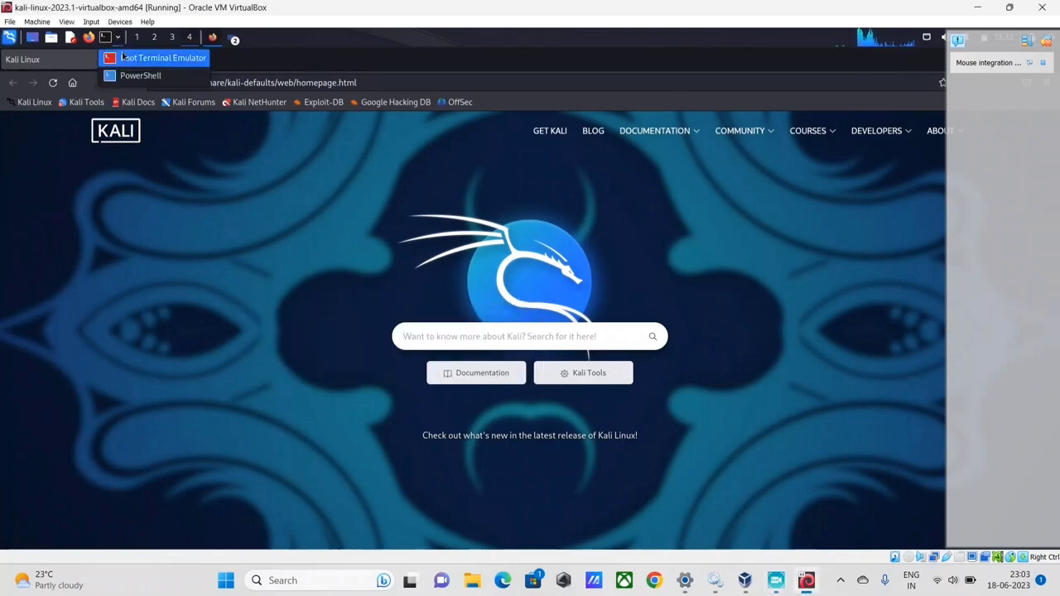
{"action": "left_click", "coordinate": [145, 58]}
{"action": "type", "text": "bru"}
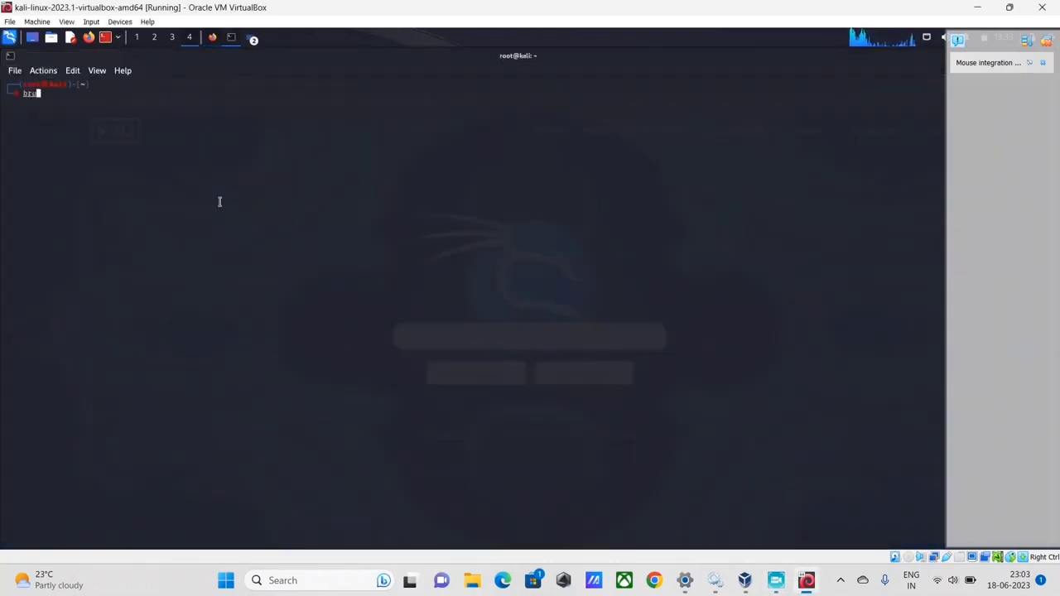
{"action": "key", "text": "BackSpace"}
{"action": "key", "text": "BackSpace"}
{"action": "key", "text": "BackSpace"}
{"action": "type", "text": "burp"}
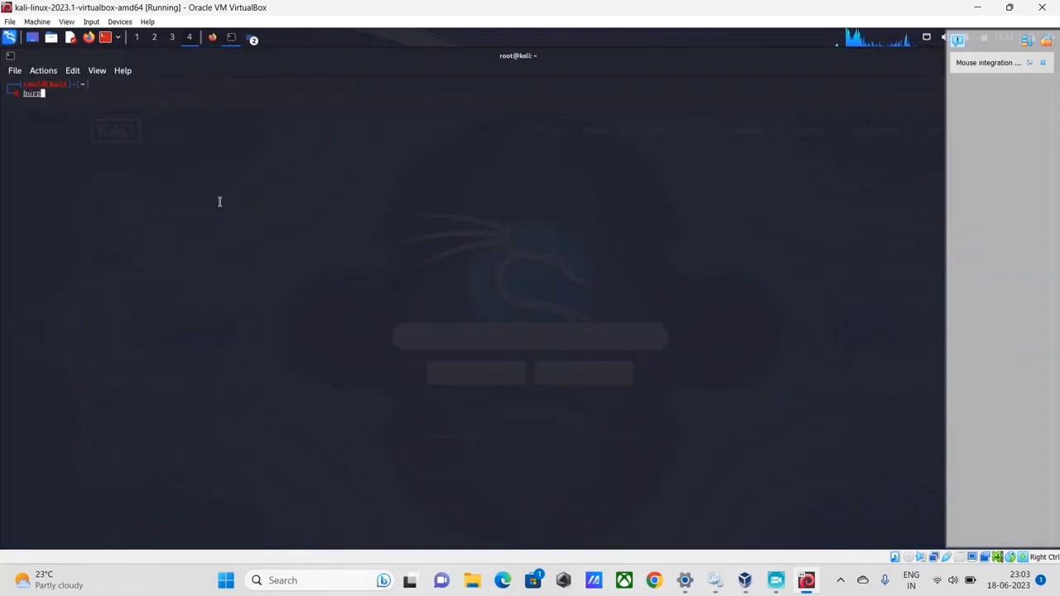
{"action": "type", "text": "suite"}
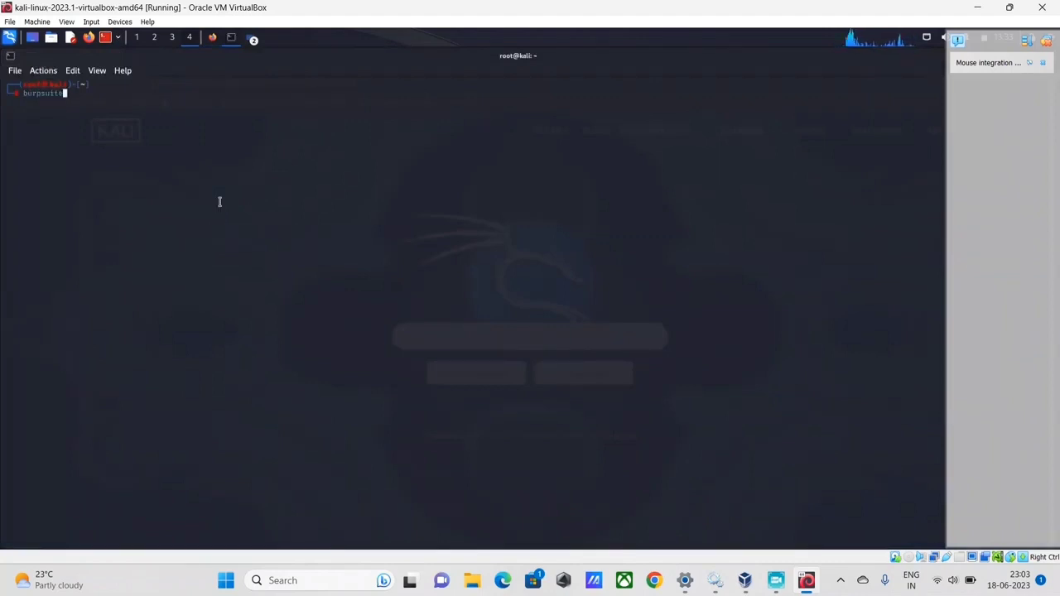
{"action": "key", "text": "Return"}
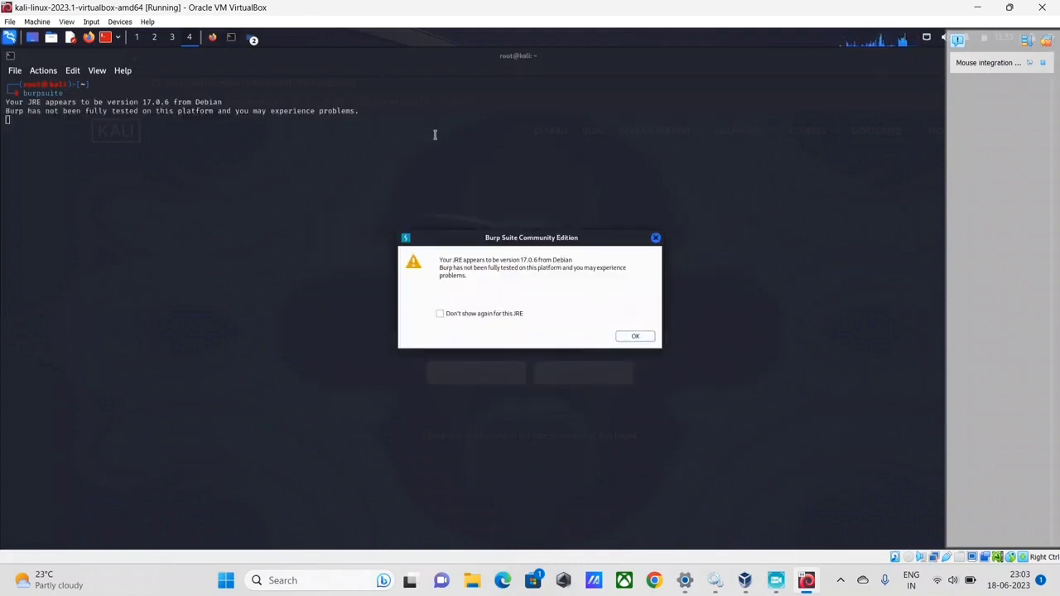
Accept the JRE warning, then start a temporary project using Burp defaults.
{"action": "left_click", "coordinate": [621, 336]}
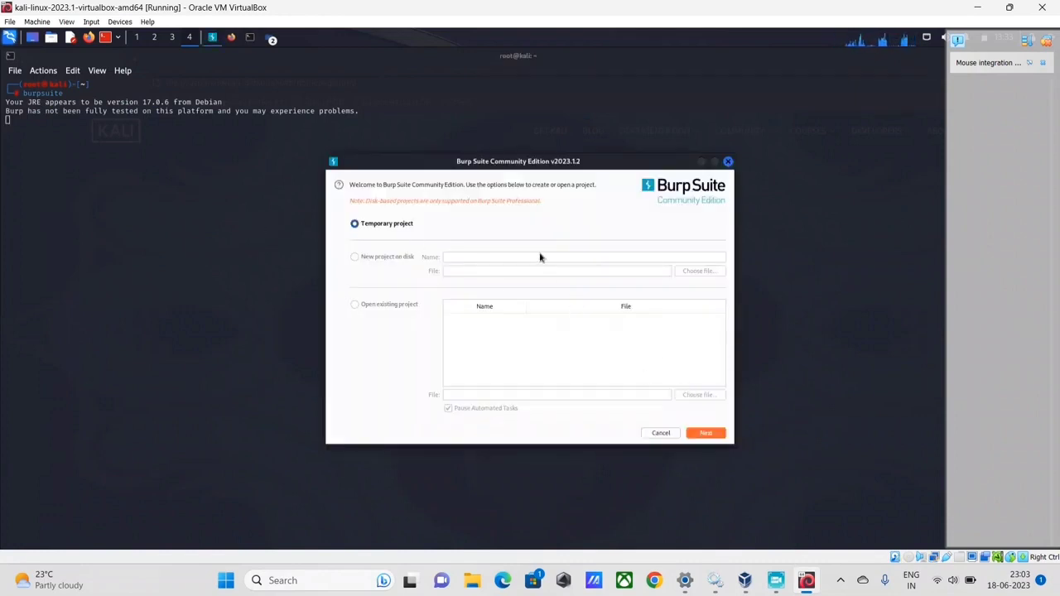
{"action": "left_click", "coordinate": [707, 434]}
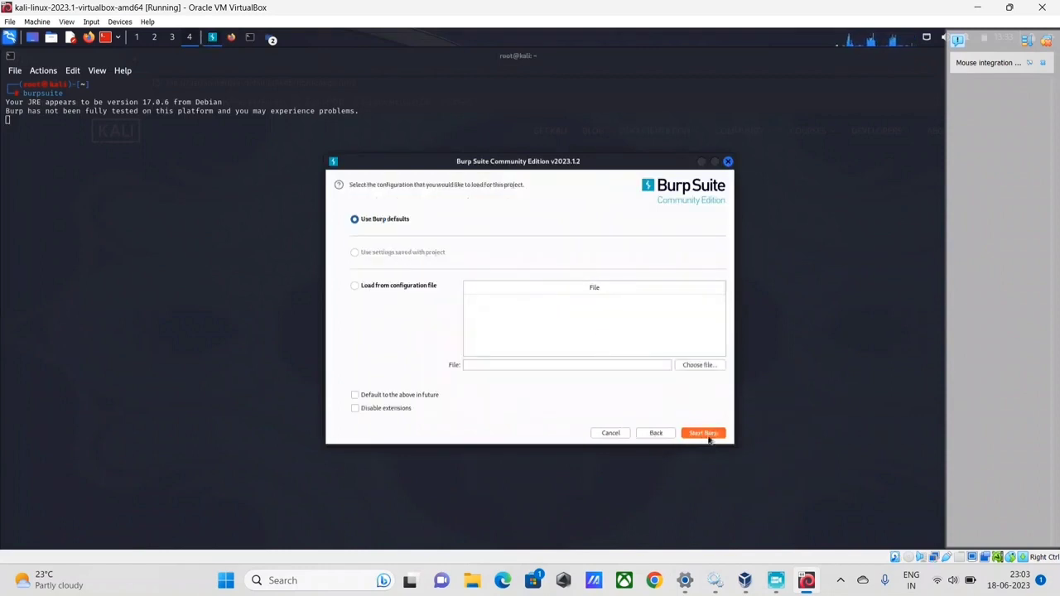
{"action": "left_click", "coordinate": [709, 439]}
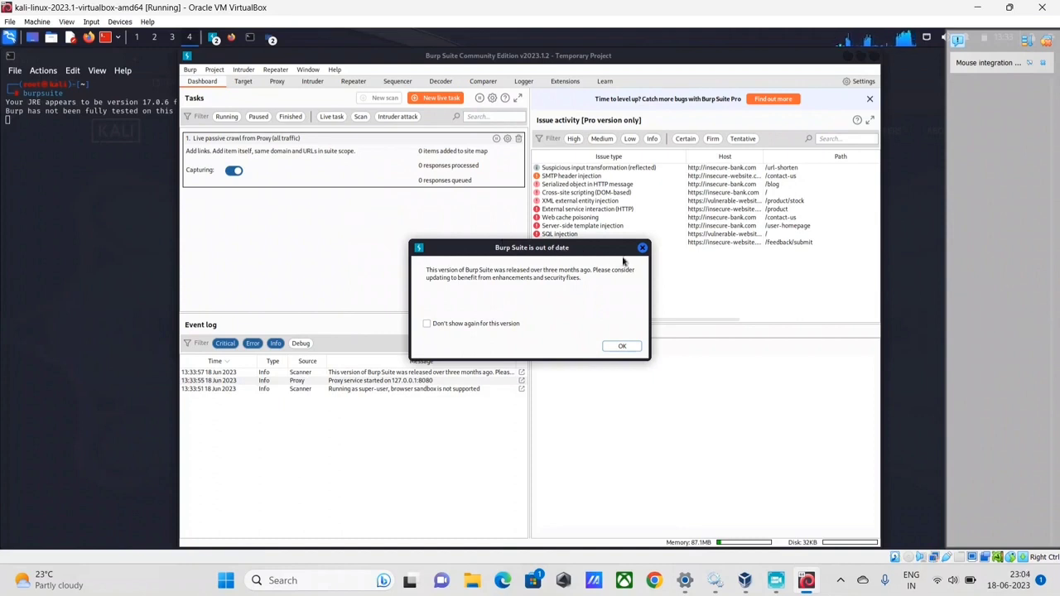
Close the out-of-date notice, then view the Target site map and the Proxy Intercept view.
{"action": "left_click", "coordinate": [643, 249]}
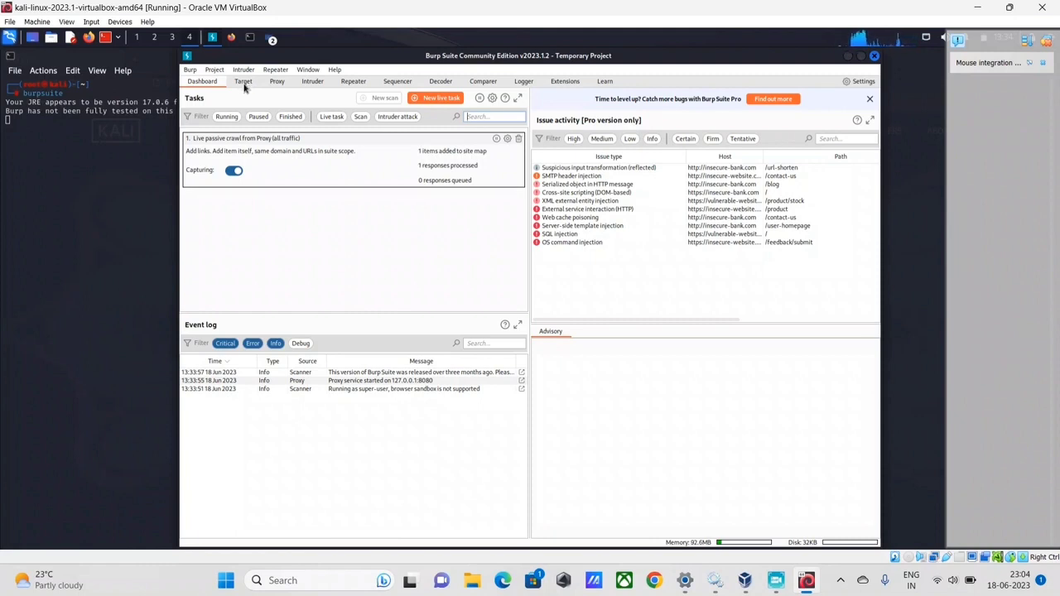
{"action": "left_click", "coordinate": [242, 82]}
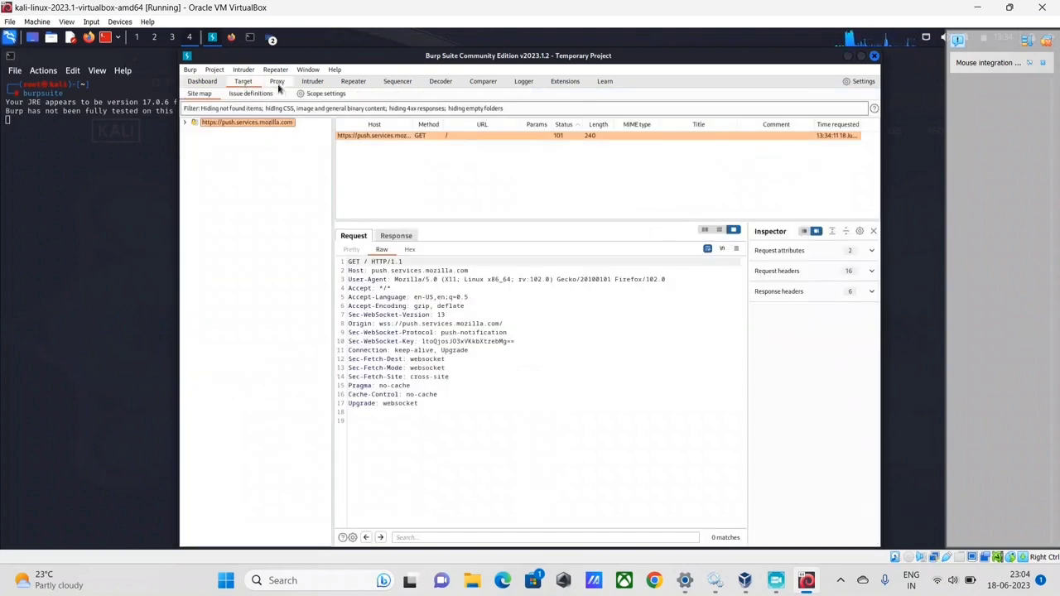
{"action": "left_click", "coordinate": [277, 83]}
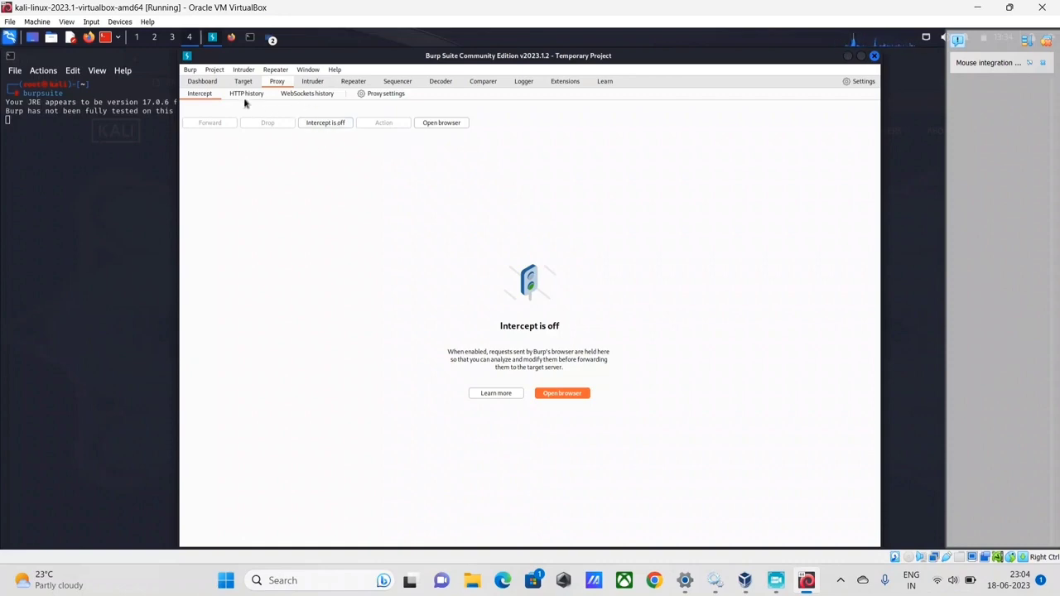
{"action": "left_click", "coordinate": [389, 96]}
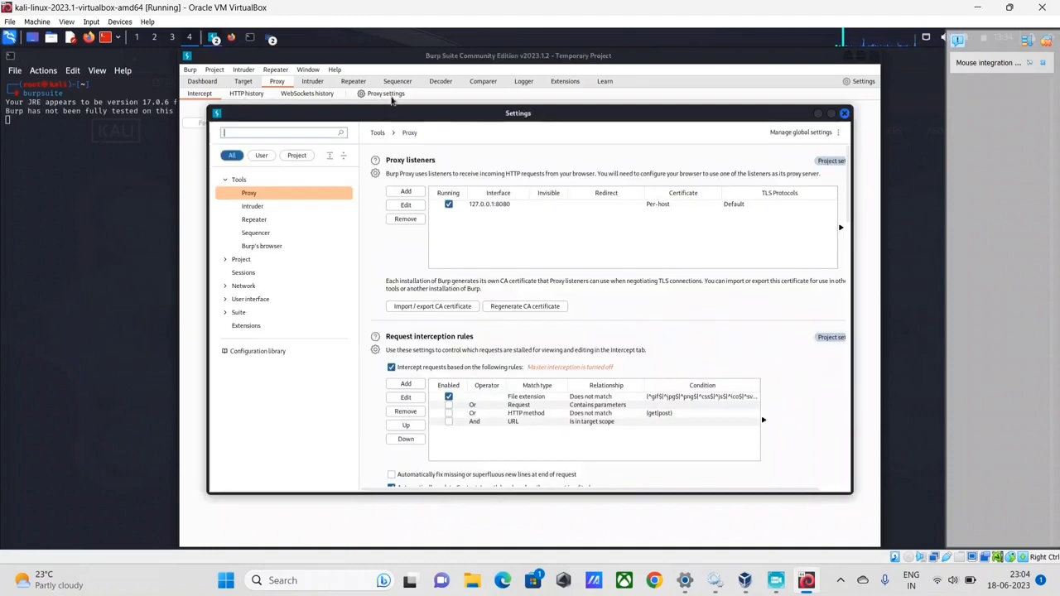
{"action": "left_click", "coordinate": [490, 207]}
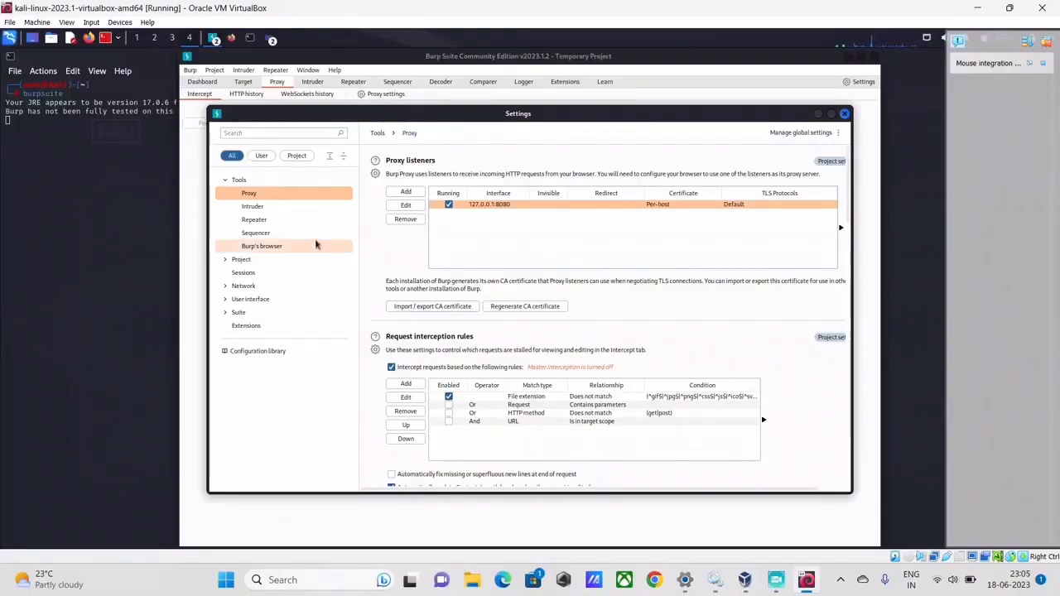
{"action": "key", "text": "Escape"}
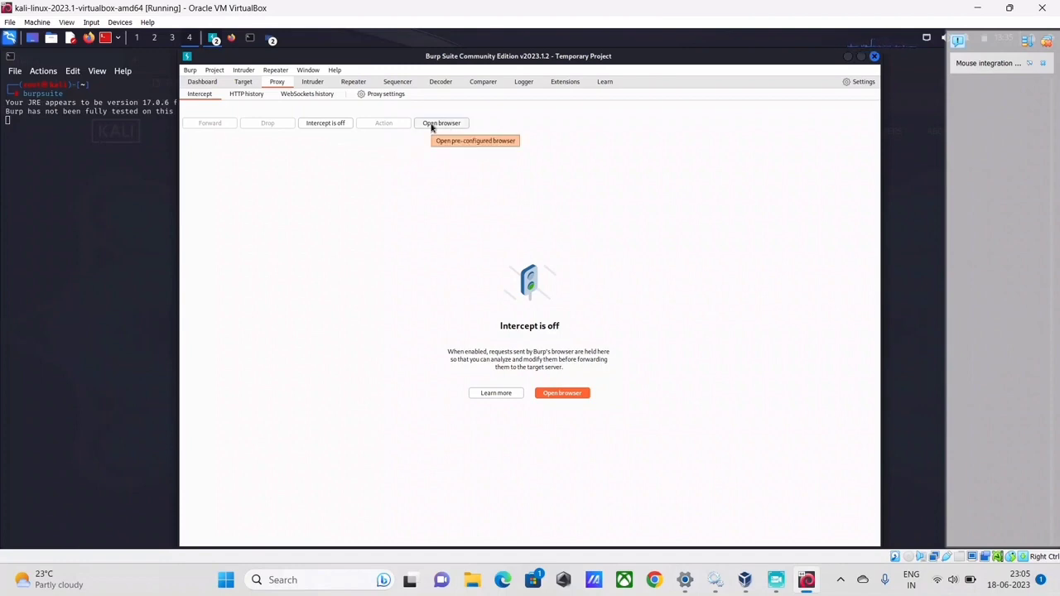
After the browser sandbox error, enable 'Run Burp's browser without a sandbox' in Burp's browser settings.
{"action": "left_click", "coordinate": [432, 127]}
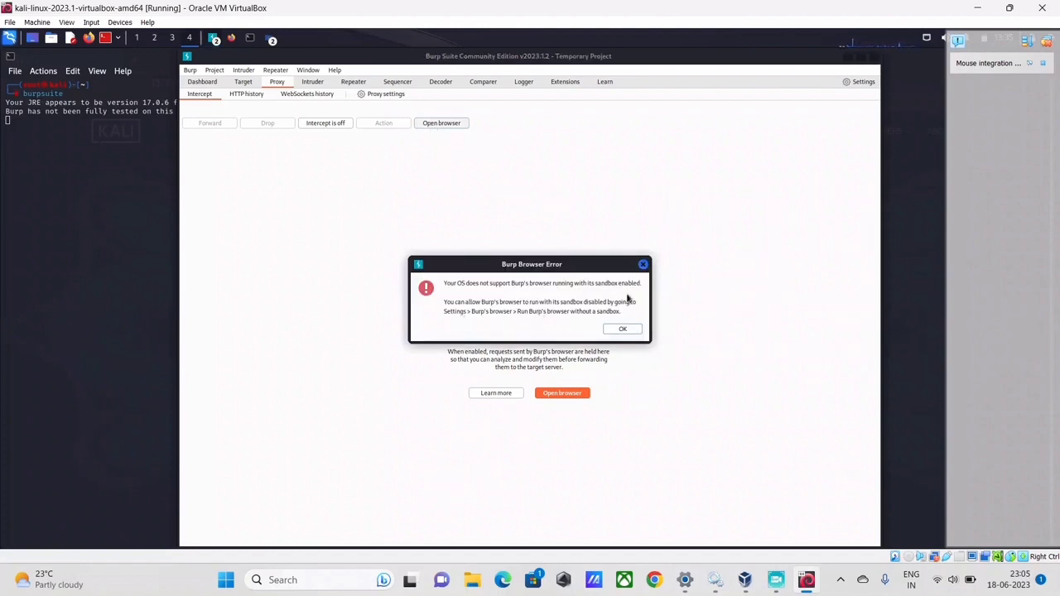
{"action": "left_click", "coordinate": [643, 265]}
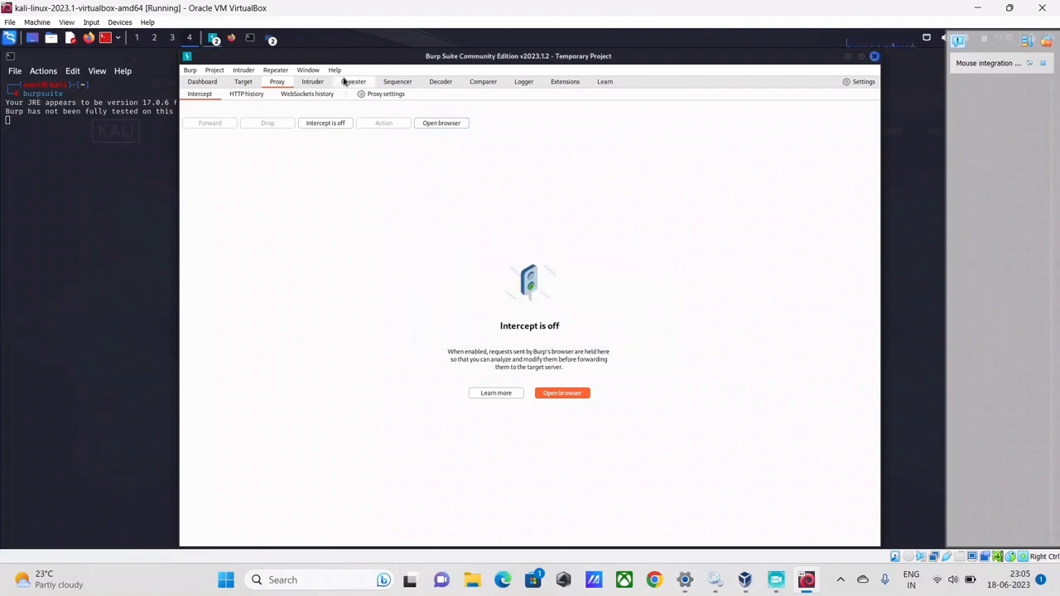
{"action": "left_click", "coordinate": [191, 72]}
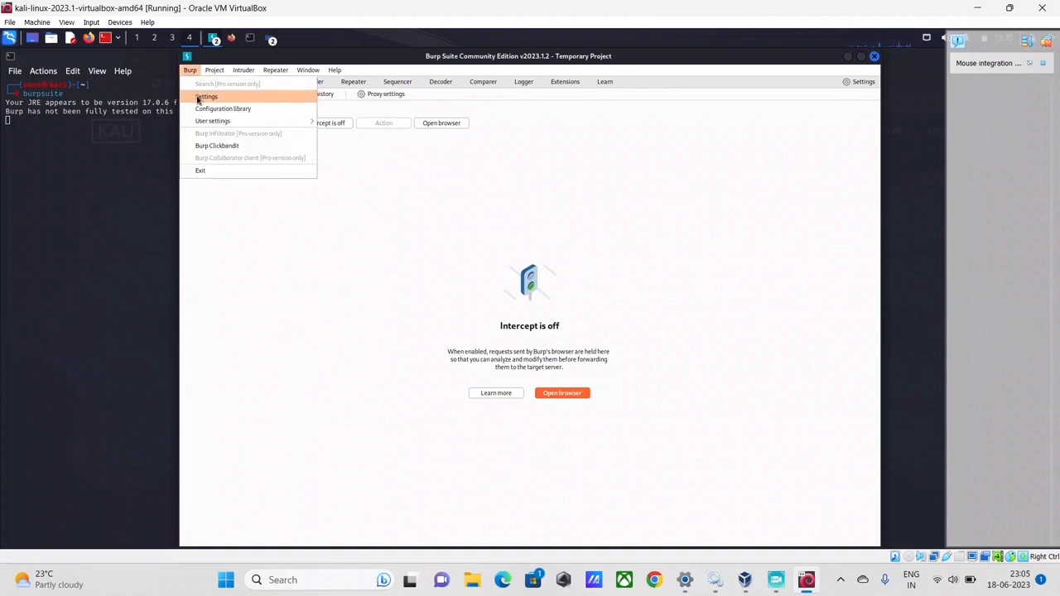
{"action": "left_click", "coordinate": [200, 97]}
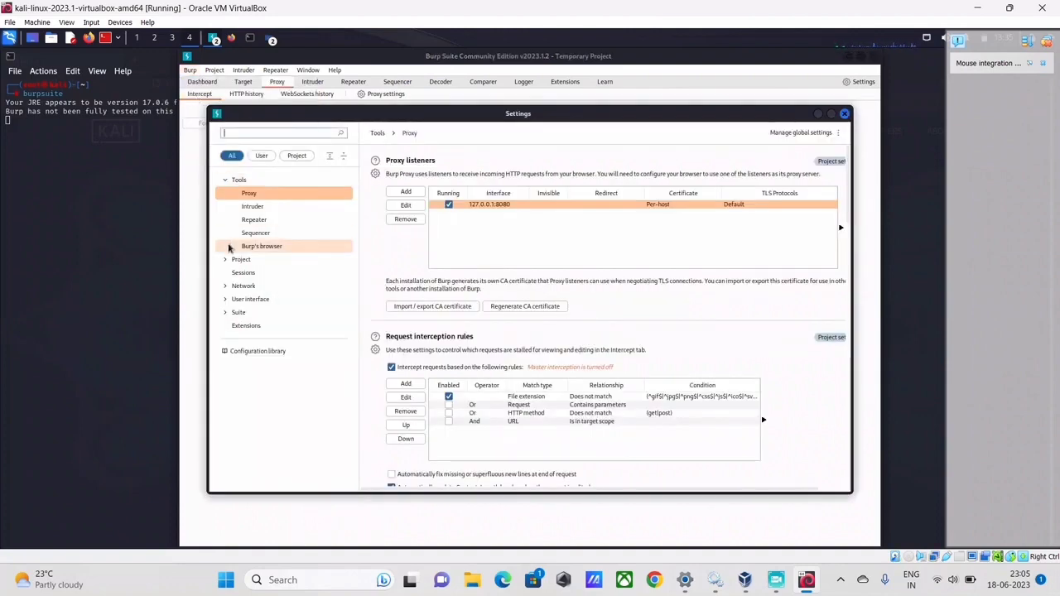
{"action": "left_click", "coordinate": [258, 250]}
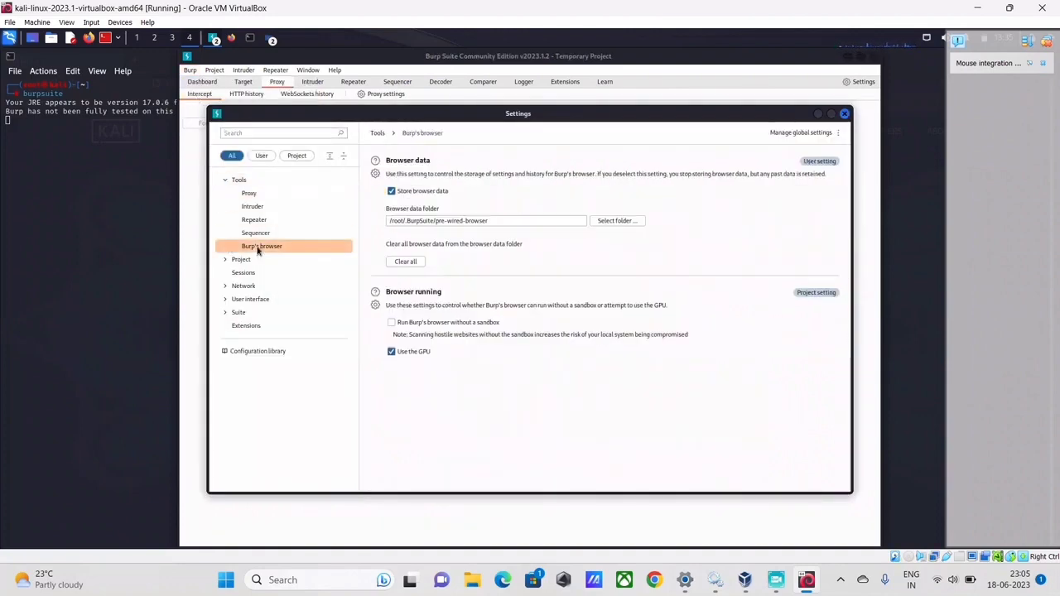
{"action": "left_click", "coordinate": [392, 324]}
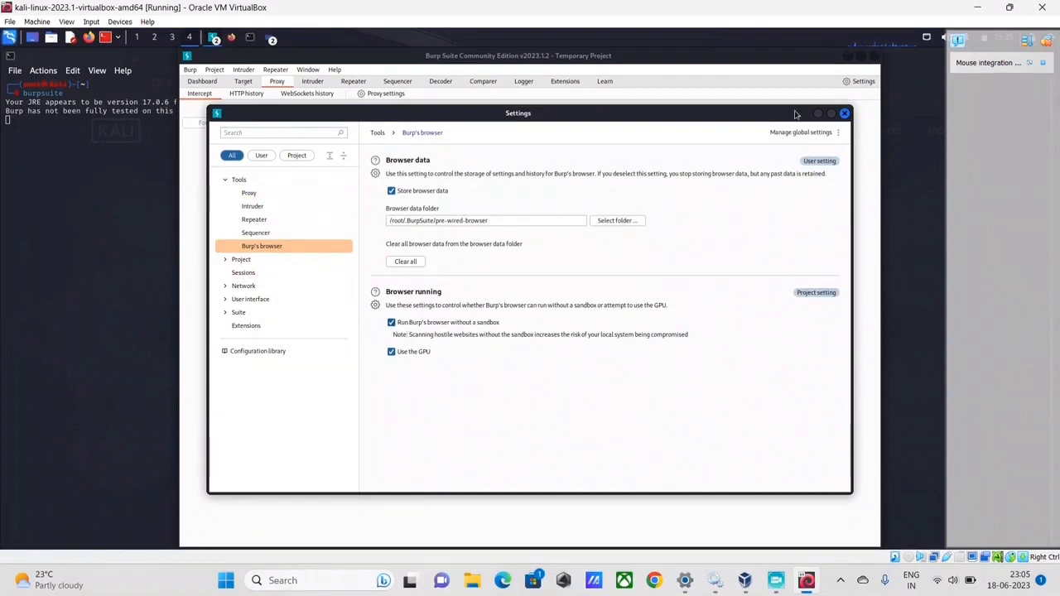
{"action": "left_click", "coordinate": [845, 114]}
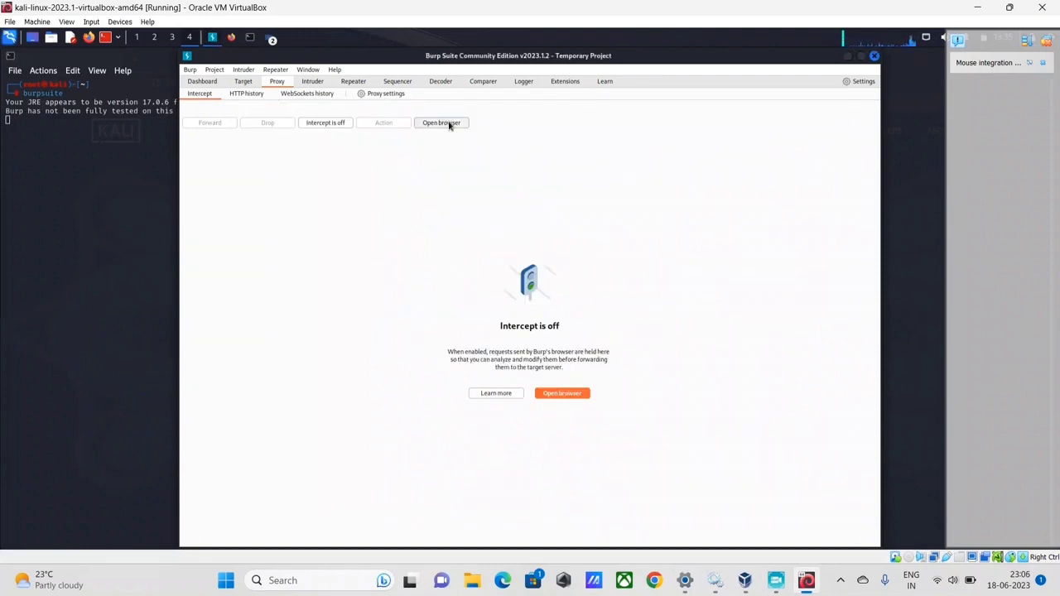
Launch Burp's built-in browser from Proxy Intercept, then bring the Burp main window forward.
{"action": "left_click", "coordinate": [442, 123]}
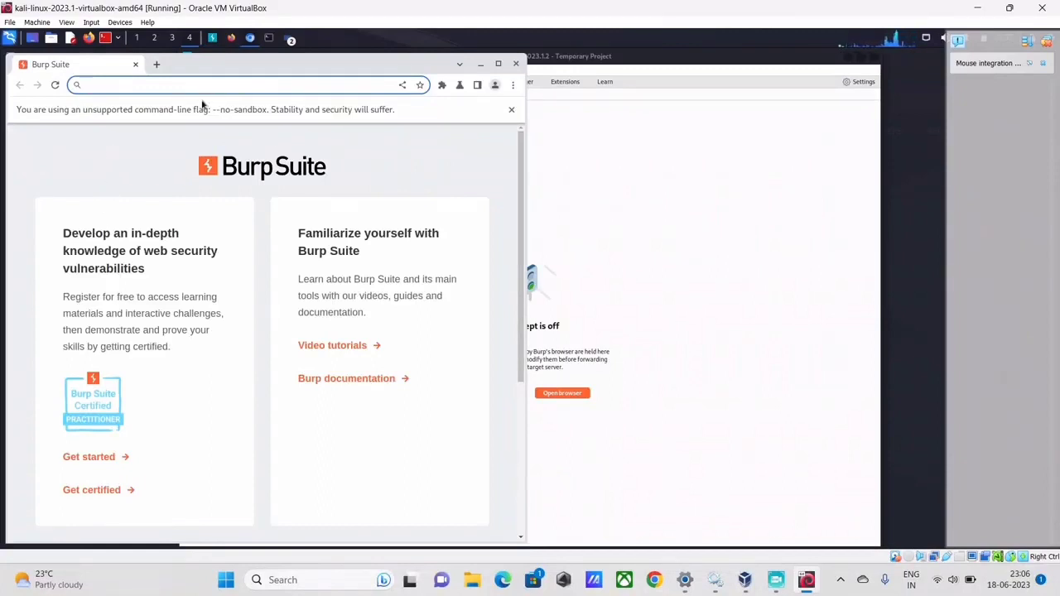
{"action": "left_click", "coordinate": [607, 209]}
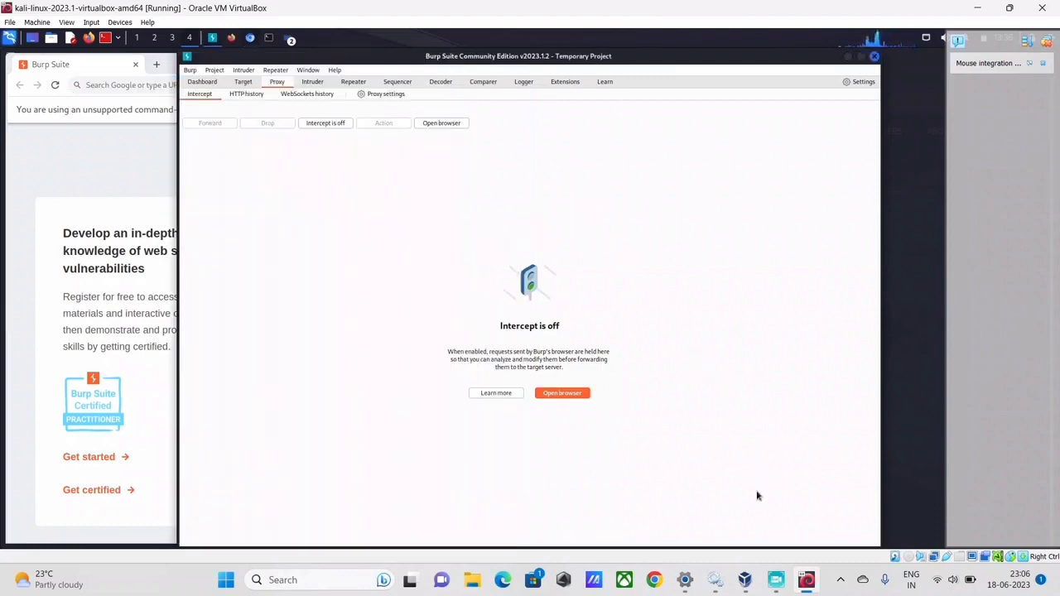
{"action": "mouse_move", "coordinate": [759, 584]}
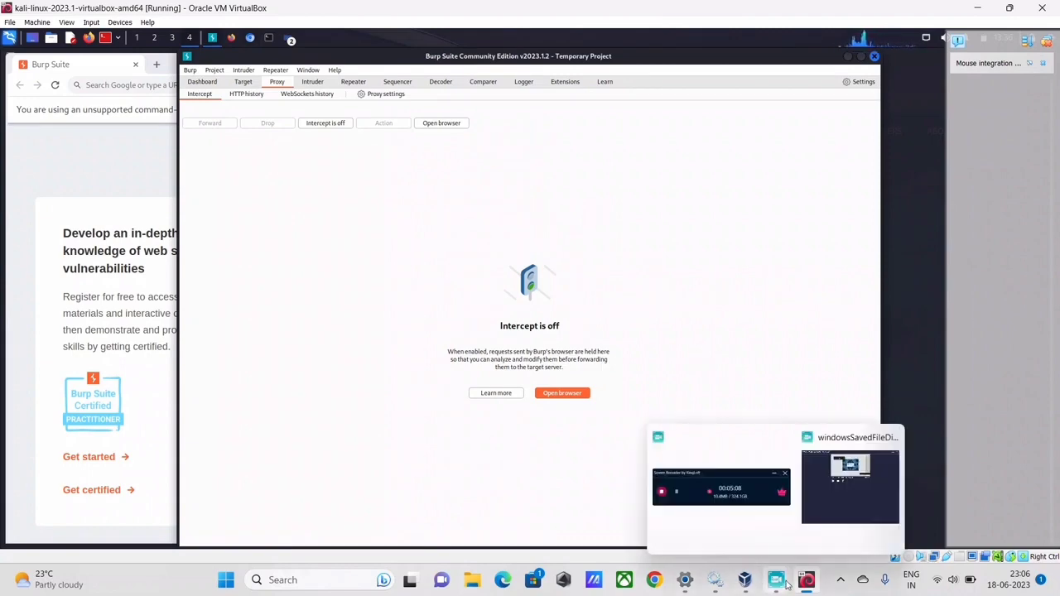
Close Burp Suite and its browser, then show the Terminal Emulator and PowerShell choices.
{"action": "left_click", "coordinate": [733, 510]}
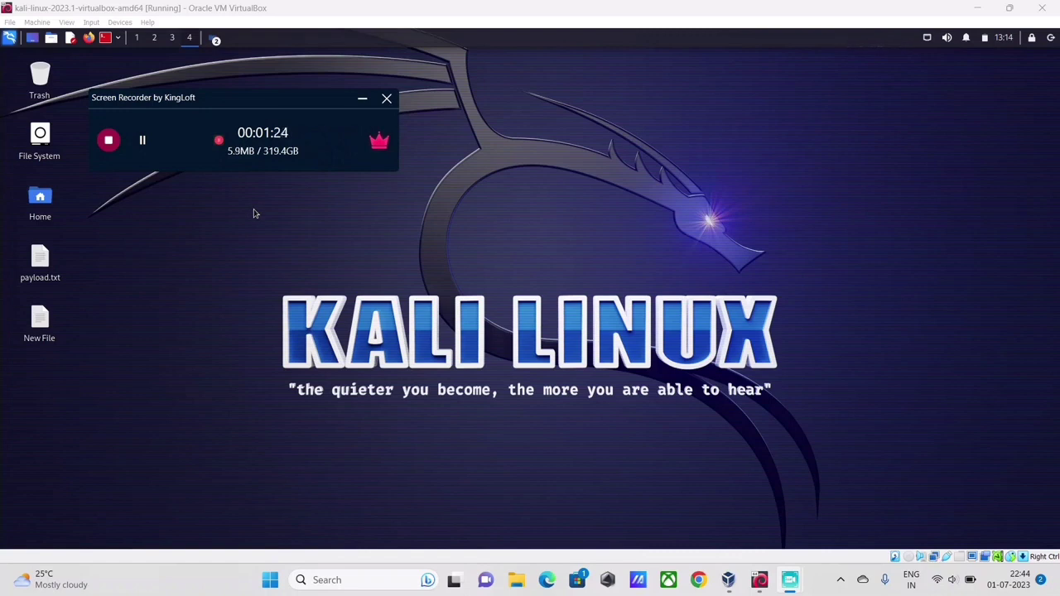
{"action": "left_click", "coordinate": [215, 110]}
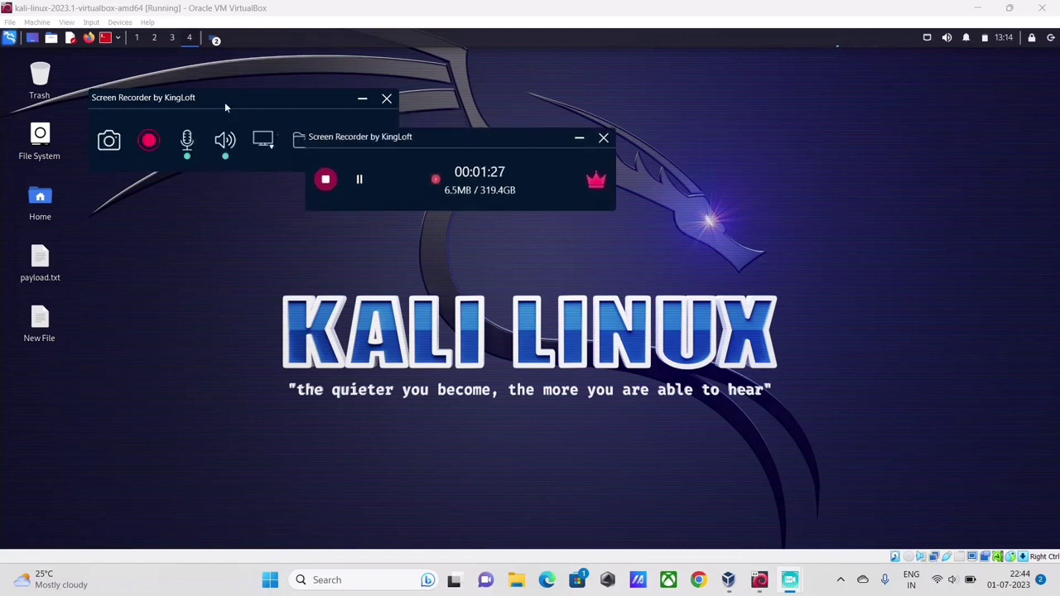
{"action": "left_click", "coordinate": [362, 98]}
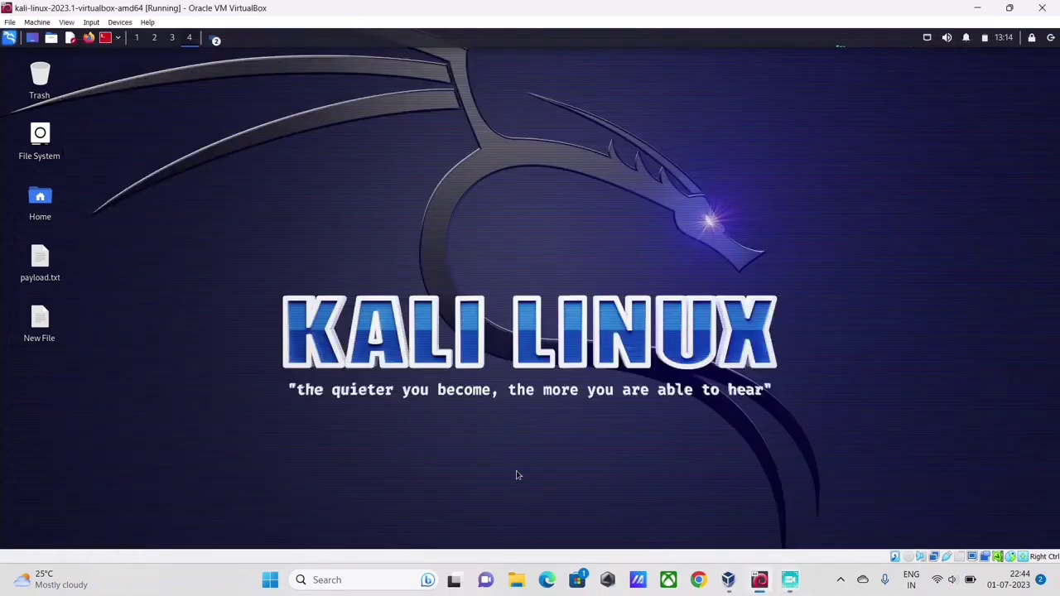
{"action": "mouse_move", "coordinate": [789, 580]}
{"action": "left_click", "coordinate": [512, 513]}
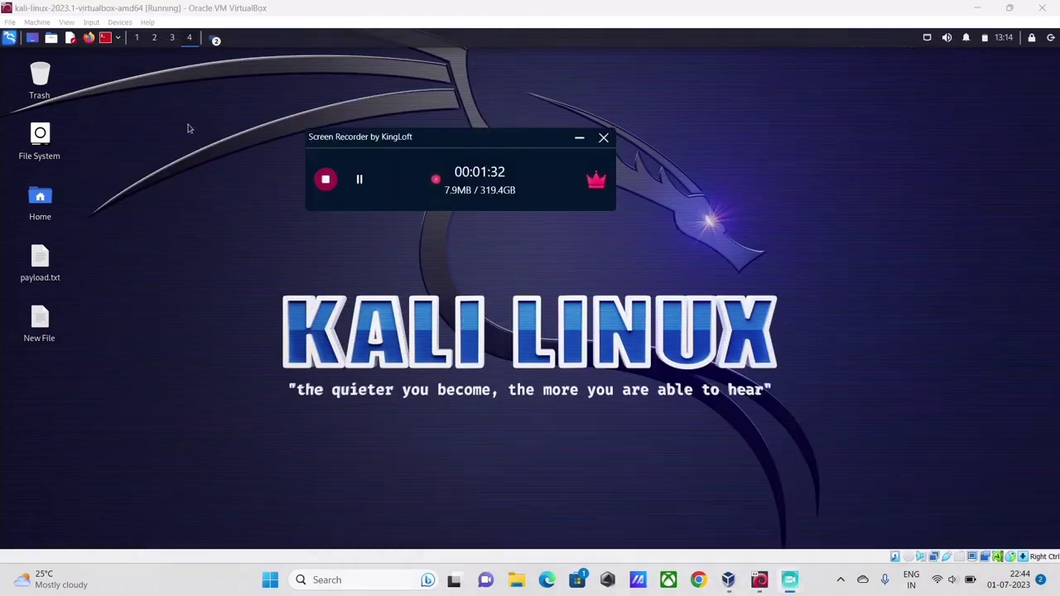
{"action": "left_click", "coordinate": [118, 39]}
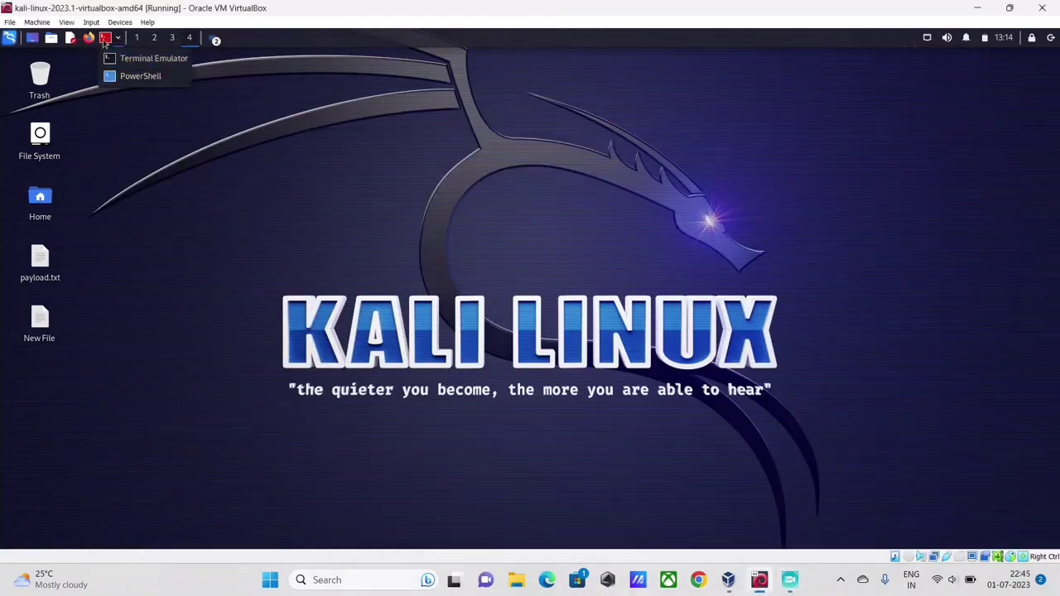
Open a new terminal and run the autocompleted burpsuite command.
{"action": "left_click", "coordinate": [104, 41]}
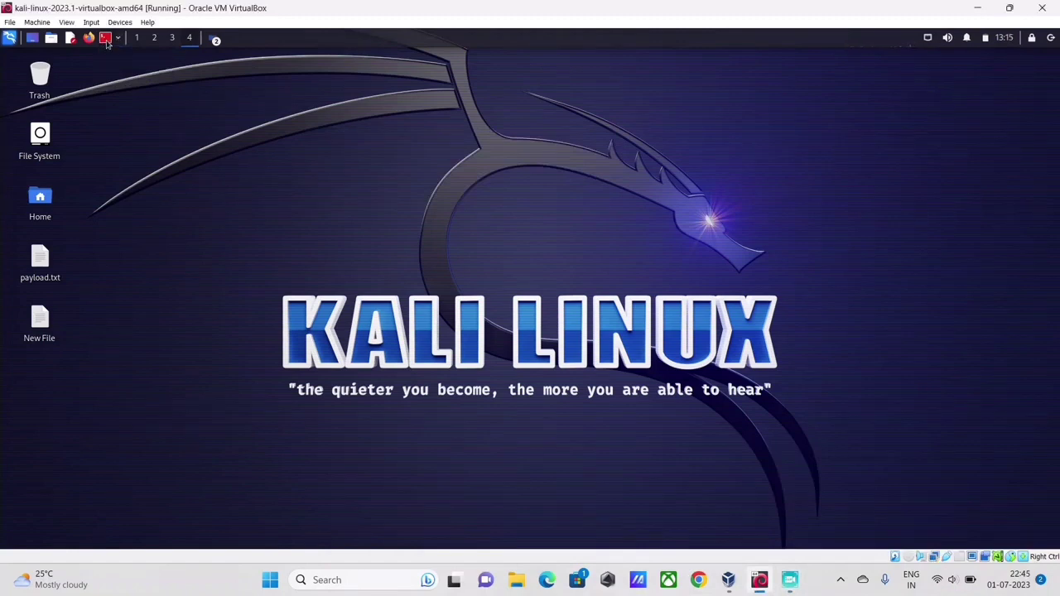
{"action": "left_click", "coordinate": [106, 41]}
{"action": "type", "text": "bu"}
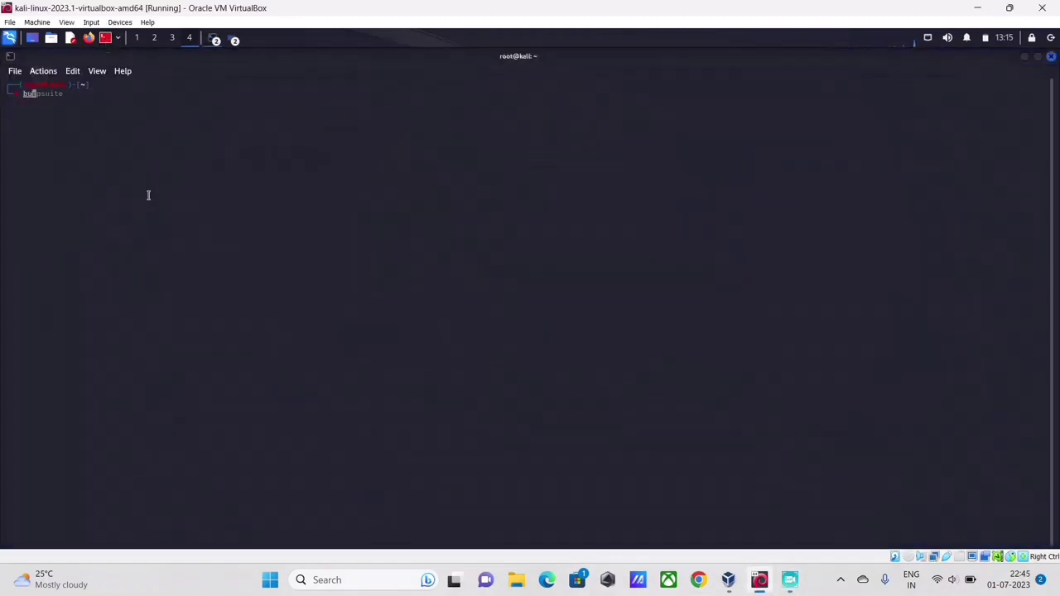
{"action": "key", "text": "Right"}
{"action": "key", "text": "Return"}
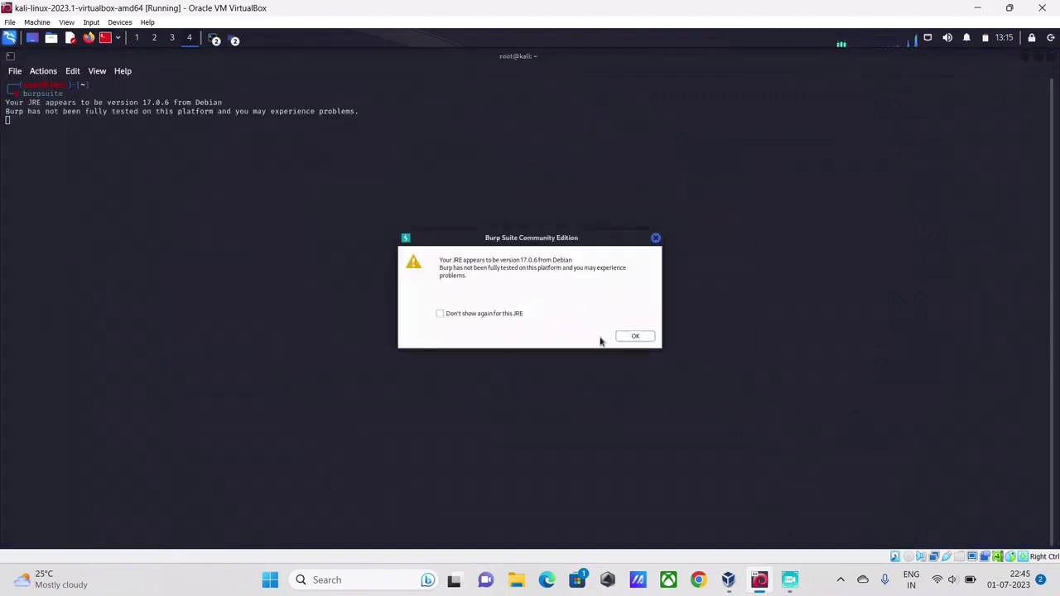
Accept the JRE warning, start a temporary project with defaults, and dismiss the out-of-date notice.
{"action": "left_click", "coordinate": [645, 335]}
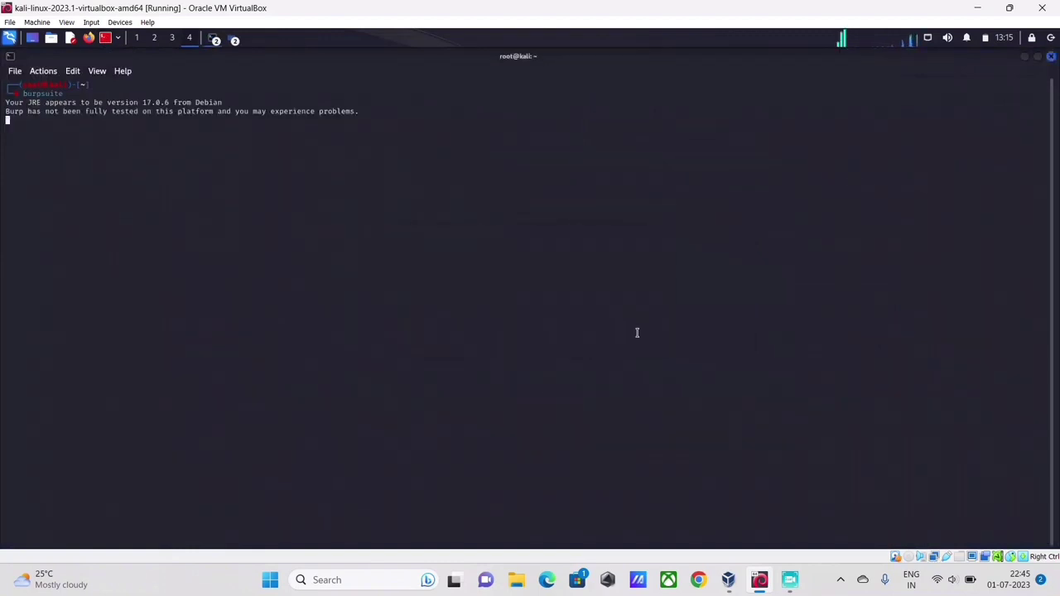
{"action": "left_click", "coordinate": [705, 433]}
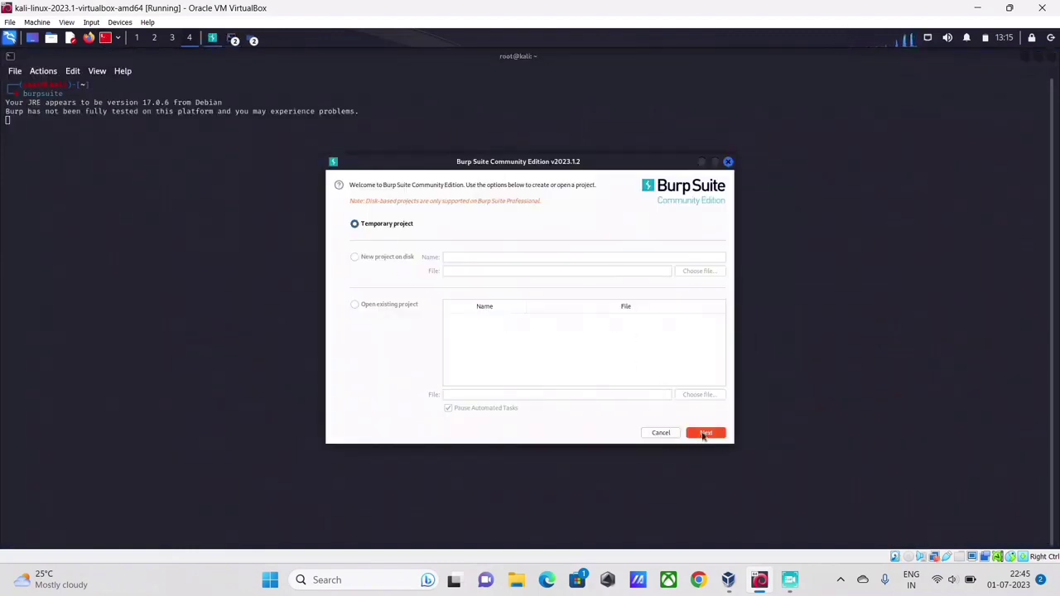
{"action": "left_click", "coordinate": [704, 433]}
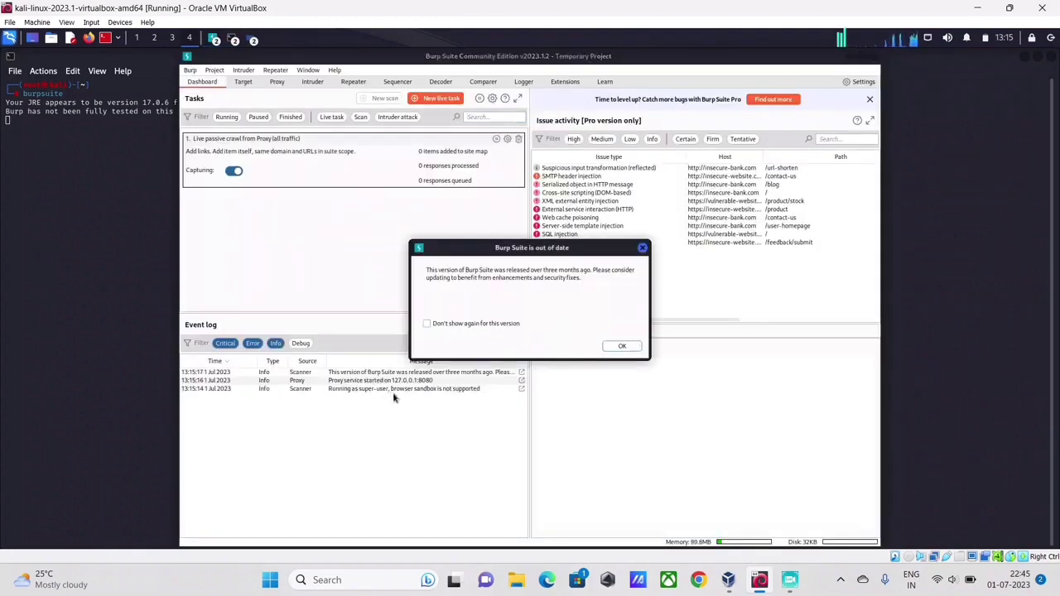
{"action": "left_click", "coordinate": [644, 250]}
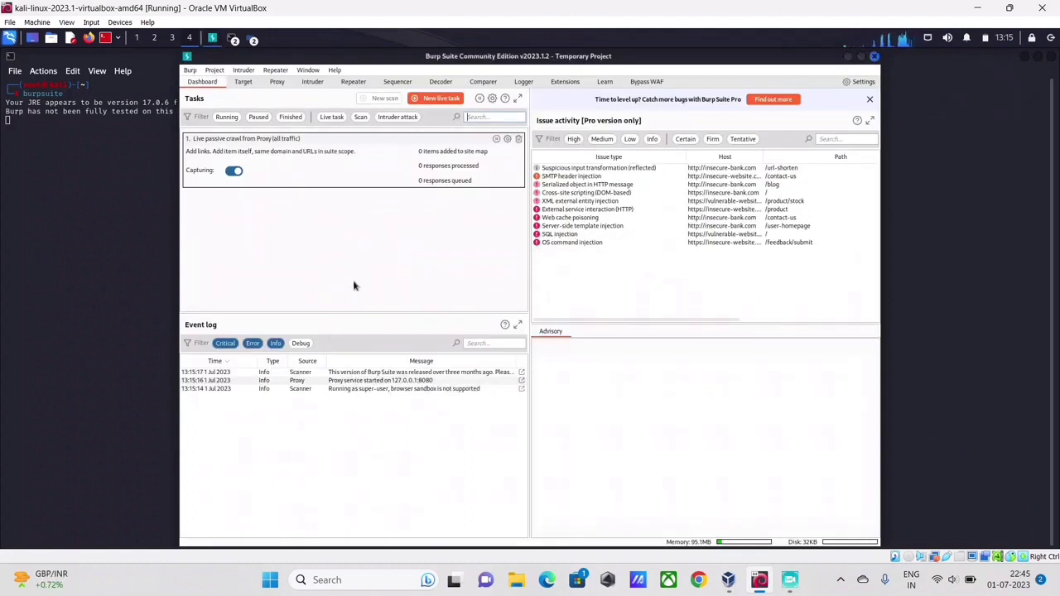
Select Bypass WAF in the Extensions > BApp Store list and reinstall it.
{"action": "left_click", "coordinate": [245, 84]}
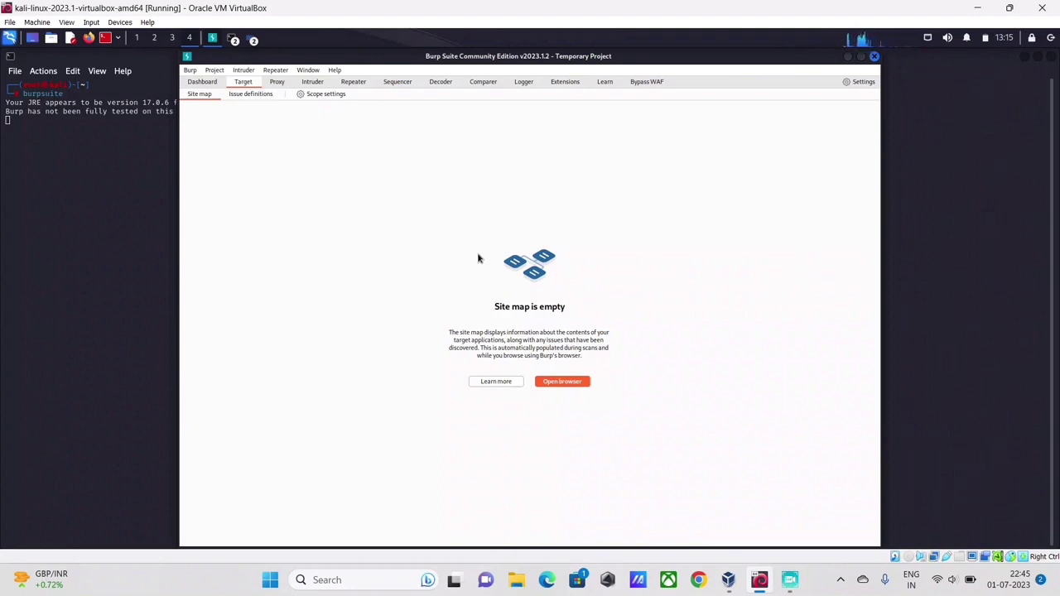
{"action": "left_click", "coordinate": [647, 83]}
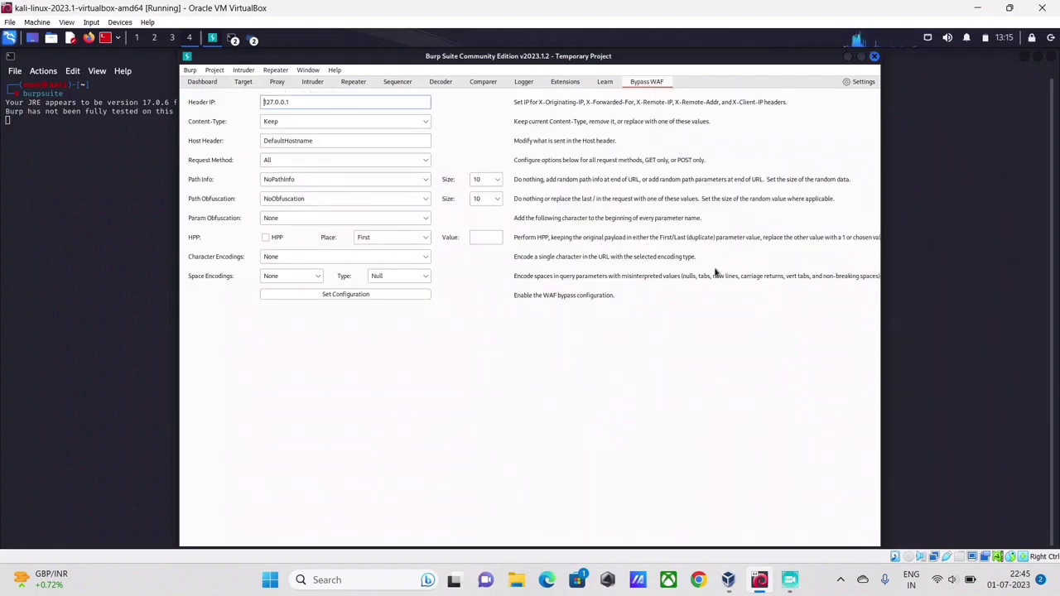
{"action": "left_click", "coordinate": [564, 83]}
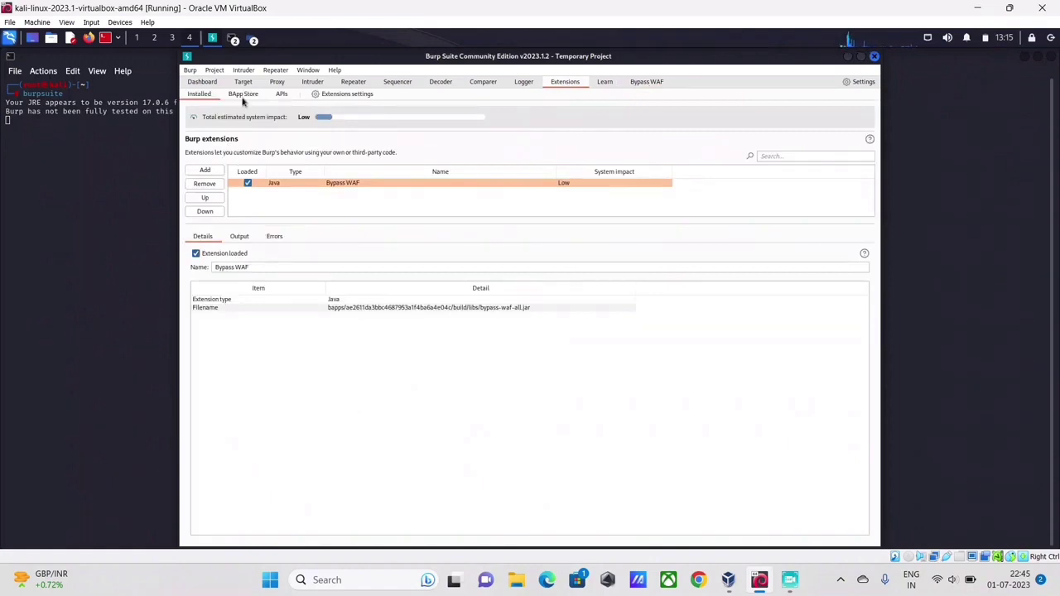
{"action": "left_click", "coordinate": [243, 95]}
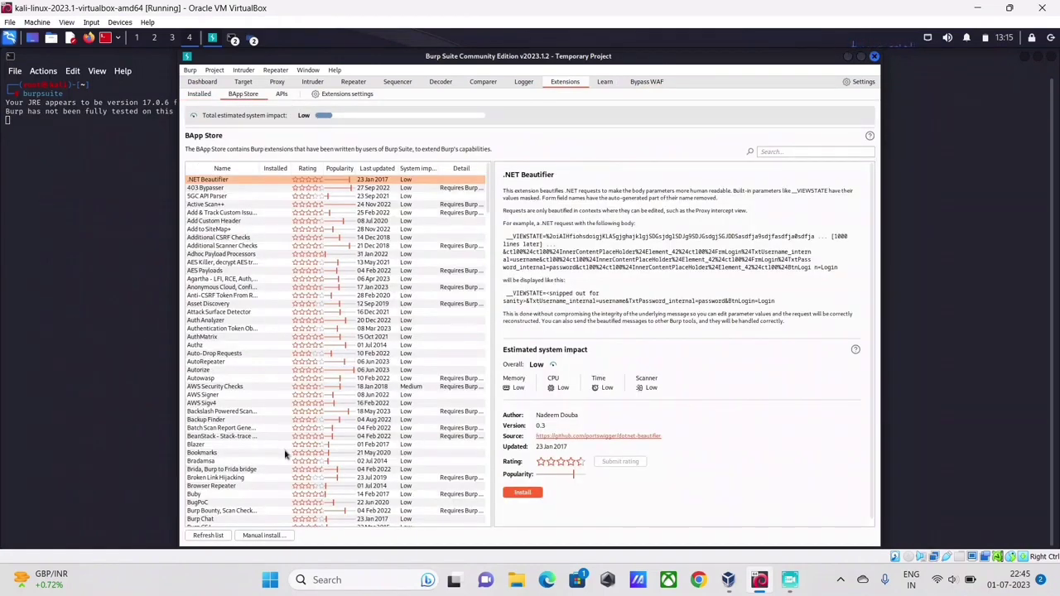
{"action": "scroll", "coordinate": [253, 338], "scroll_direction": "down", "scroll_amount": 5}
{"action": "scroll", "coordinate": [253, 338], "scroll_direction": "down", "scroll_amount": 3}
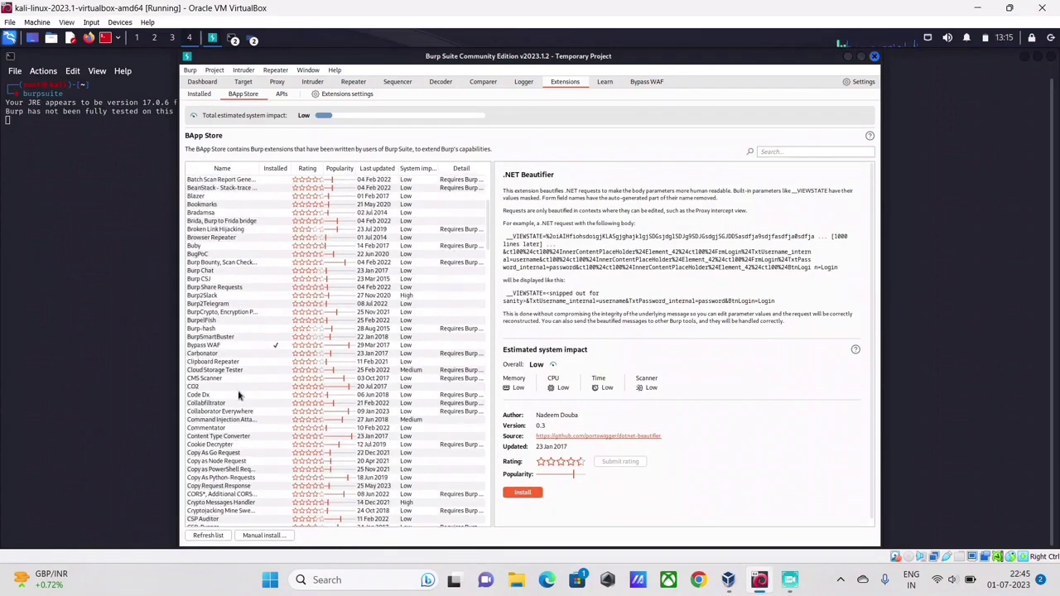
{"action": "left_click", "coordinate": [214, 346]}
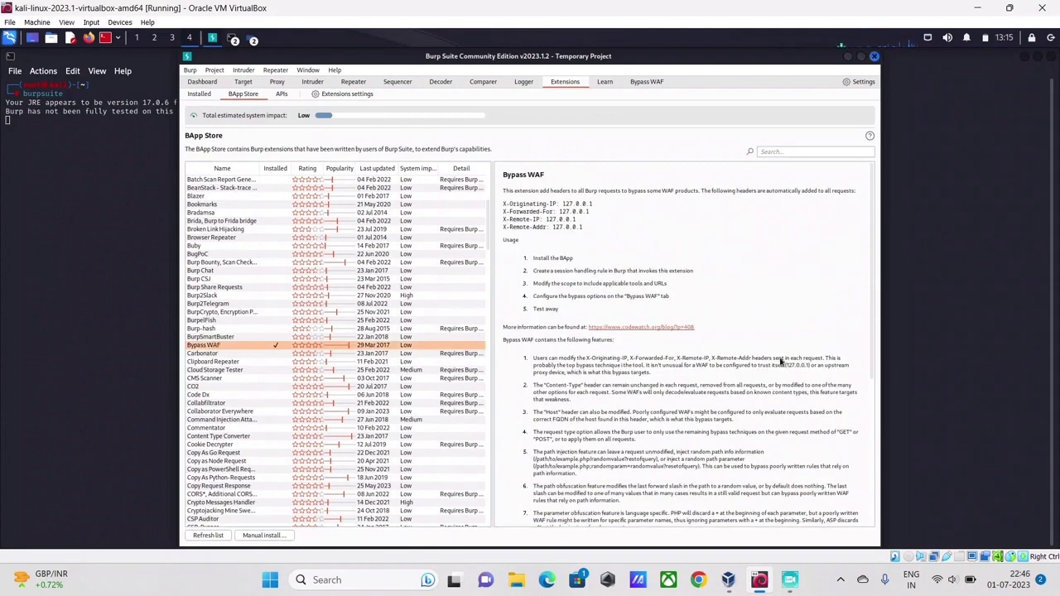
{"action": "scroll", "coordinate": [782, 361], "scroll_direction": "down", "scroll_amount": 5}
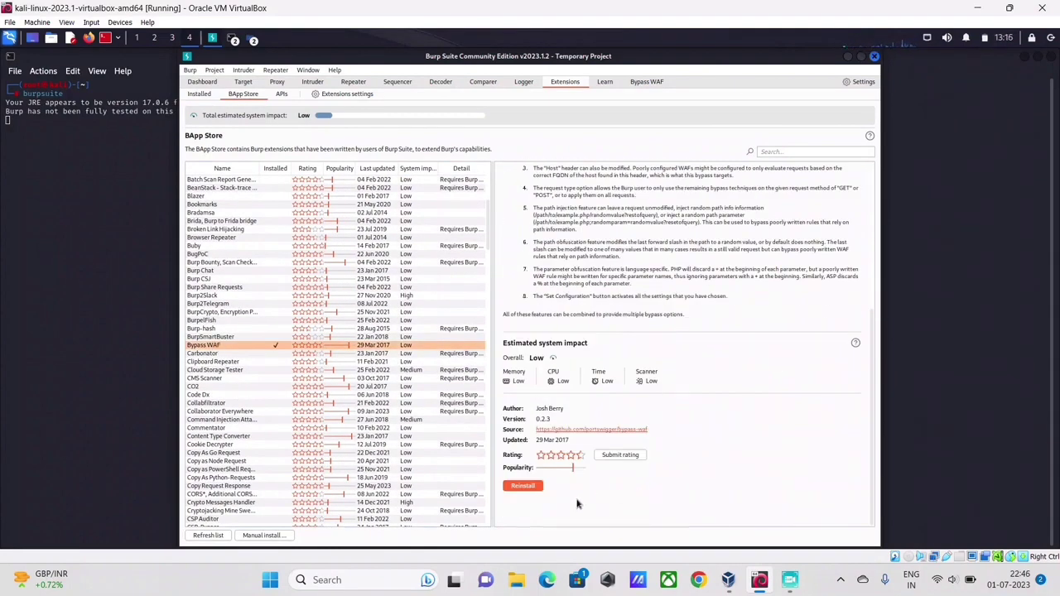
{"action": "left_click", "coordinate": [526, 487]}
{"action": "scroll", "coordinate": [631, 257], "scroll_direction": "up", "scroll_amount": 5}
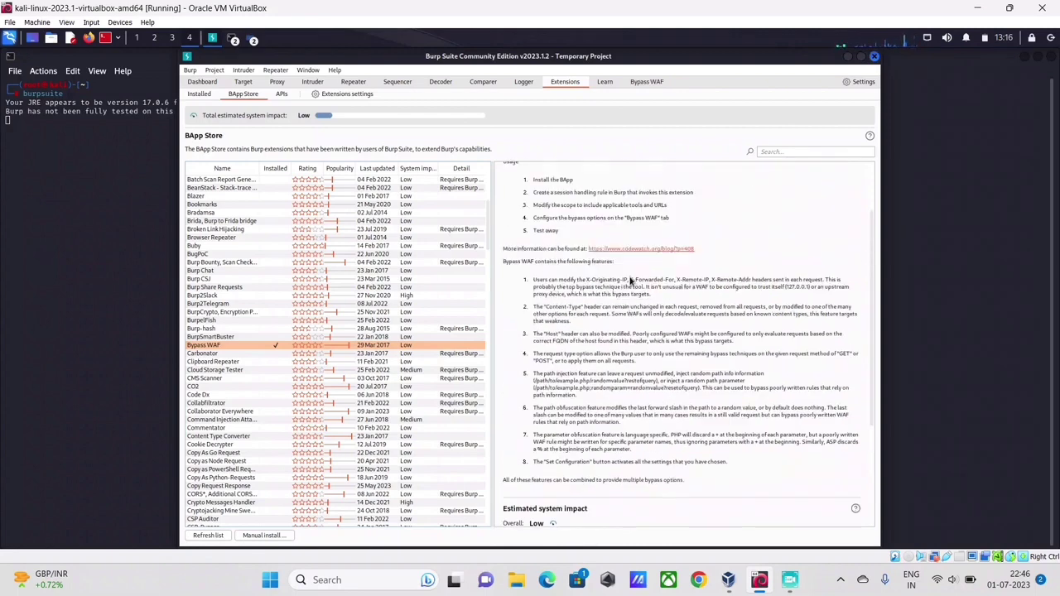
{"action": "scroll", "coordinate": [234, 331], "scroll_direction": "down", "scroll_amount": 7}
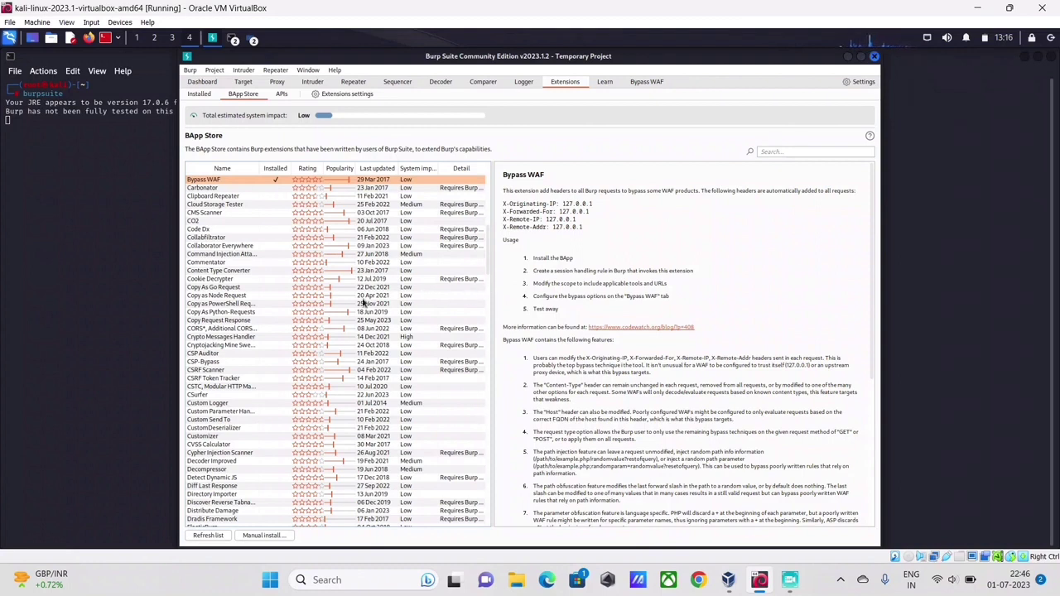
View the Cookie Decrypter details and scroll down the BApp Store list.
{"action": "left_click", "coordinate": [452, 283]}
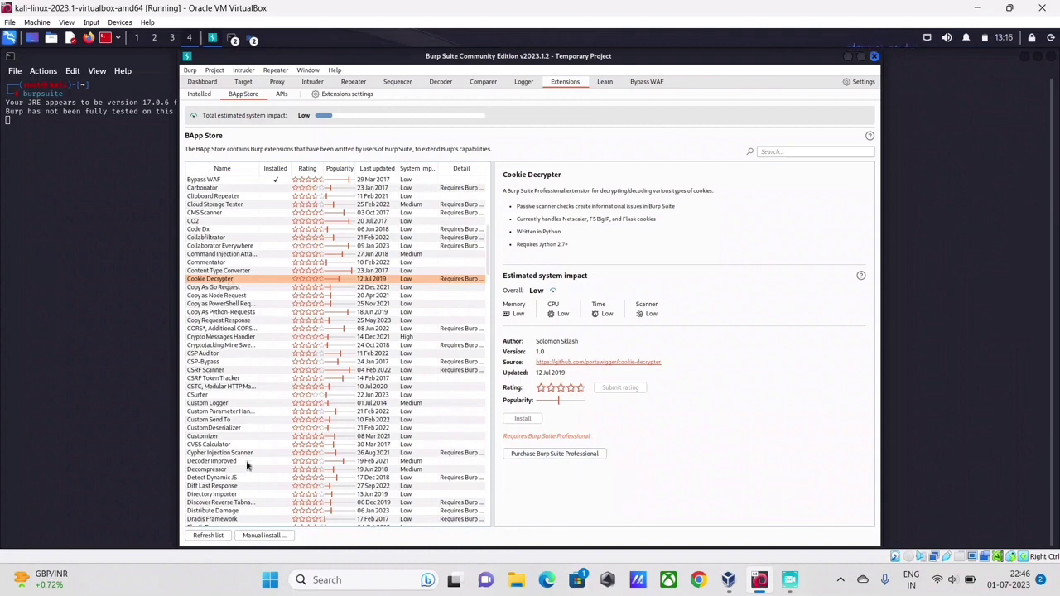
{"action": "scroll", "coordinate": [249, 466], "scroll_direction": "down", "scroll_amount": 5}
{"action": "scroll", "coordinate": [278, 460], "scroll_direction": "down", "scroll_amount": 3}
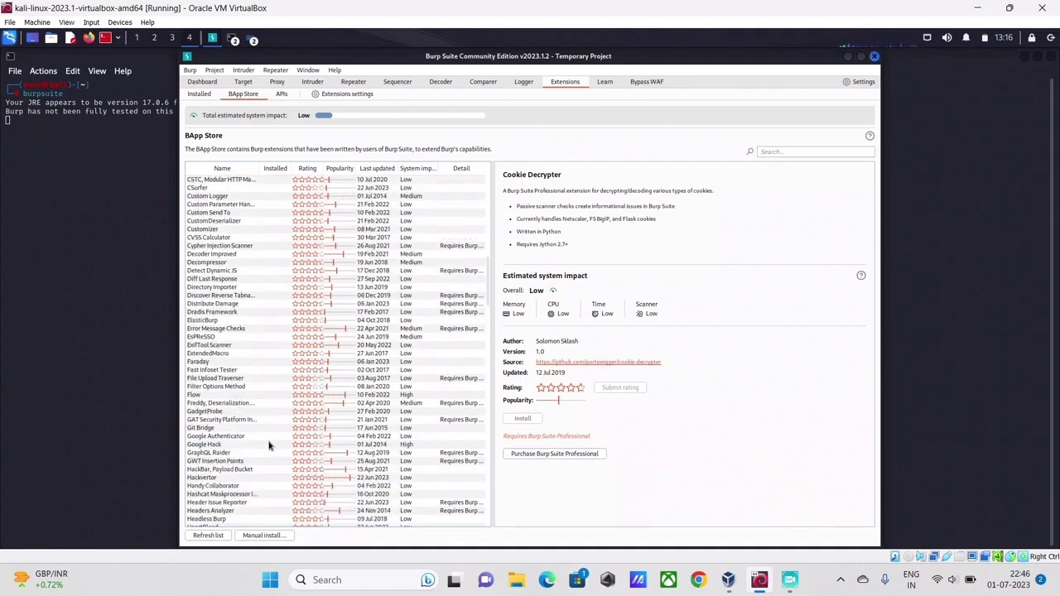
{"action": "scroll", "coordinate": [266, 463], "scroll_direction": "down", "scroll_amount": 10}
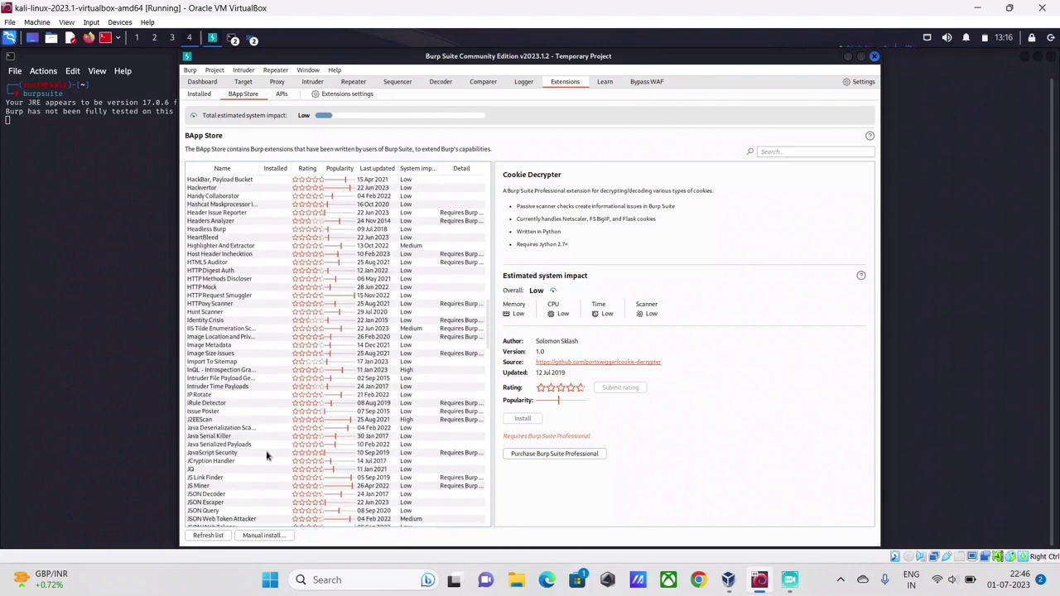
{"action": "scroll", "coordinate": [231, 501], "scroll_direction": "down", "scroll_amount": 2}
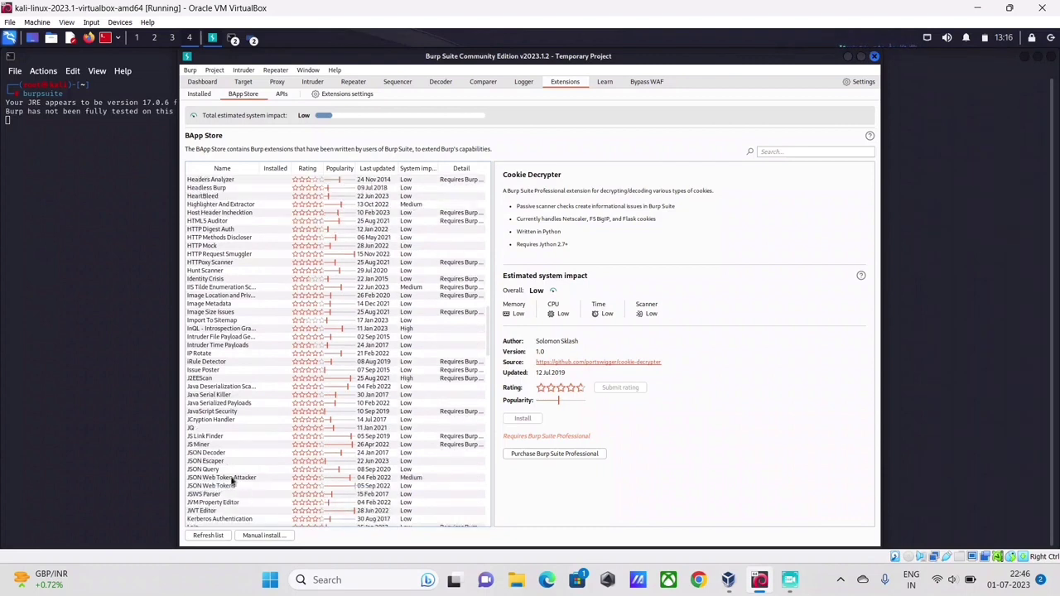
Select JSON Decoder, open its Jython download page in Firefox, and return to Burp.
{"action": "left_click", "coordinate": [220, 453]}
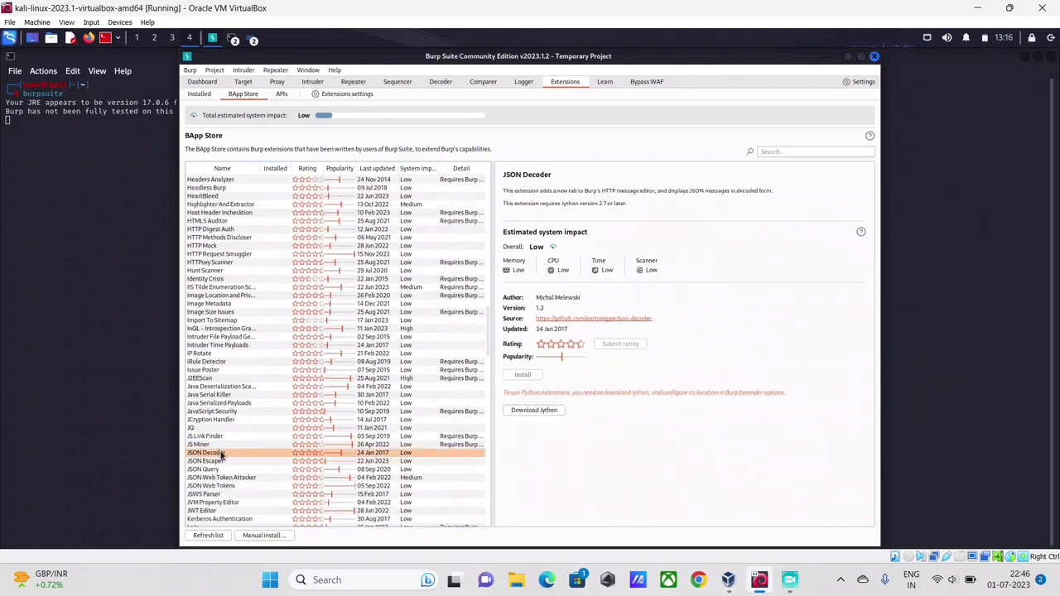
{"action": "left_click", "coordinate": [534, 411]}
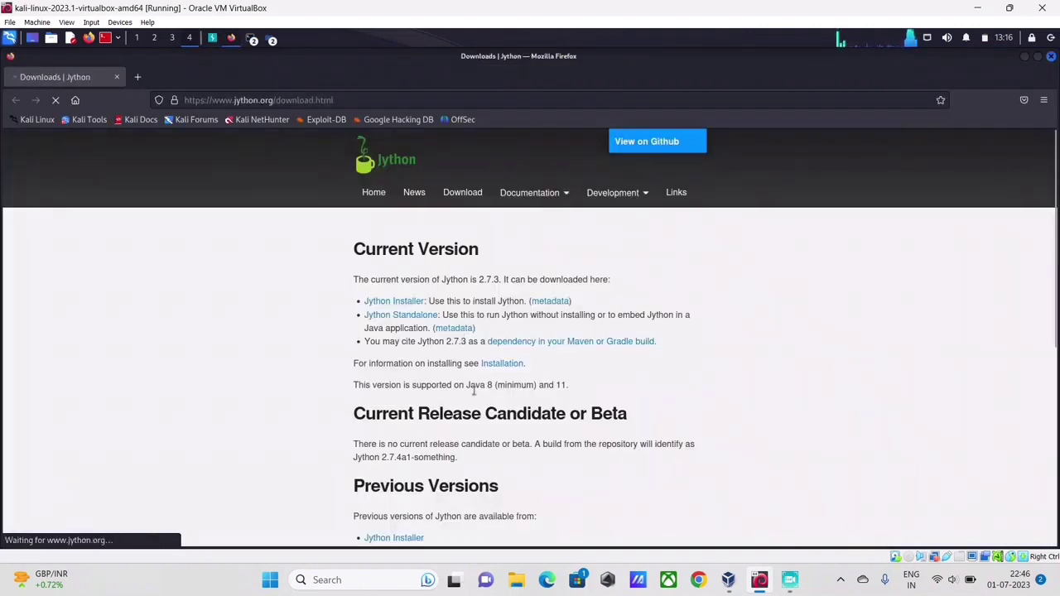
{"action": "key", "text": "alt+Tab"}
{"action": "scroll", "coordinate": [335, 392], "scroll_direction": "down", "scroll_amount": 1}
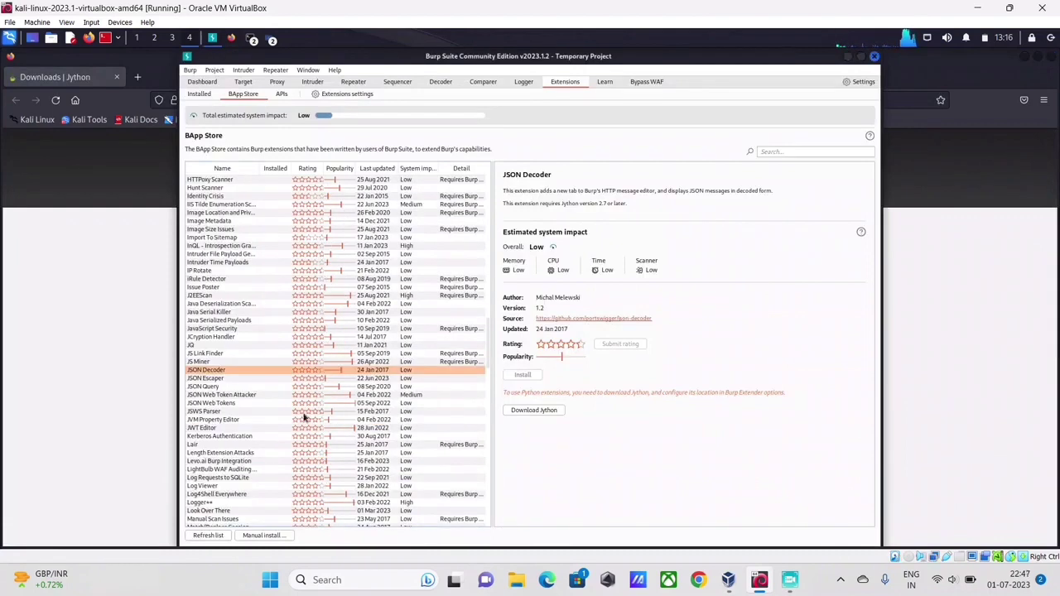
Select JSWS Parser in the BApp Store, install it, and open its new panel.
{"action": "left_click", "coordinate": [207, 447]}
{"action": "left_click", "coordinate": [222, 412]}
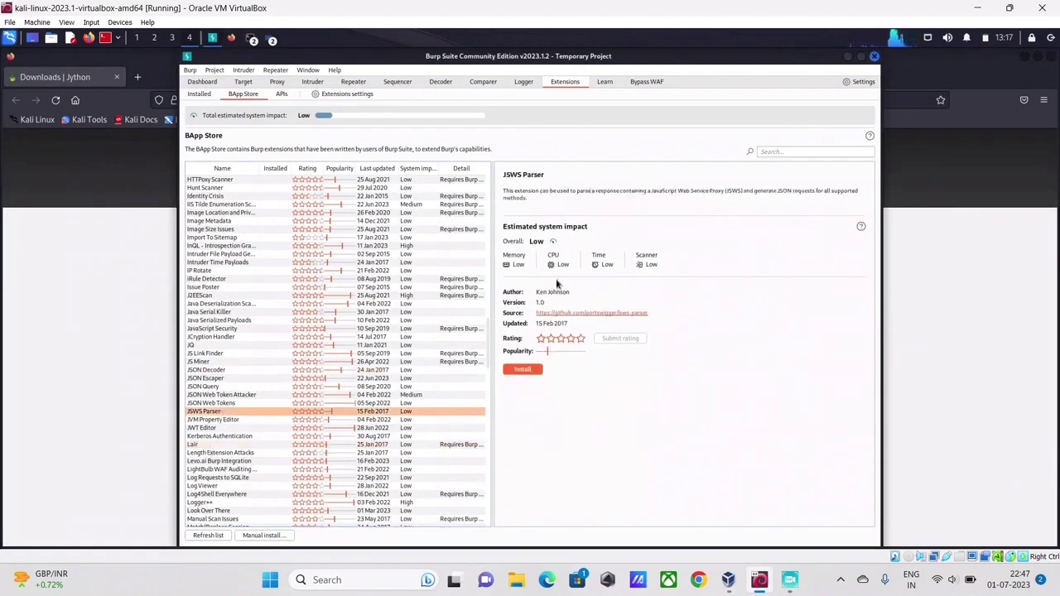
{"action": "left_click", "coordinate": [523, 370]}
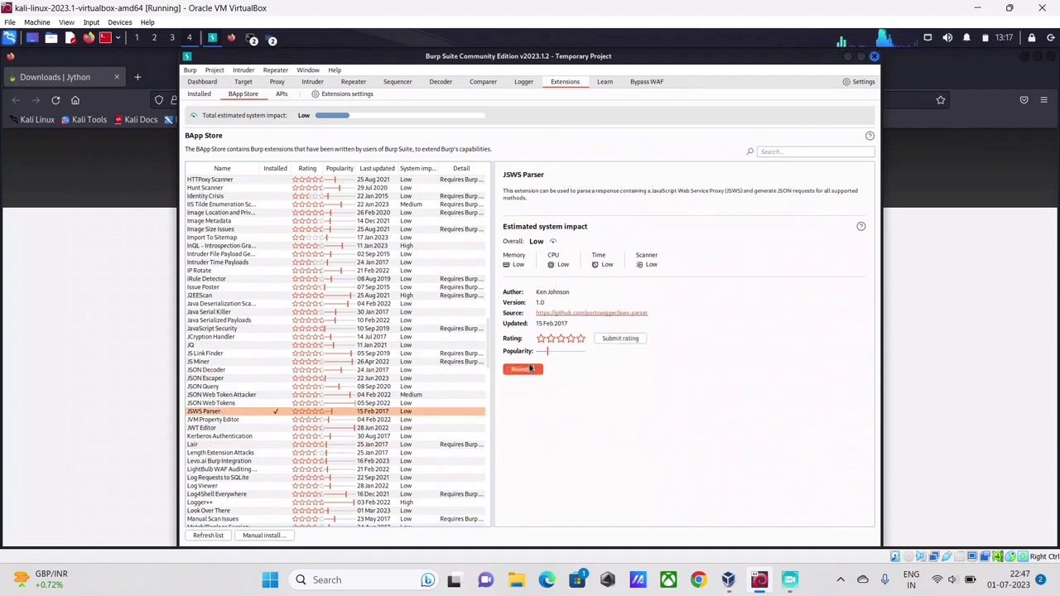
{"action": "left_click", "coordinate": [698, 83]}
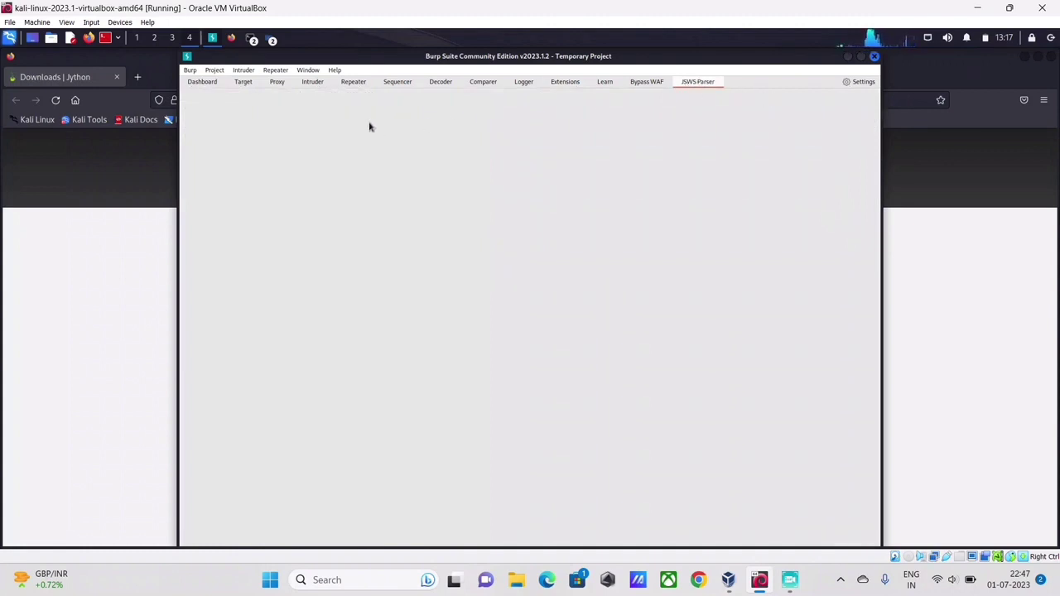
Check the Bypass WAF and JSWS Parser tabs, then reinstall JSWS Parser from the store.
{"action": "left_click", "coordinate": [651, 82]}
{"action": "left_click", "coordinate": [682, 83]}
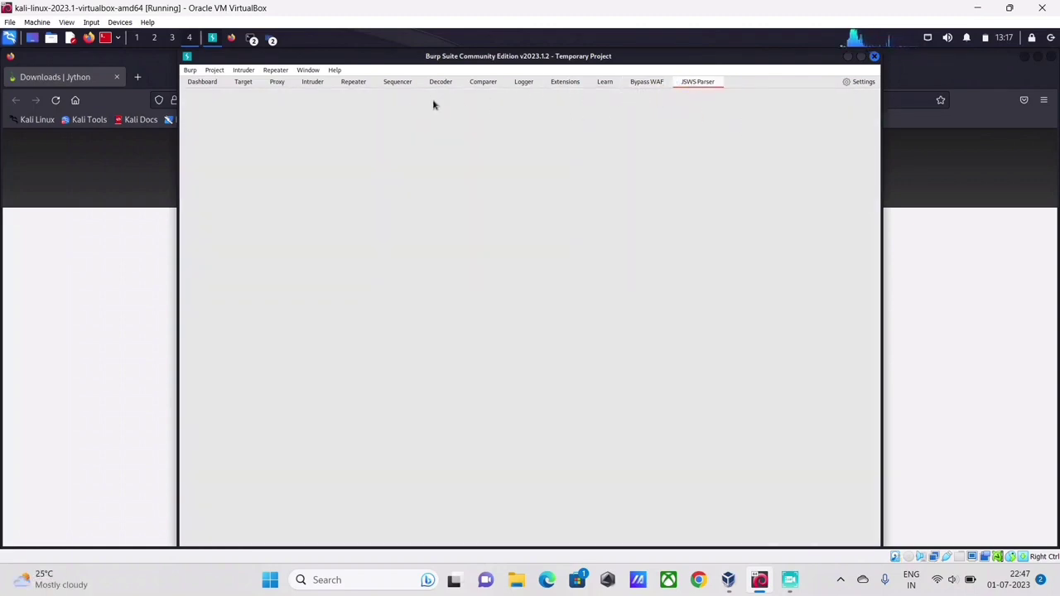
{"action": "left_click", "coordinate": [566, 82]}
{"action": "scroll", "coordinate": [263, 439], "scroll_direction": "down", "scroll_amount": 3}
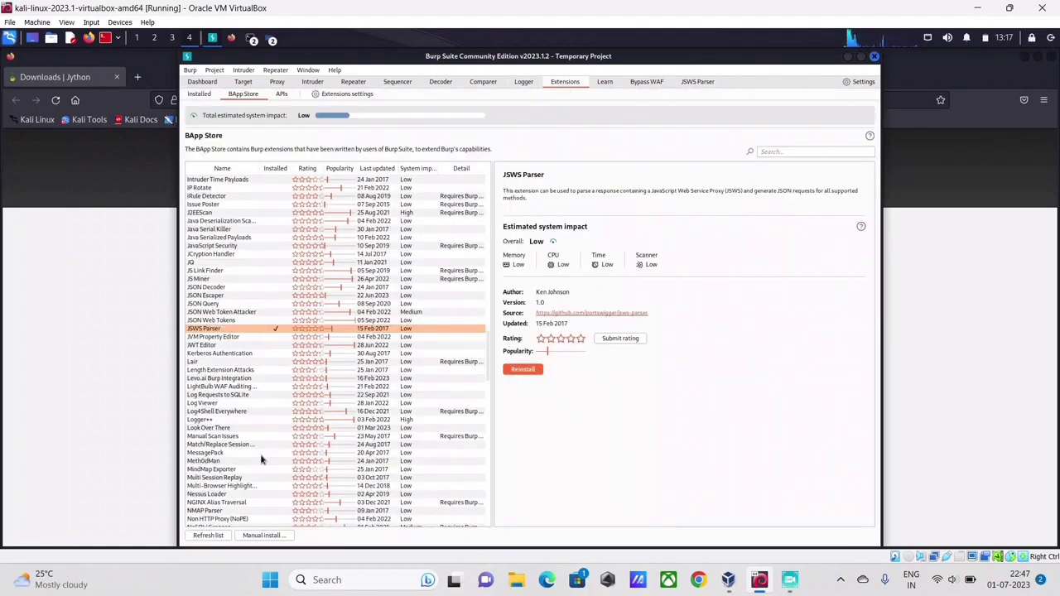
{"action": "left_click", "coordinate": [526, 369]}
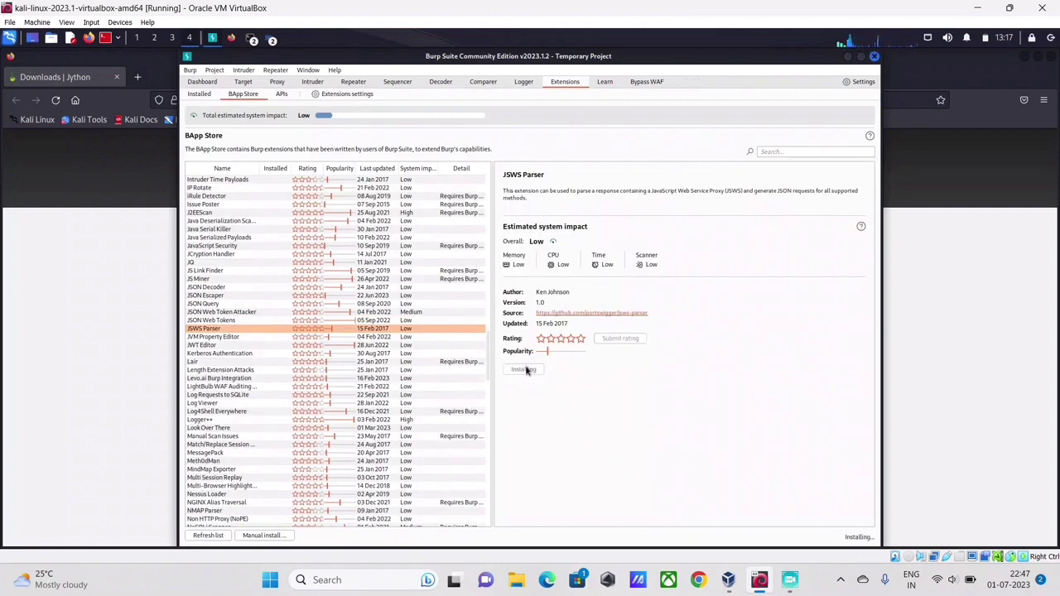
{"action": "left_click", "coordinate": [696, 82]}
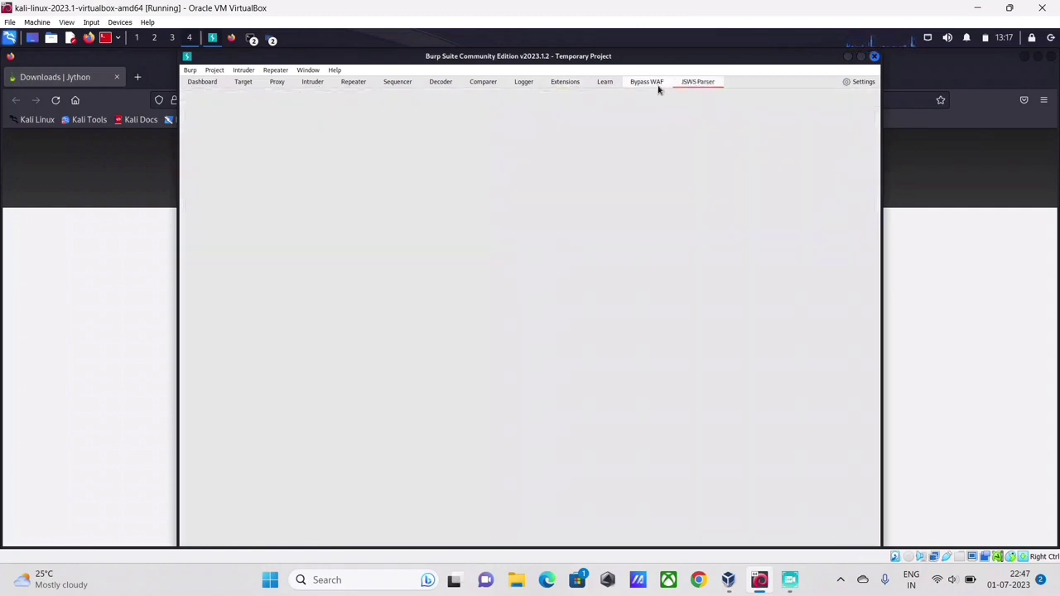
Install Nessus Loader from the BApp Store and open its new Nessus Loader tab.
{"action": "left_click", "coordinate": [564, 82]}
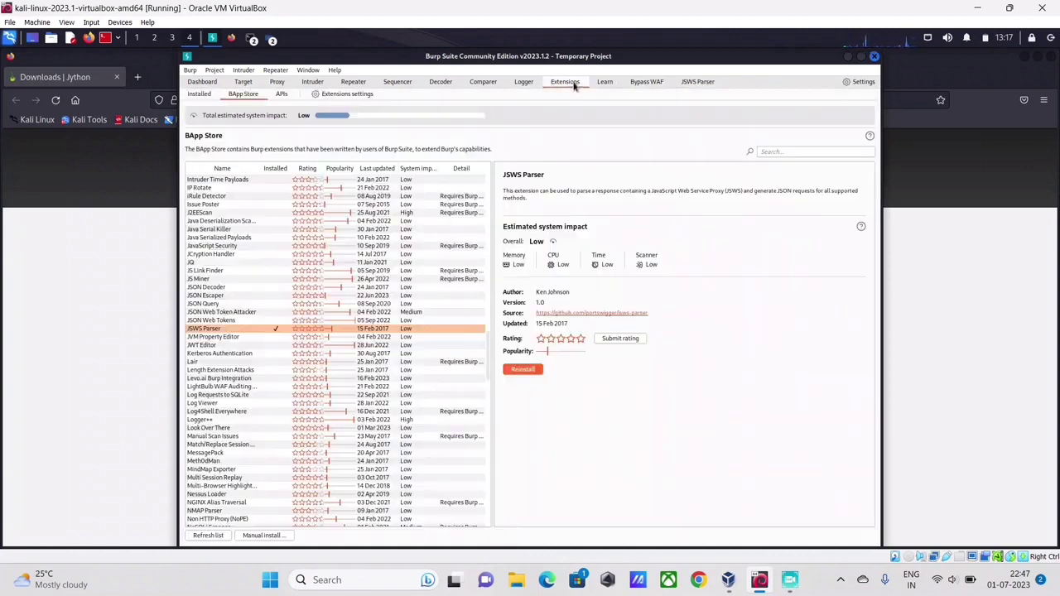
{"action": "scroll", "coordinate": [221, 422], "scroll_direction": "down", "scroll_amount": 3}
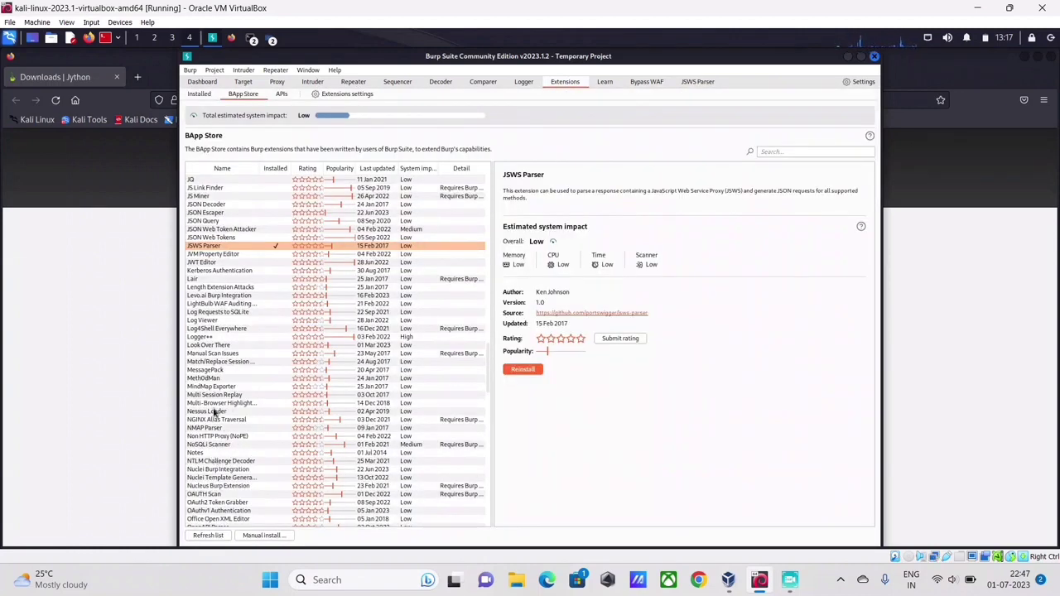
{"action": "left_click", "coordinate": [216, 412]}
{"action": "left_click", "coordinate": [522, 373]}
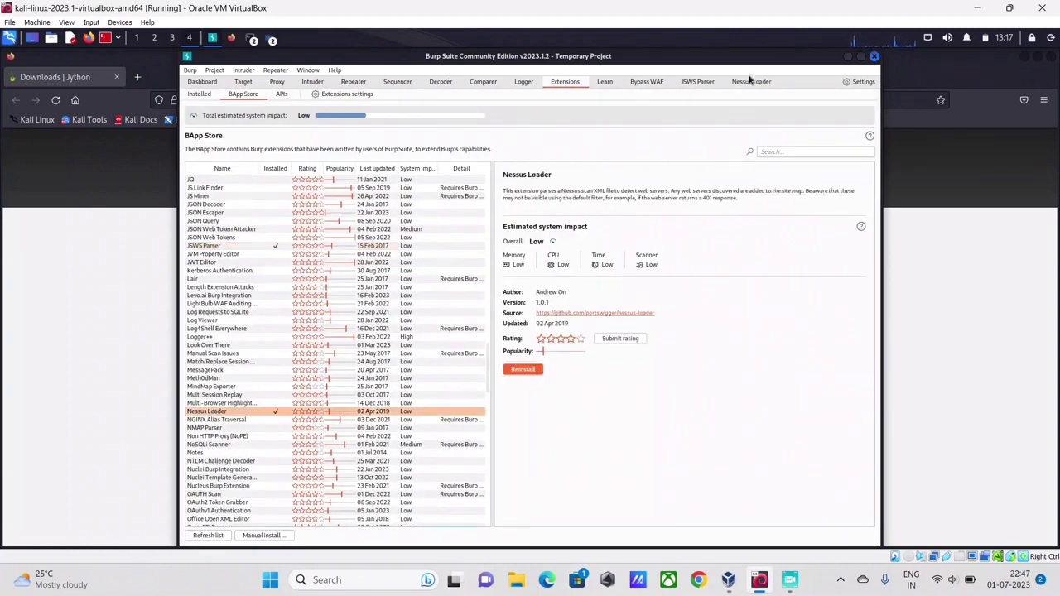
{"action": "left_click", "coordinate": [751, 82]}
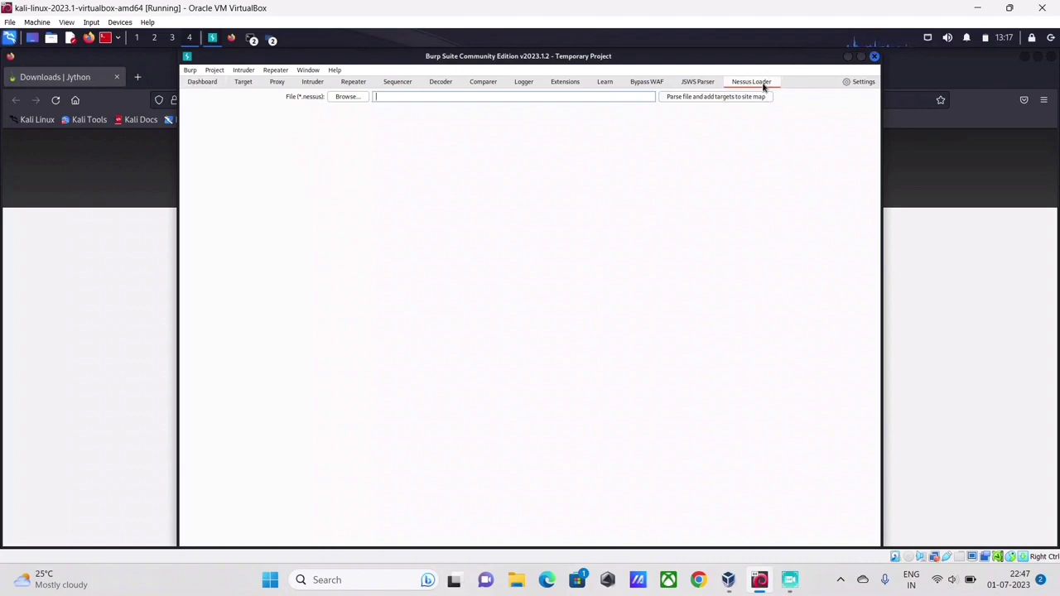
View the Comparer and Decoder tools, then close Burp, leaving a root terminal at an empty prompt.
{"action": "left_click", "coordinate": [483, 84]}
{"action": "left_click", "coordinate": [441, 85]}
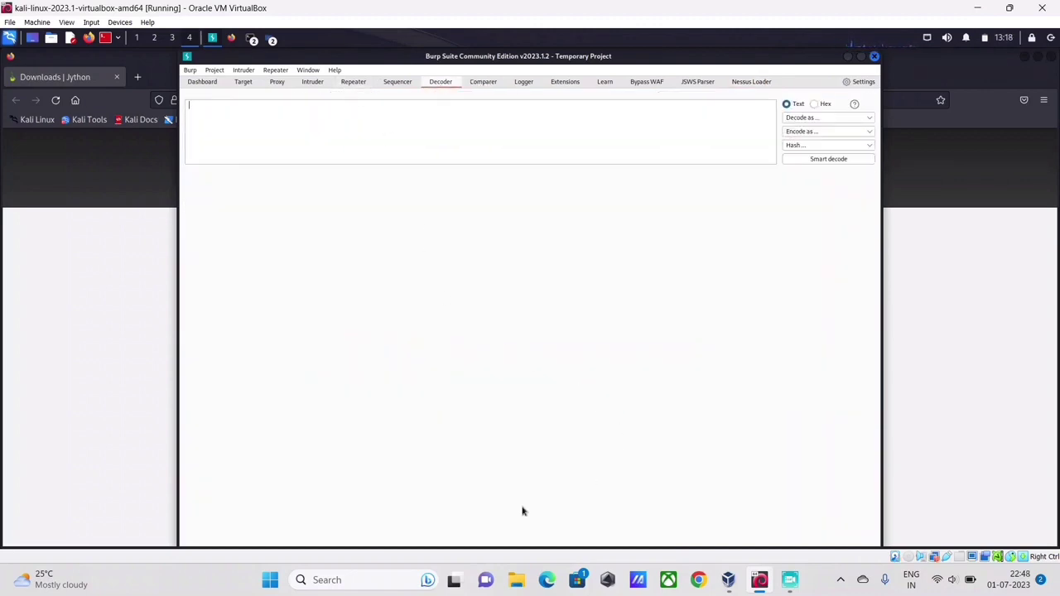
{"action": "left_click", "coordinate": [792, 579]}
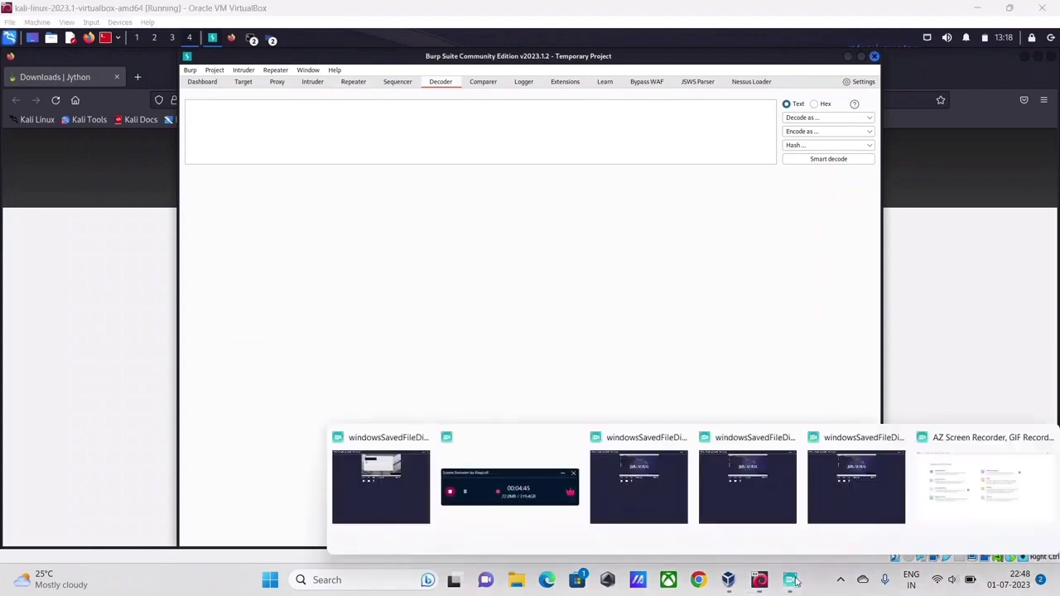
{"action": "left_click", "coordinate": [522, 501]}
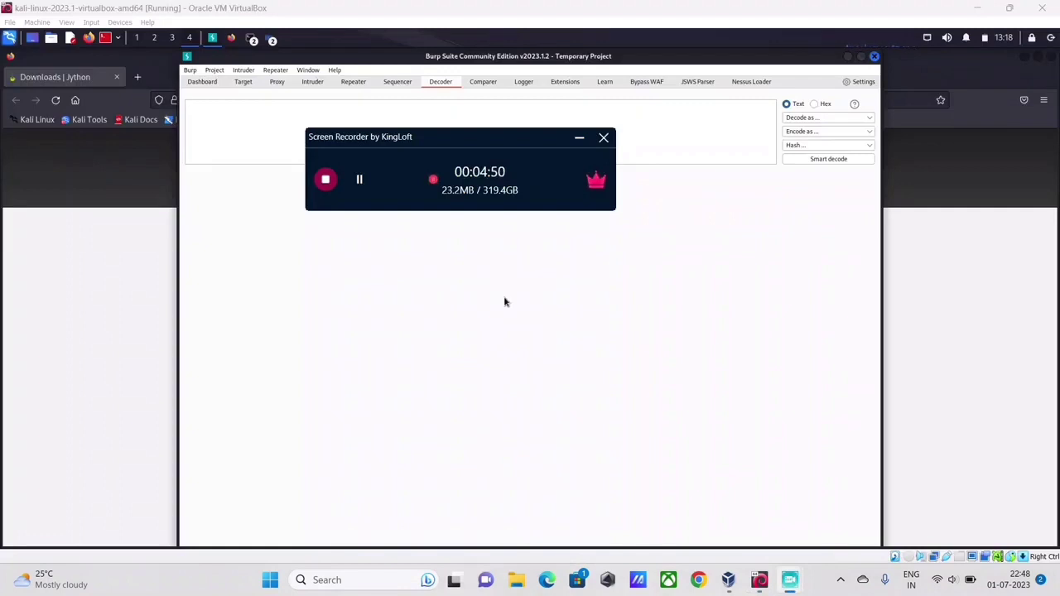
{"action": "left_click", "coordinate": [325, 179]}
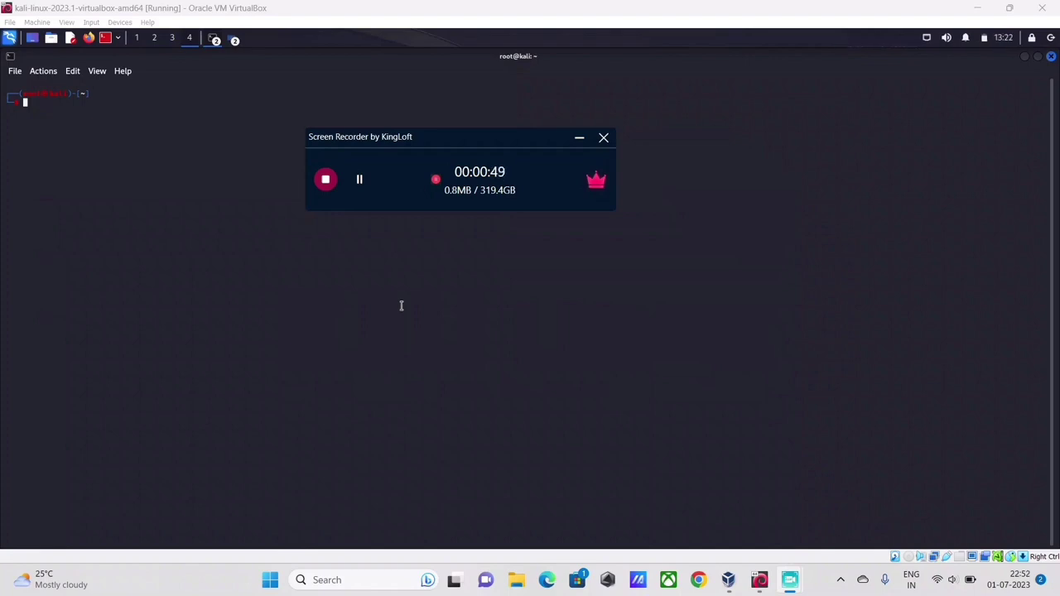
Relaunch Burp via the burpsuite command, past the JRE warning, with a temporary project and default settings.
{"action": "left_click", "coordinate": [254, 252]}
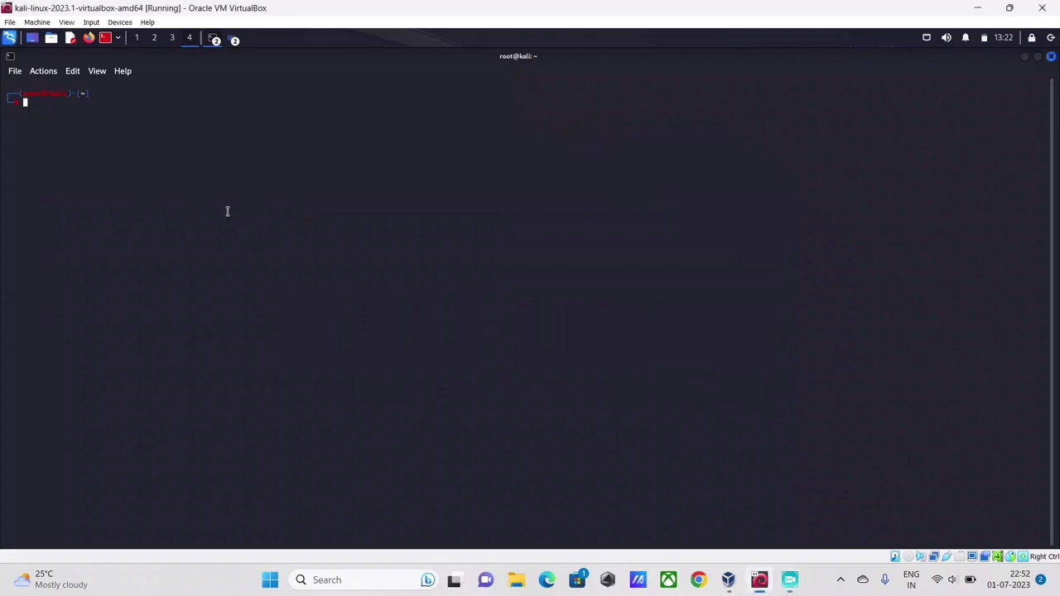
{"action": "type", "text": "br"}
{"action": "key", "text": "BackSpace"}
{"action": "key", "text": "Right"}
{"action": "key", "text": "Return"}
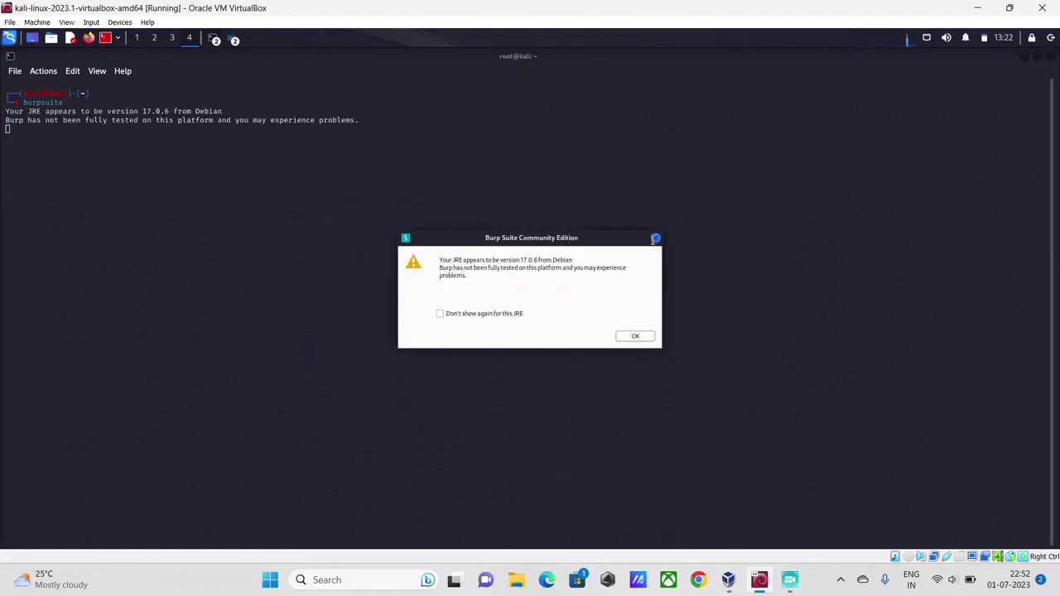
{"action": "left_click", "coordinate": [655, 239]}
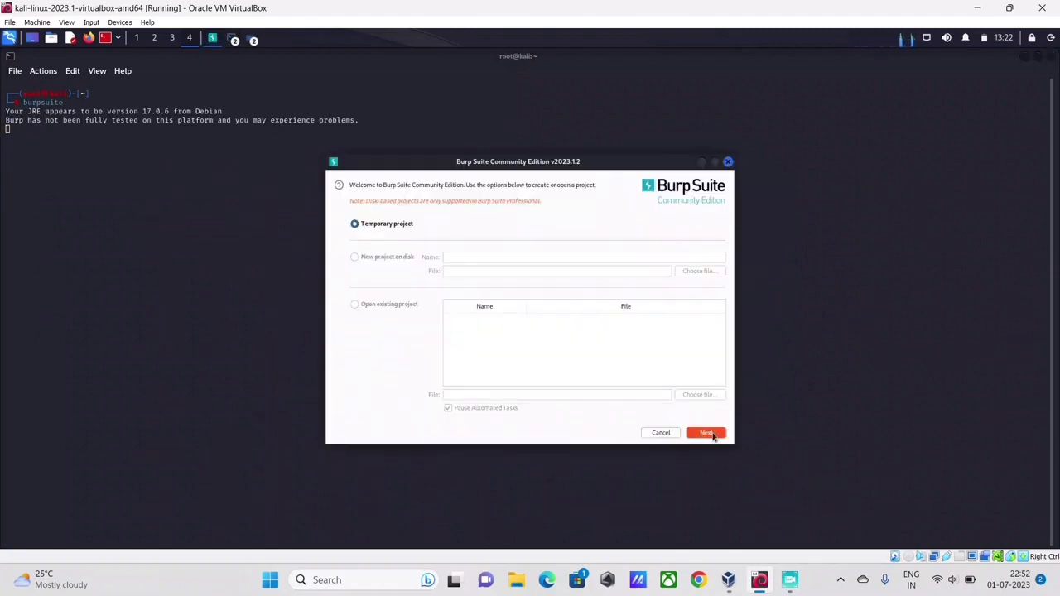
{"action": "left_click", "coordinate": [708, 433]}
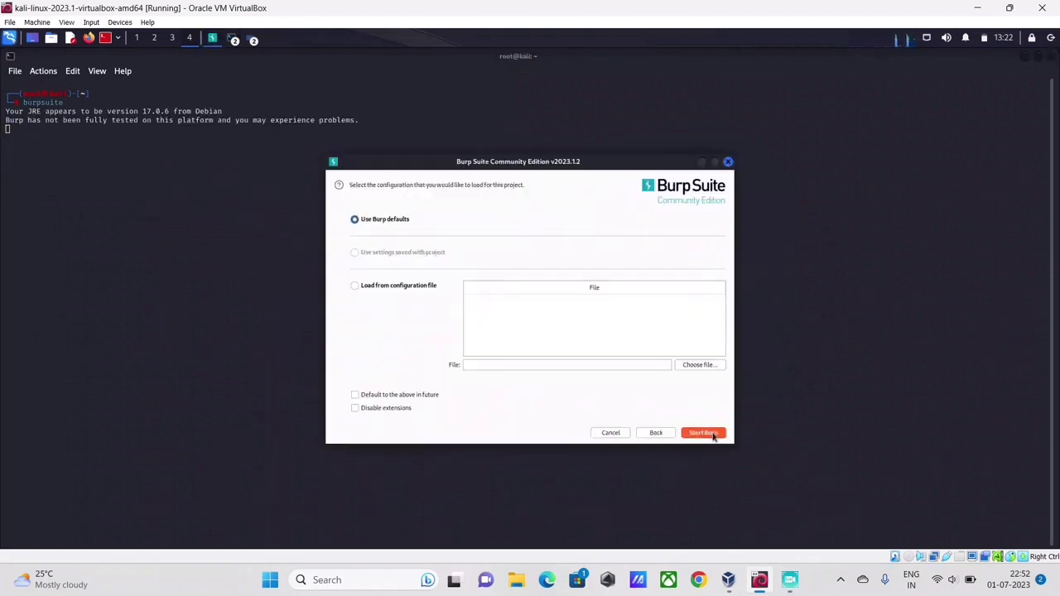
{"action": "left_click", "coordinate": [703, 433]}
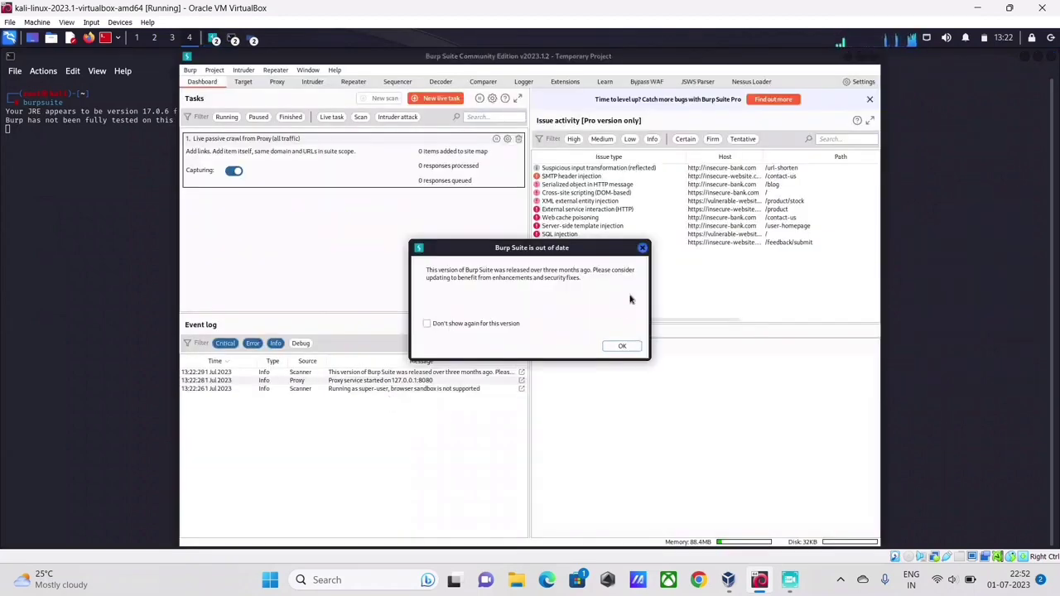
Dismiss the out-of-date notice and run Help > Health check for Burp's browser.
{"action": "left_click", "coordinate": [642, 249]}
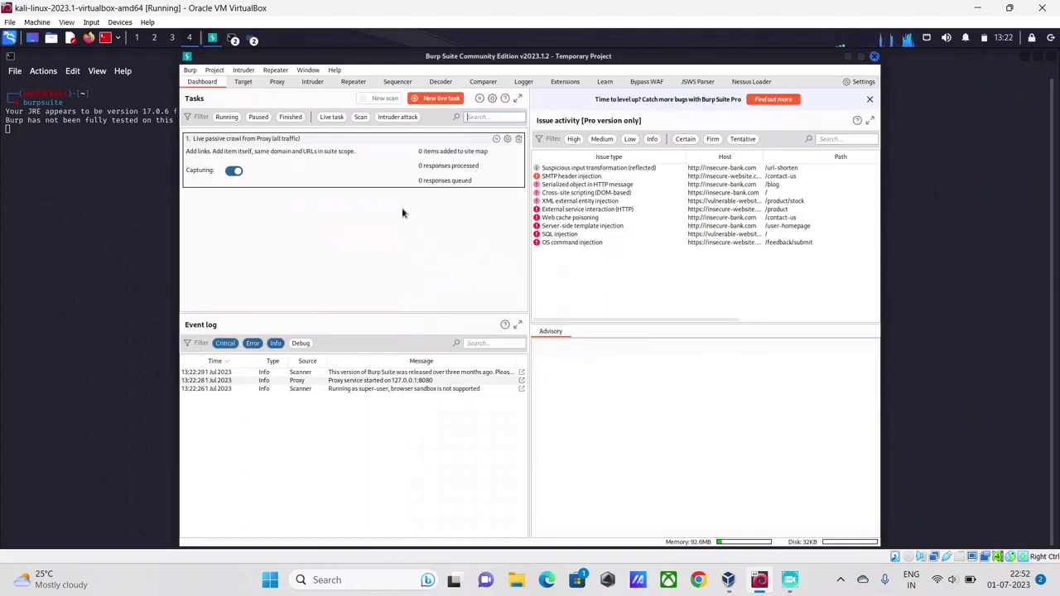
{"action": "left_click", "coordinate": [334, 70]}
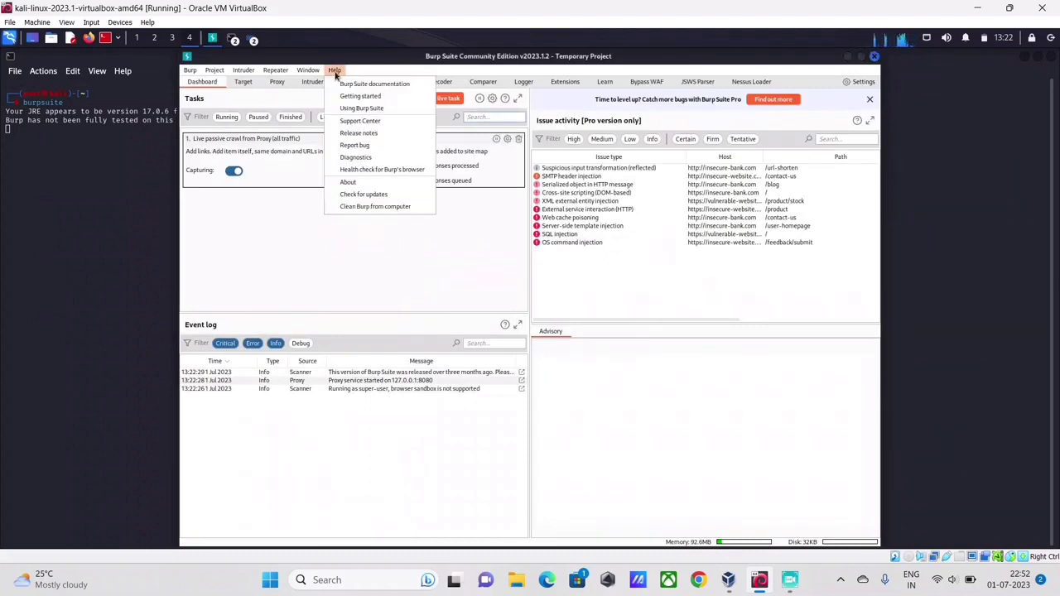
{"action": "left_click", "coordinate": [350, 171]}
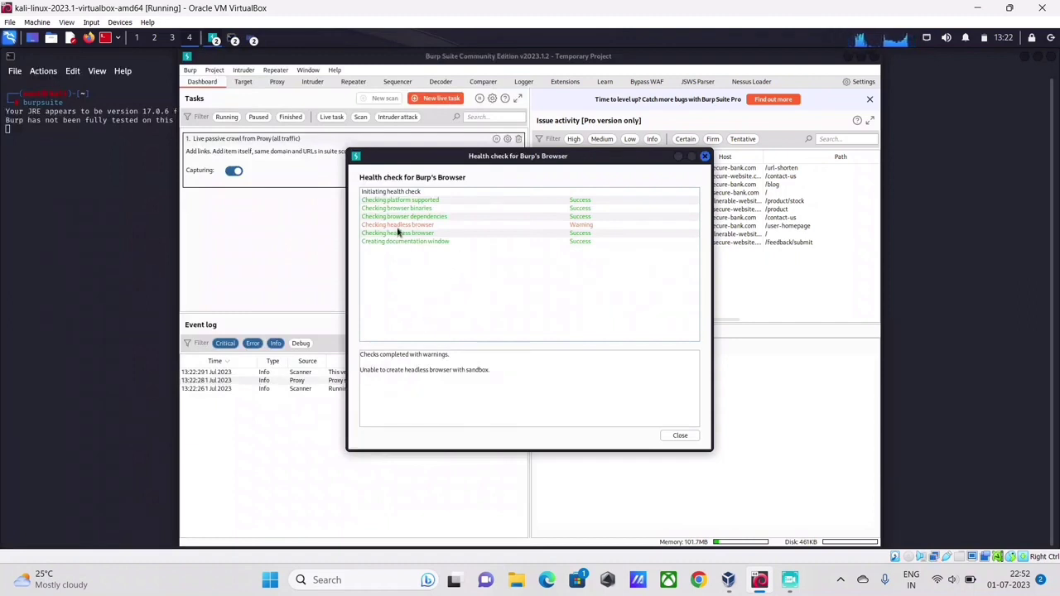
Review the sandbox warning, headless browser and documentation window results, then close the report.
{"action": "left_click", "coordinate": [397, 228]}
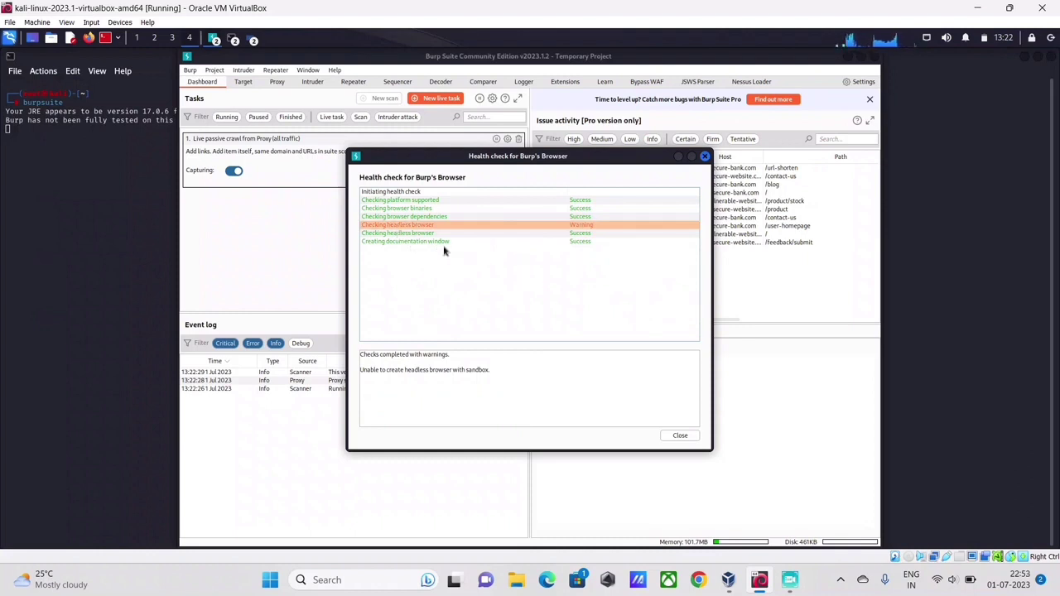
{"action": "left_click", "coordinate": [424, 235]}
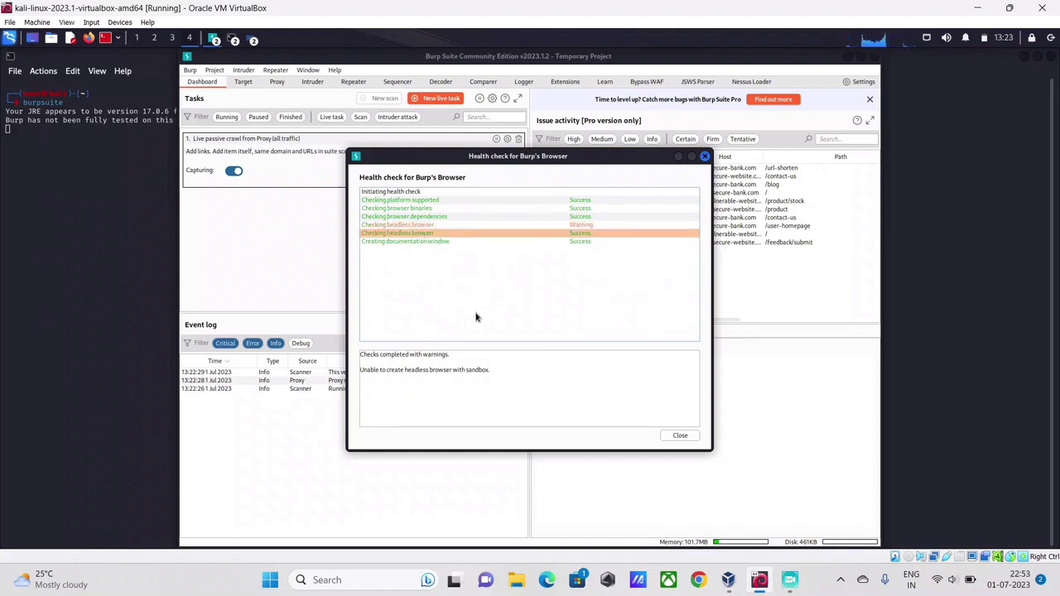
{"action": "left_click", "coordinate": [454, 242]}
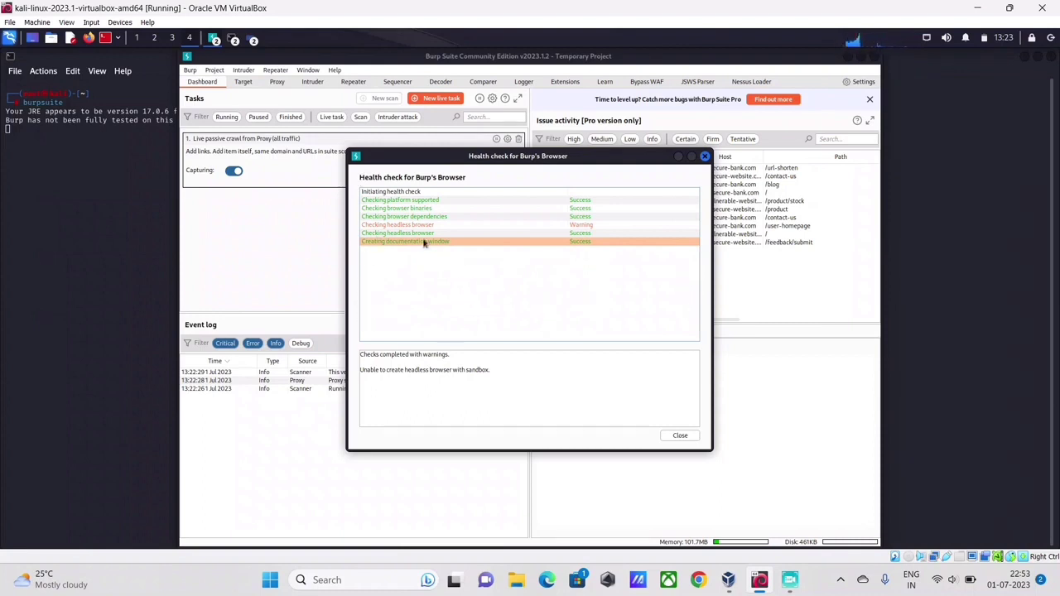
{"action": "left_click", "coordinate": [399, 227]}
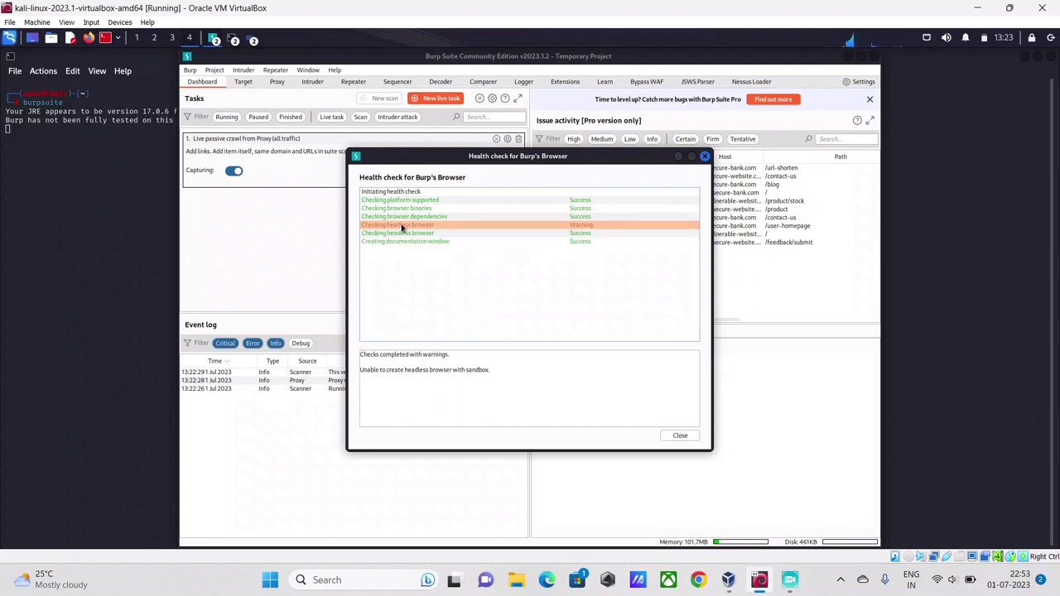
{"action": "left_click", "coordinate": [419, 236]}
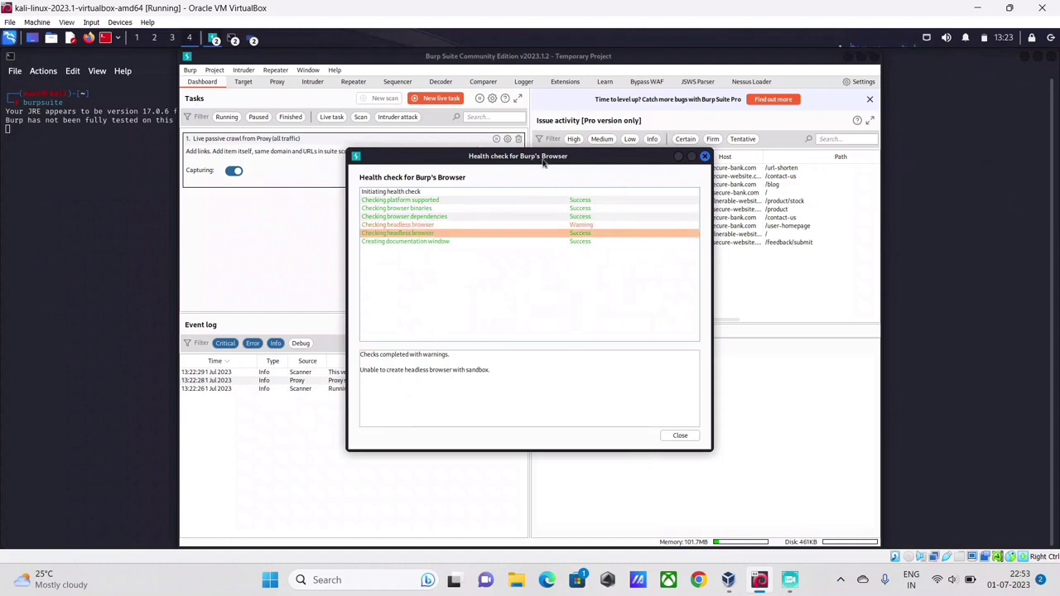
{"action": "left_click", "coordinate": [679, 437]}
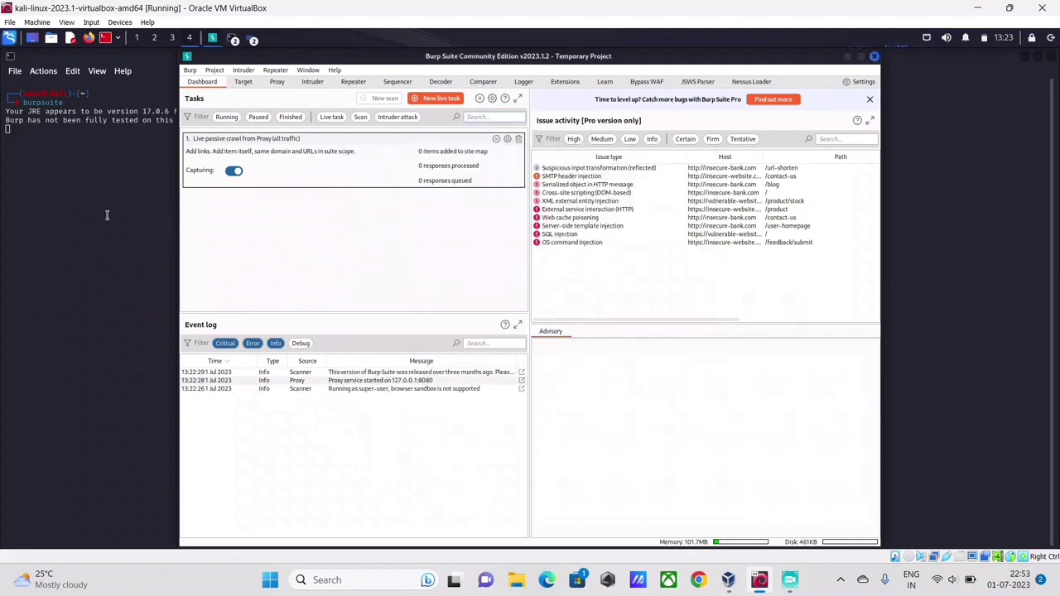
{"action": "mouse_move", "coordinate": [733, 584]}
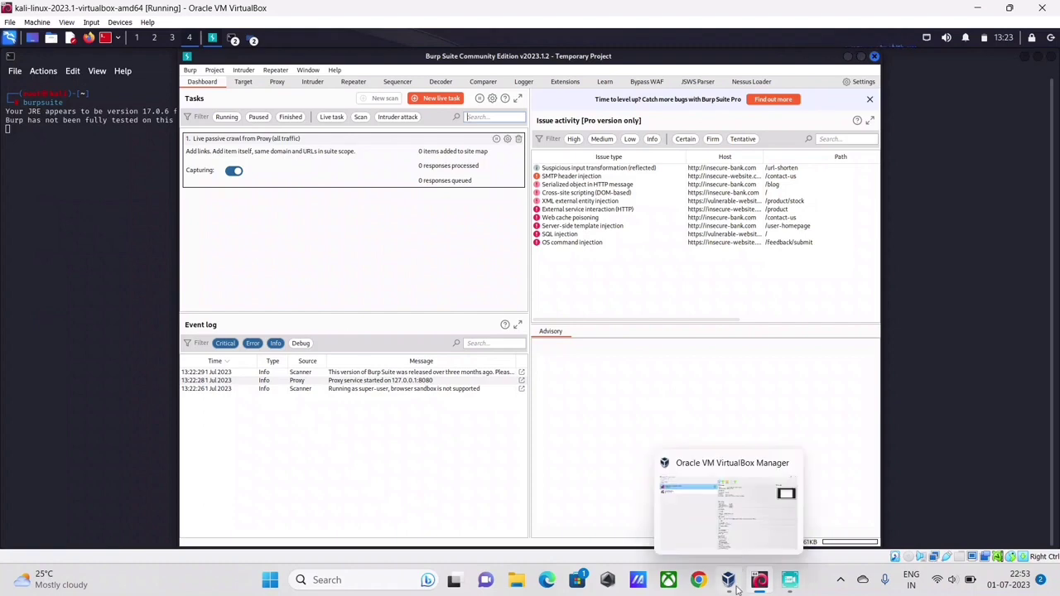
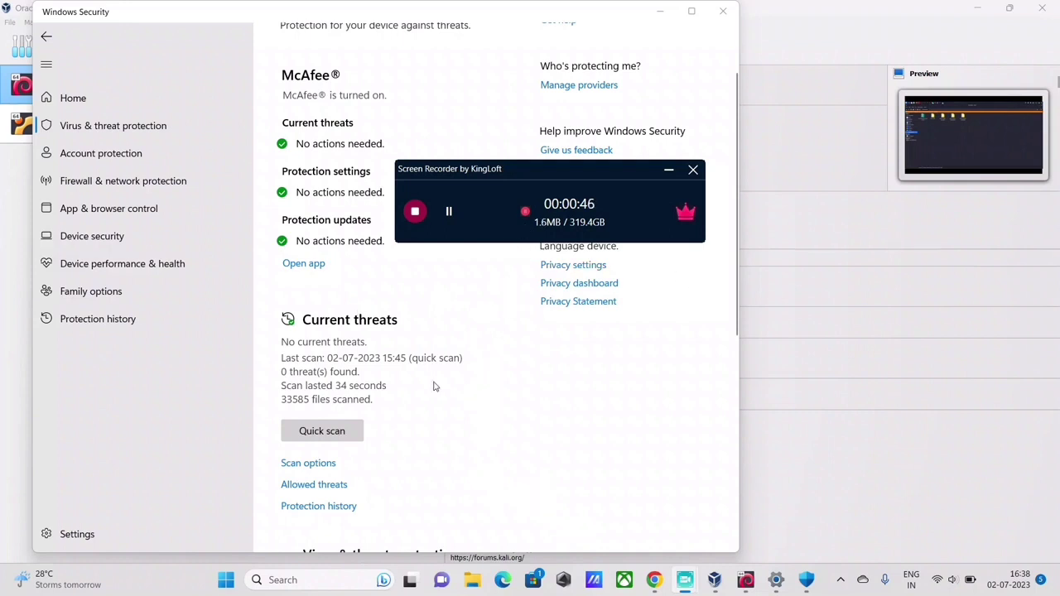
Bring the Kali virtual machine window forward, showing its Downloads folder with the certificate files.
{"action": "left_click_drag", "start_coordinate": [539, 168], "coordinate": [725, 356]}
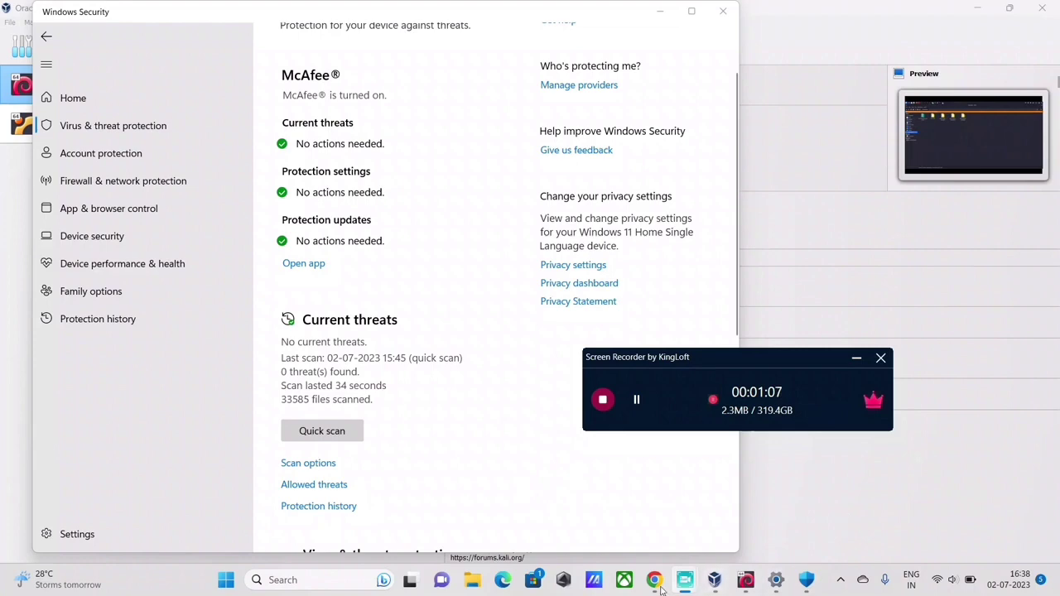
{"action": "left_click", "coordinate": [747, 580]}
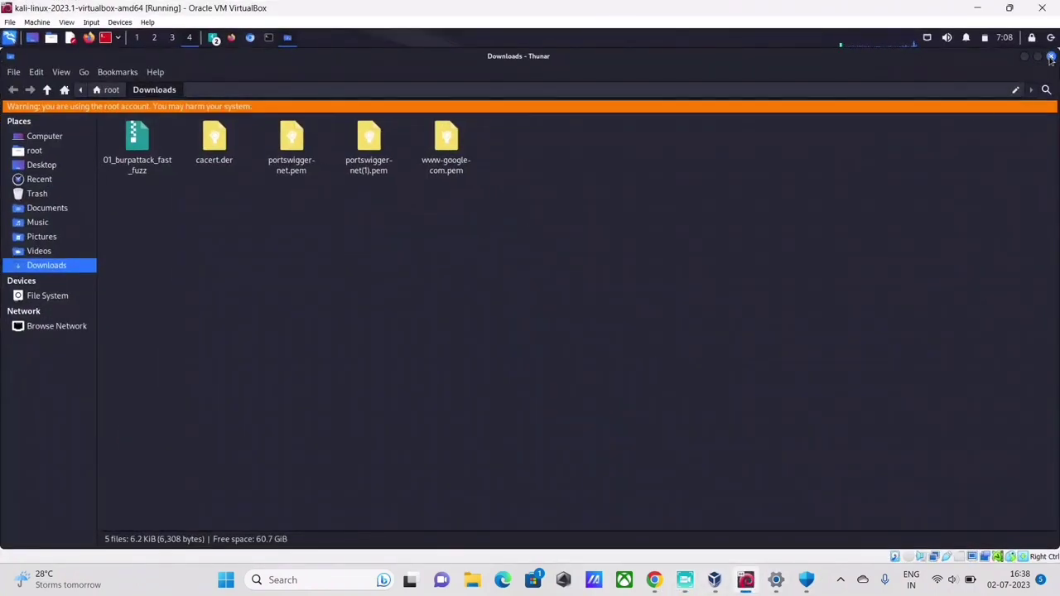
Close the Thunar Downloads window to reveal the browser behind it.
{"action": "left_click", "coordinate": [1050, 56]}
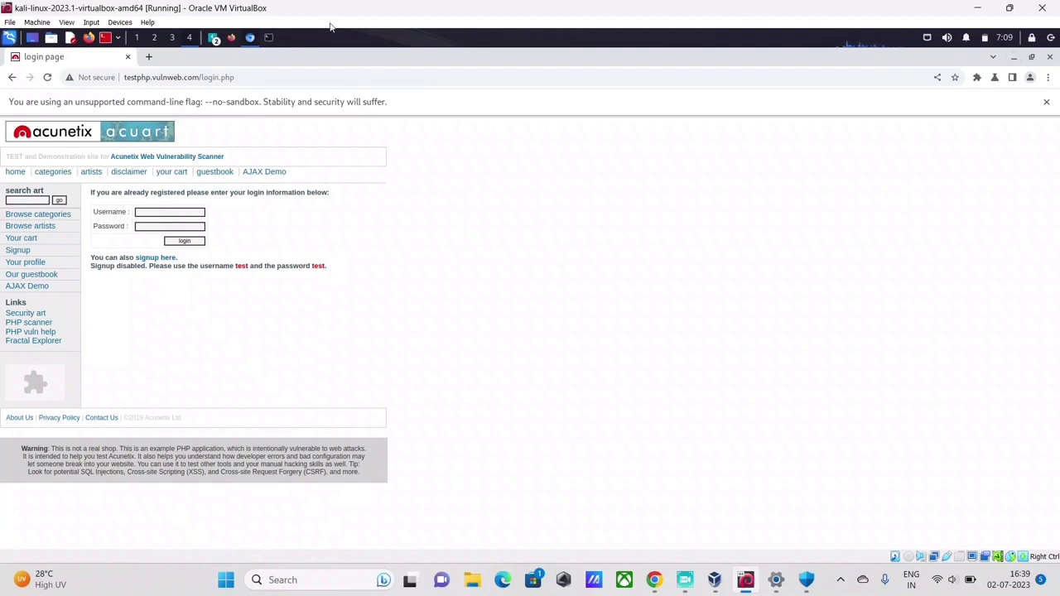
Stop the running Burp Suite process in the terminal with Ctrl+C and clear the screen.
{"action": "left_click", "coordinate": [252, 41]}
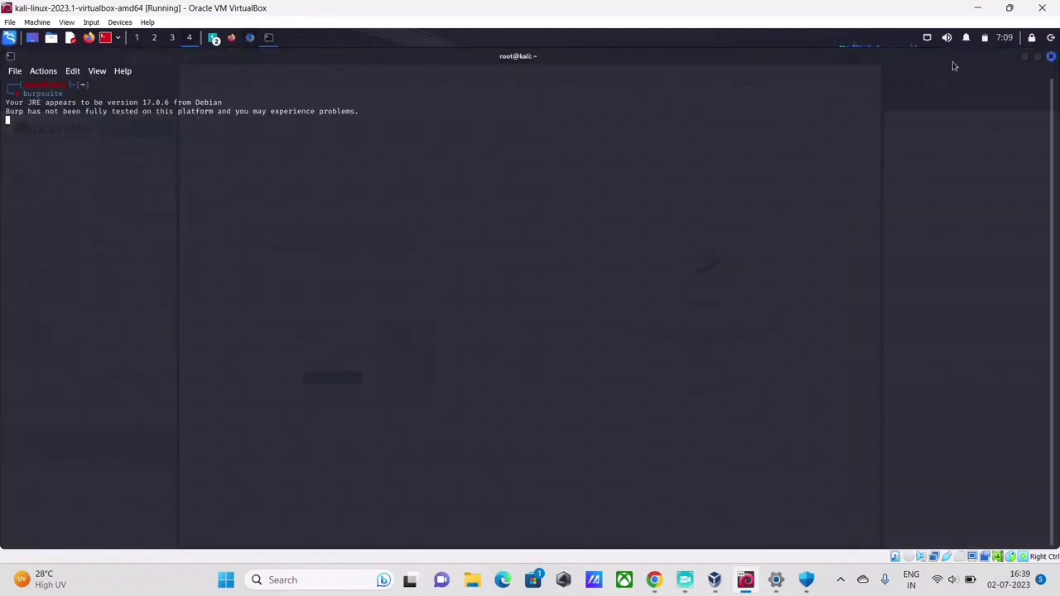
{"action": "left_click", "coordinate": [213, 39]}
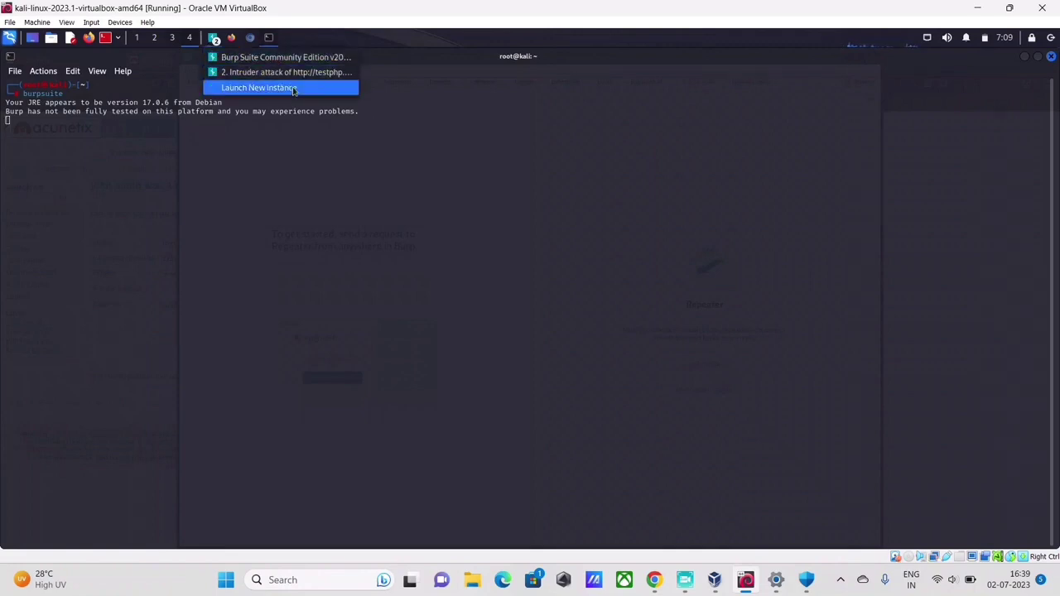
{"action": "left_click", "coordinate": [73, 170]}
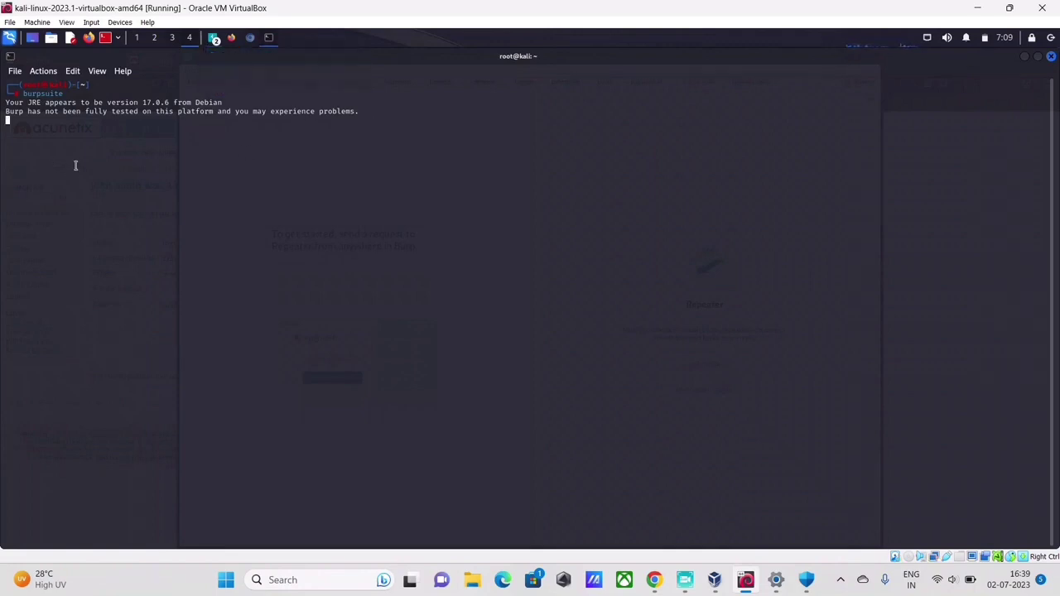
{"action": "type", "text": "clear"}
{"action": "key", "text": "ctrl+c"}
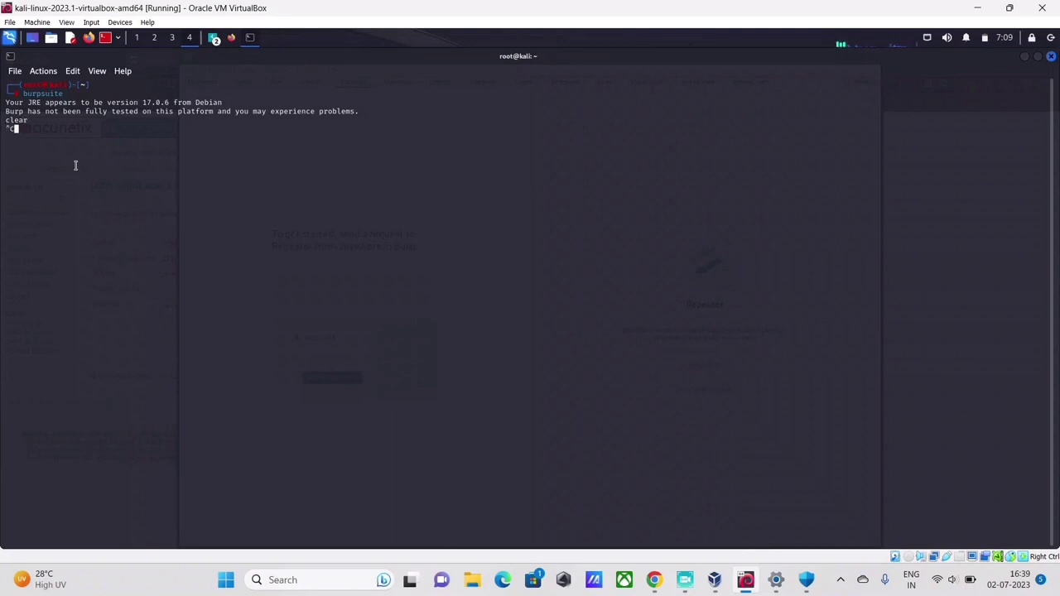
{"action": "key", "text": "Return"}
{"action": "type", "text": "clear"}
{"action": "key", "text": "Return"}
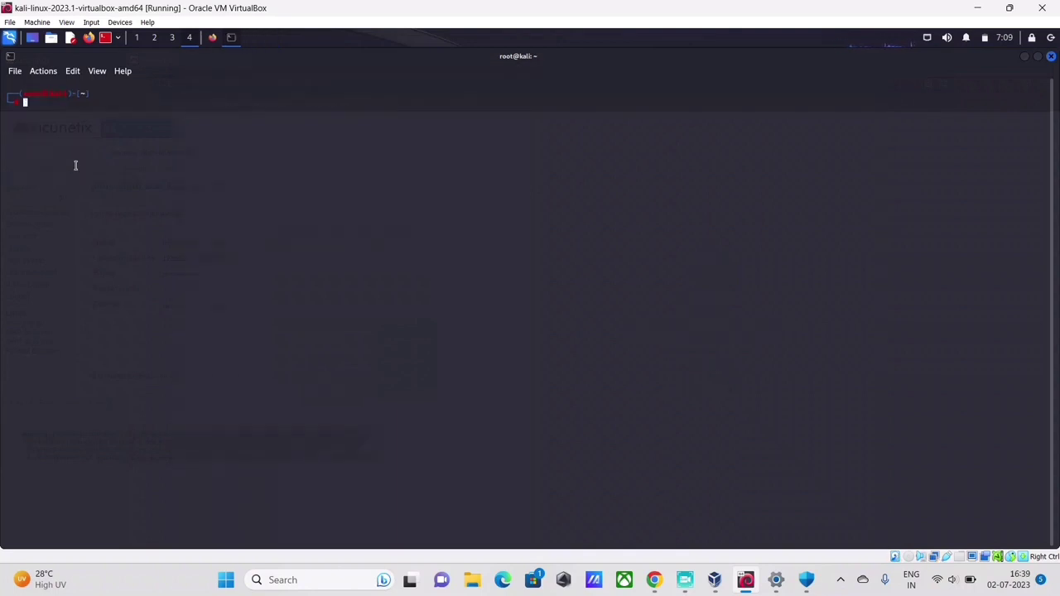
Relaunch burpsuite with a temporary project and default settings, then show the Proxy intercept view.
{"action": "type", "text": "bur"}
{"action": "key", "text": "Right"}
{"action": "key", "text": "Return"}
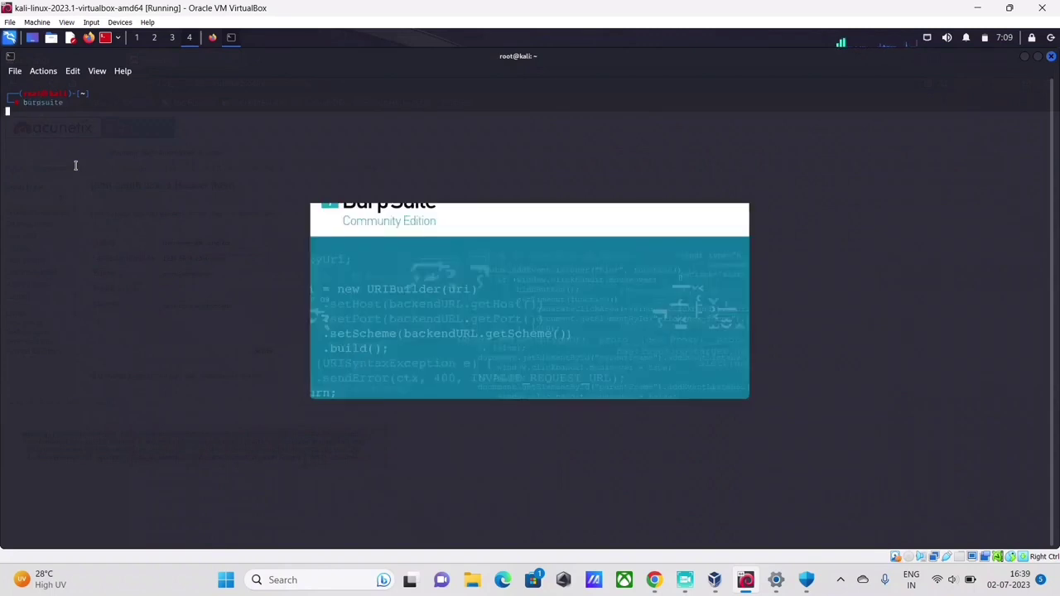
{"action": "left_click", "coordinate": [633, 337]}
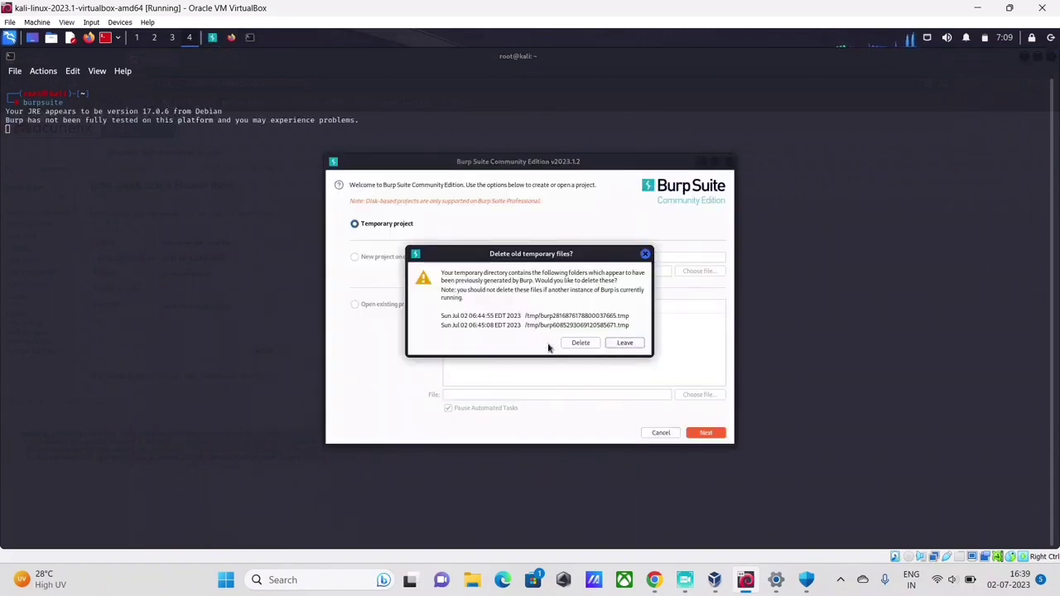
{"action": "left_click", "coordinate": [582, 342]}
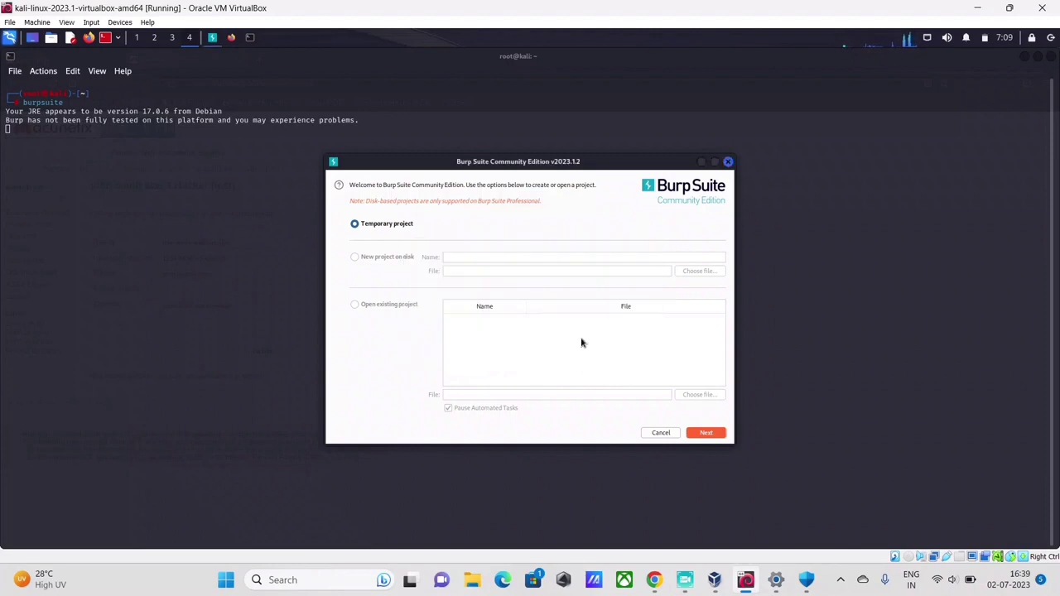
{"action": "left_click", "coordinate": [705, 433]}
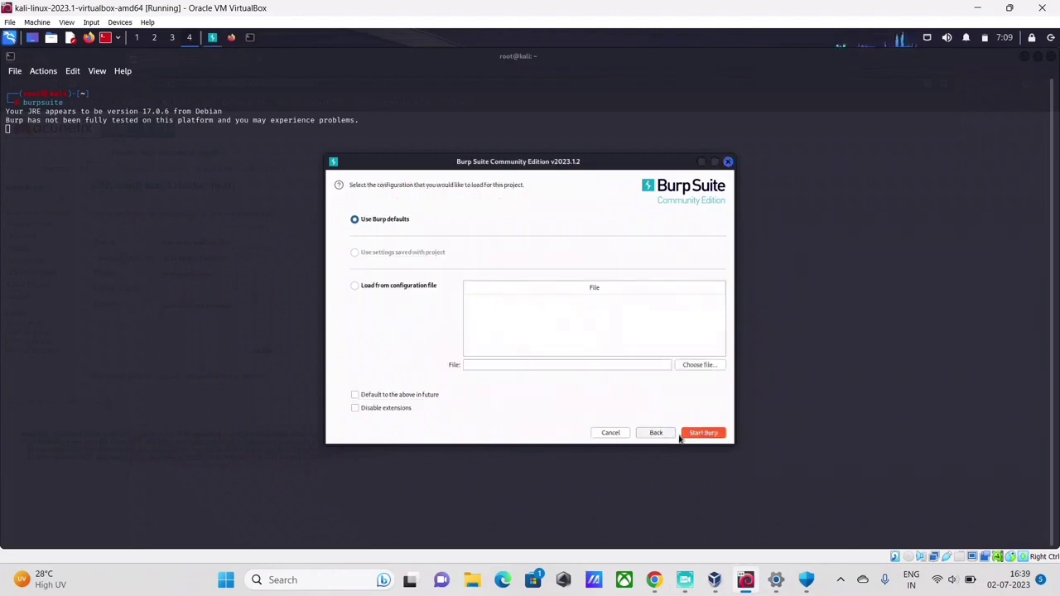
{"action": "left_click", "coordinate": [703, 434]}
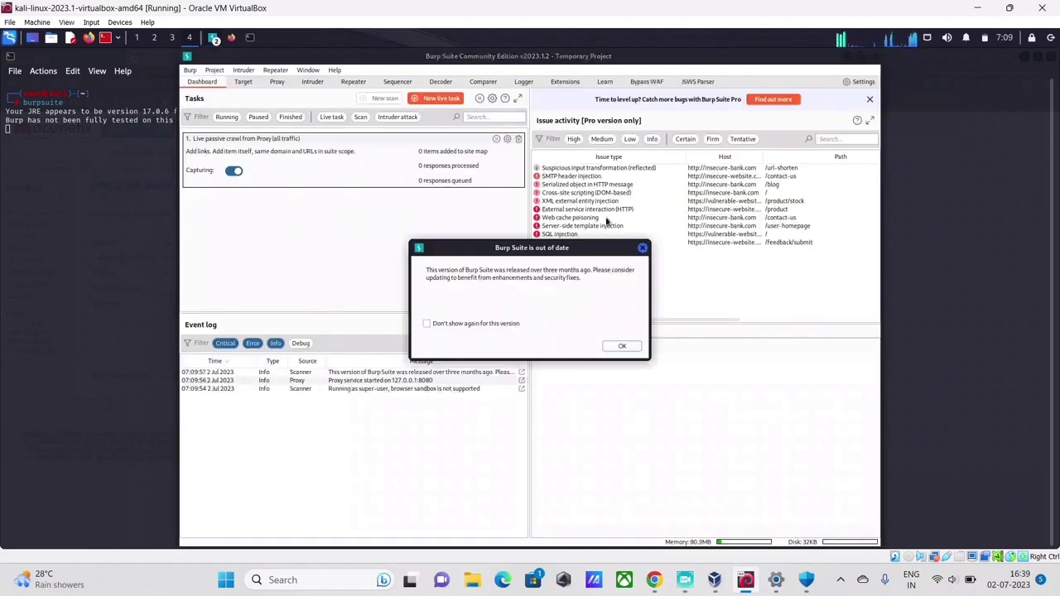
{"action": "left_click", "coordinate": [641, 246]}
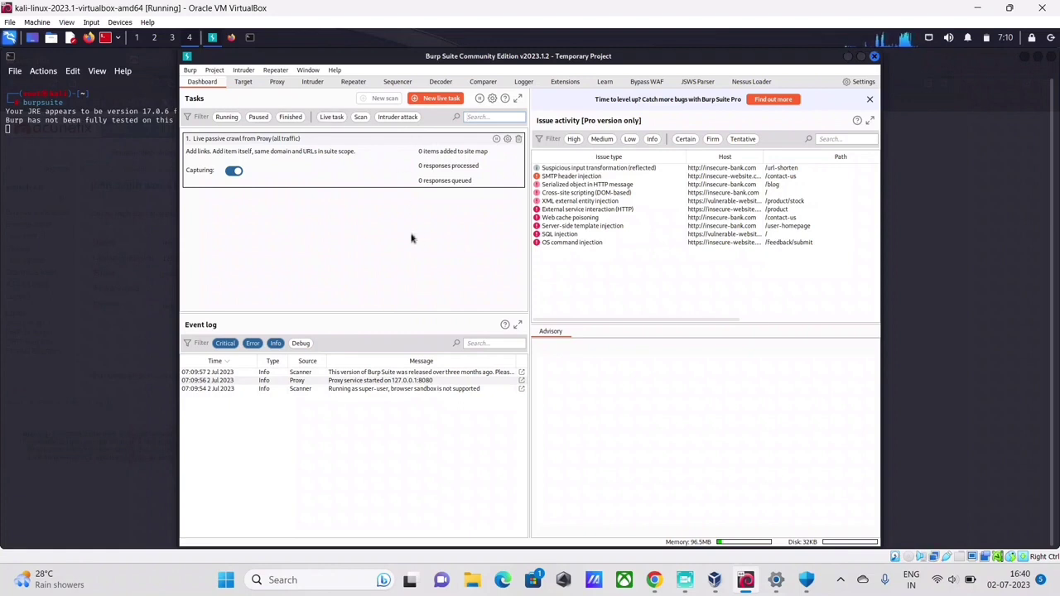
{"action": "left_click", "coordinate": [280, 82]}
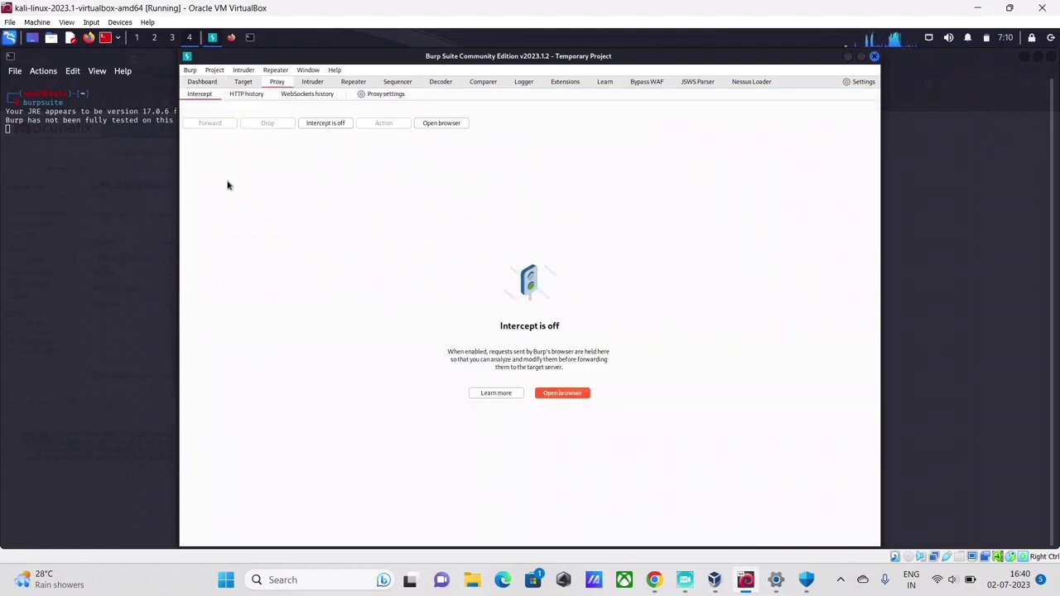
Enable 'Run Burp's browser without a sandbox' in Burp's settings and launch Burp's browser.
{"action": "left_click", "coordinate": [437, 125]}
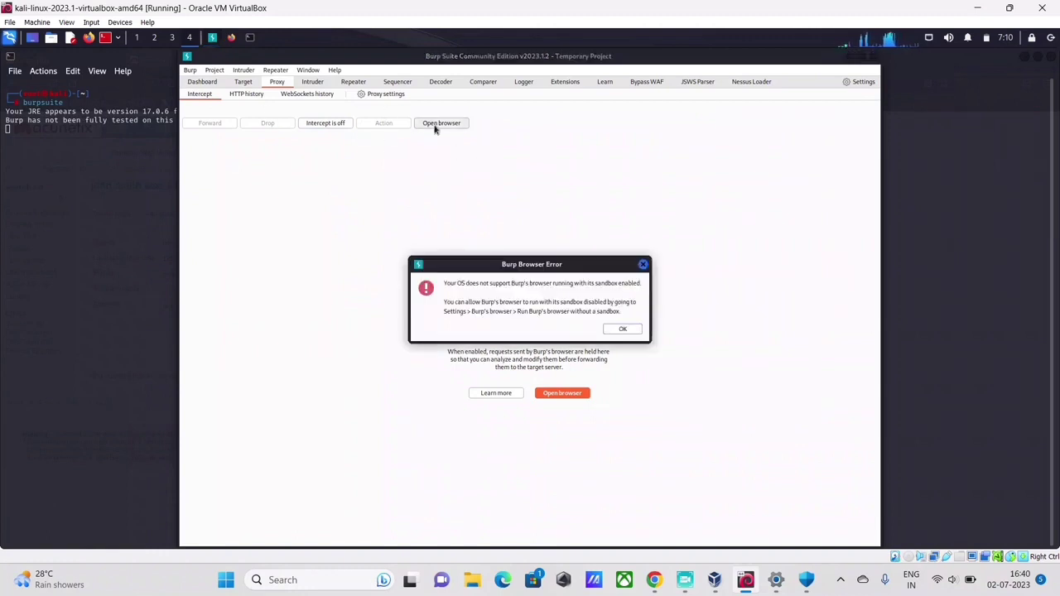
{"action": "left_click", "coordinate": [643, 265]}
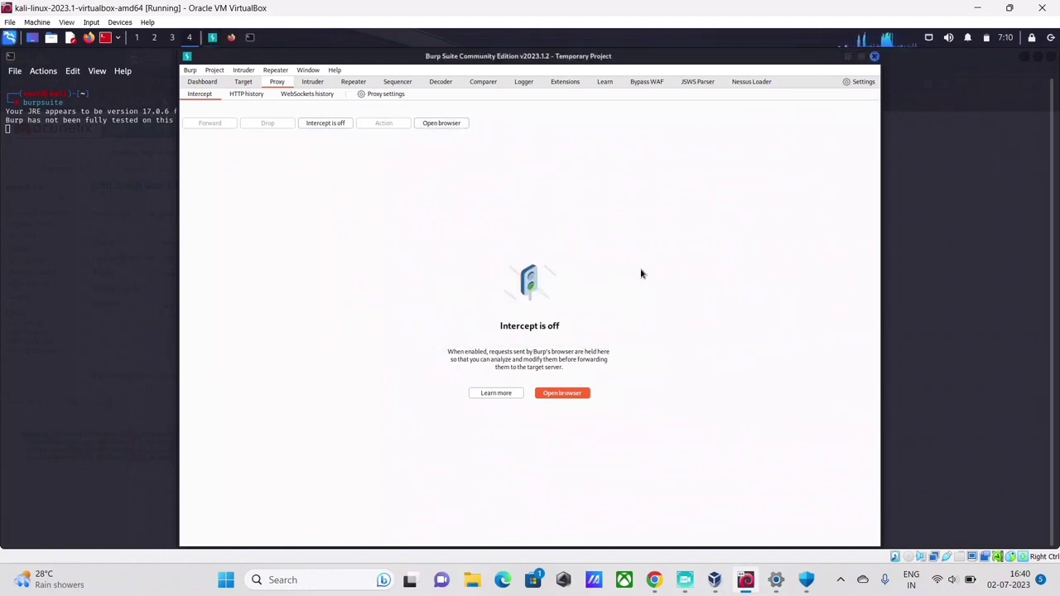
{"action": "left_click", "coordinate": [190, 70]}
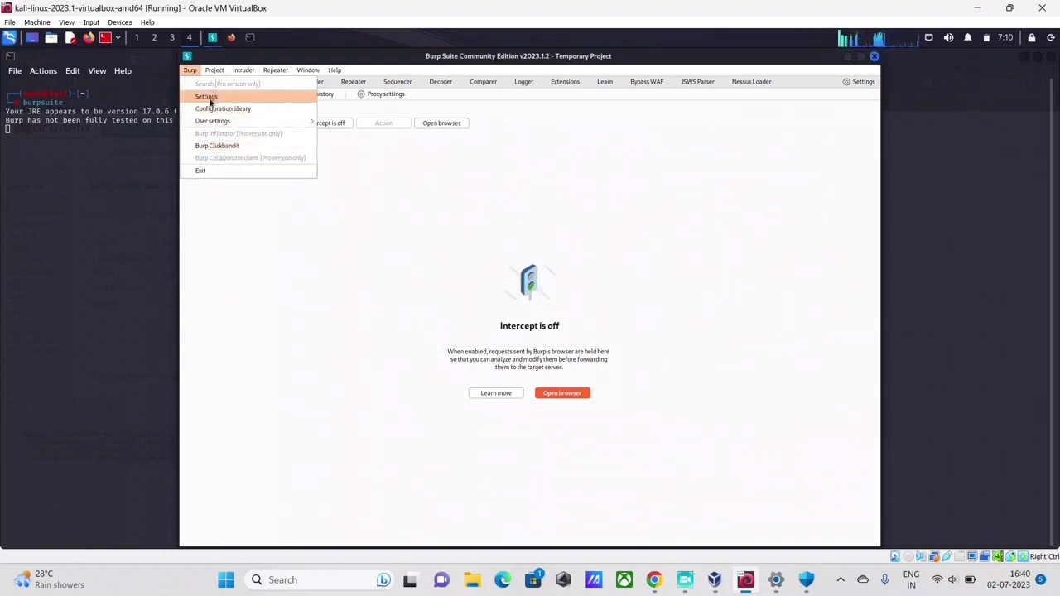
{"action": "left_click", "coordinate": [208, 97]}
{"action": "left_click", "coordinate": [262, 243]}
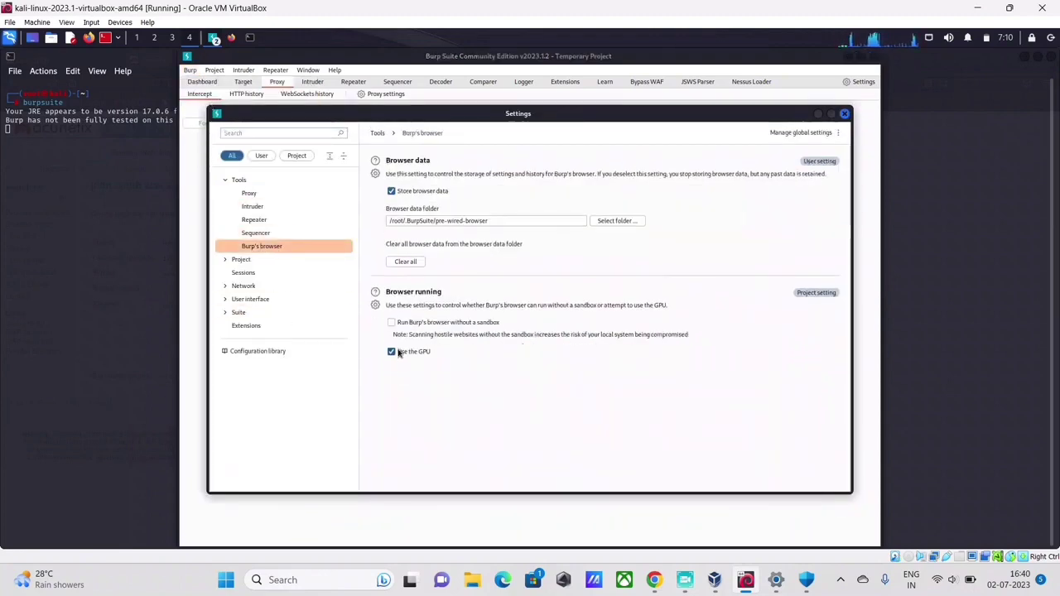
{"action": "left_click", "coordinate": [394, 323]}
{"action": "left_click", "coordinate": [844, 114]}
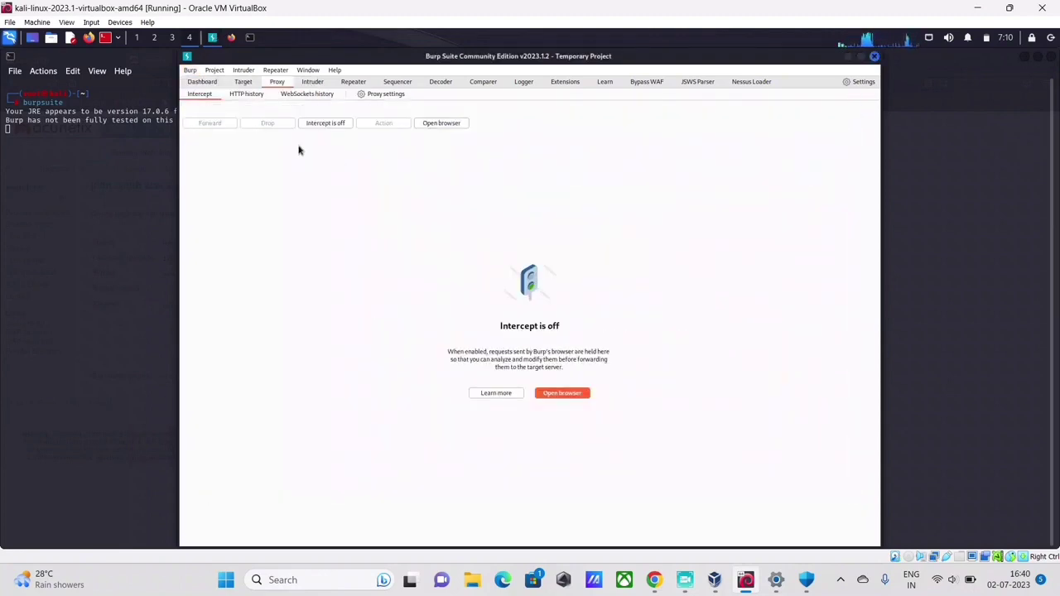
{"action": "left_click", "coordinate": [447, 124]}
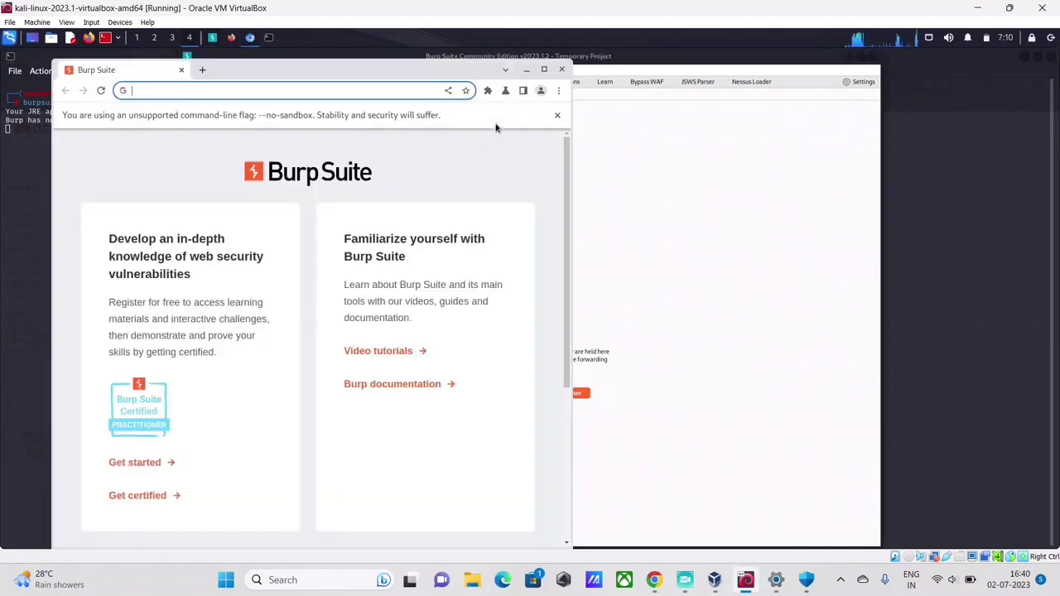
Search Google for testvulnweb and open the testphp.vulnweb.com Login page result.
{"action": "left_click", "coordinate": [163, 91]}
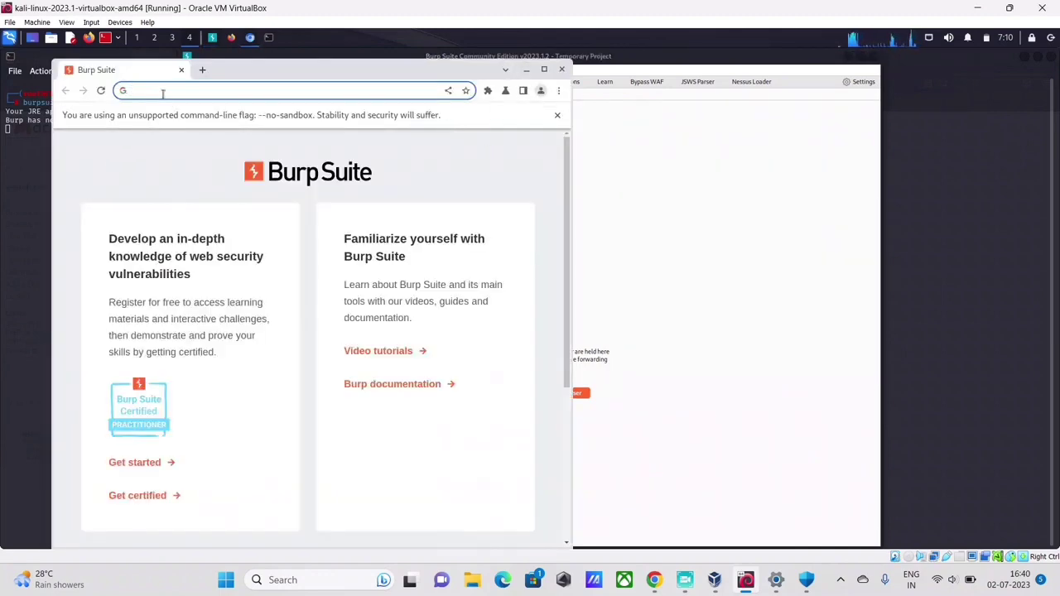
{"action": "left_click", "coordinate": [163, 92]}
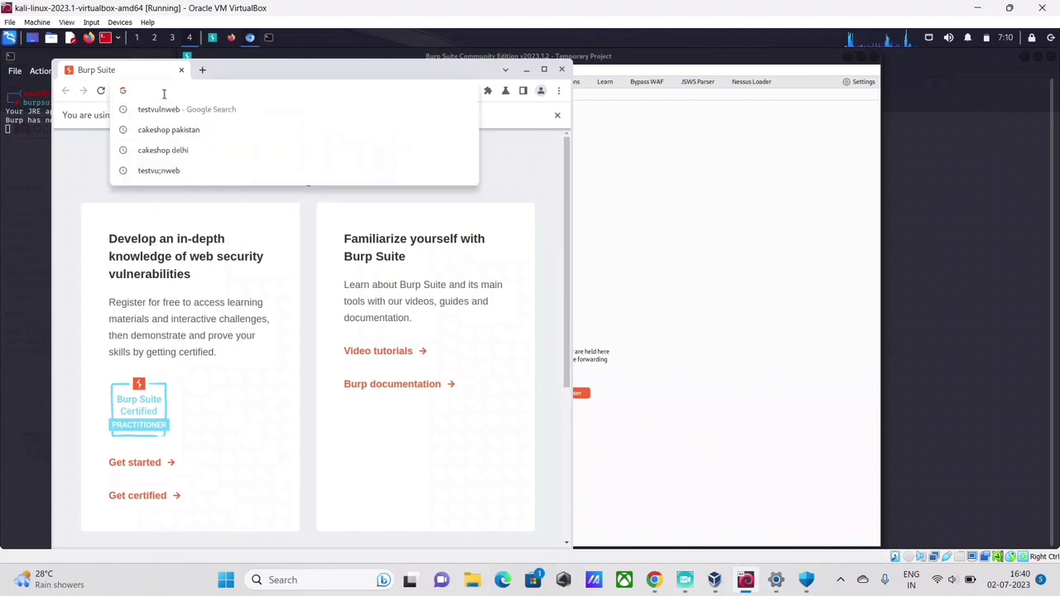
{"action": "left_click", "coordinate": [180, 109]}
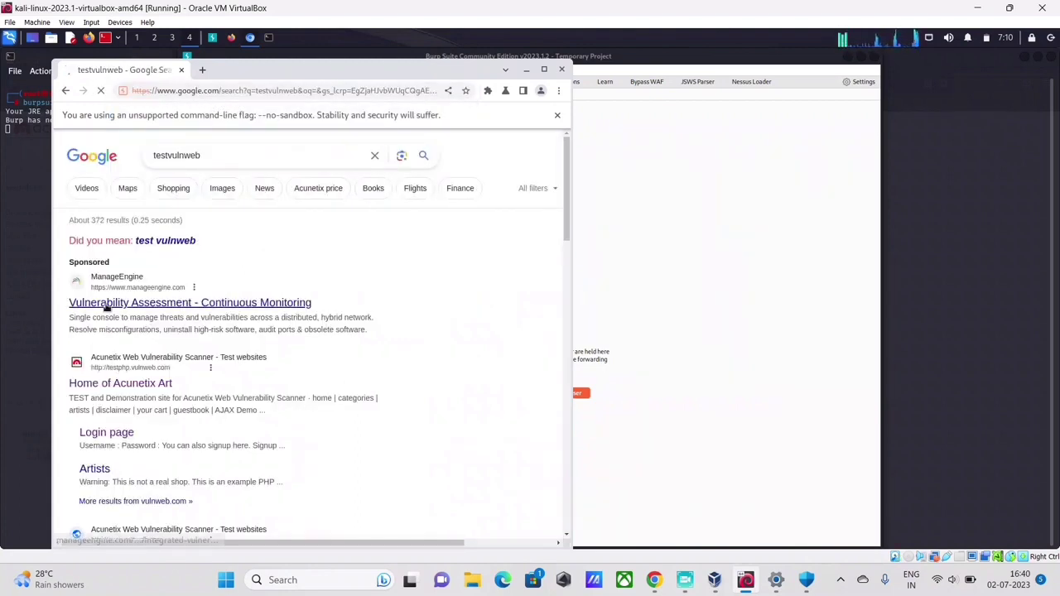
{"action": "left_click", "coordinate": [144, 386]}
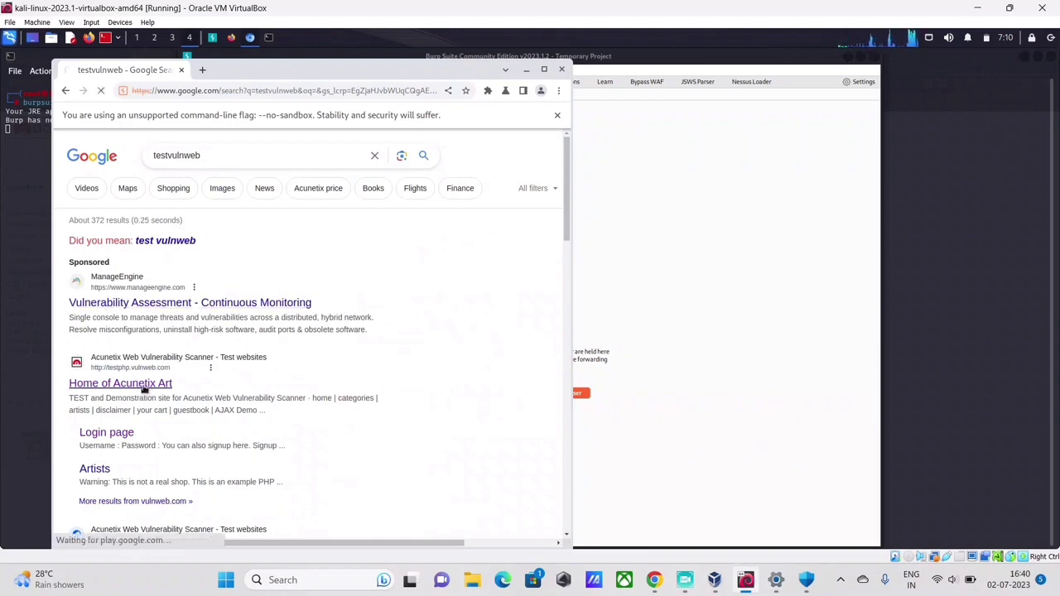
{"action": "left_click", "coordinate": [65, 91]}
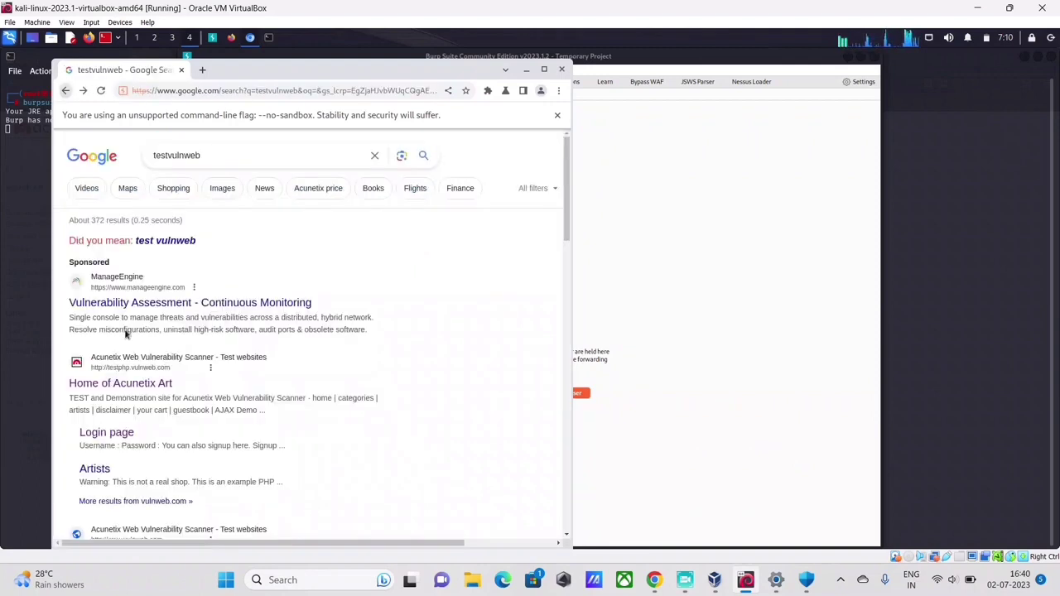
{"action": "left_click", "coordinate": [105, 432]}
{"action": "left_click", "coordinate": [223, 225]}
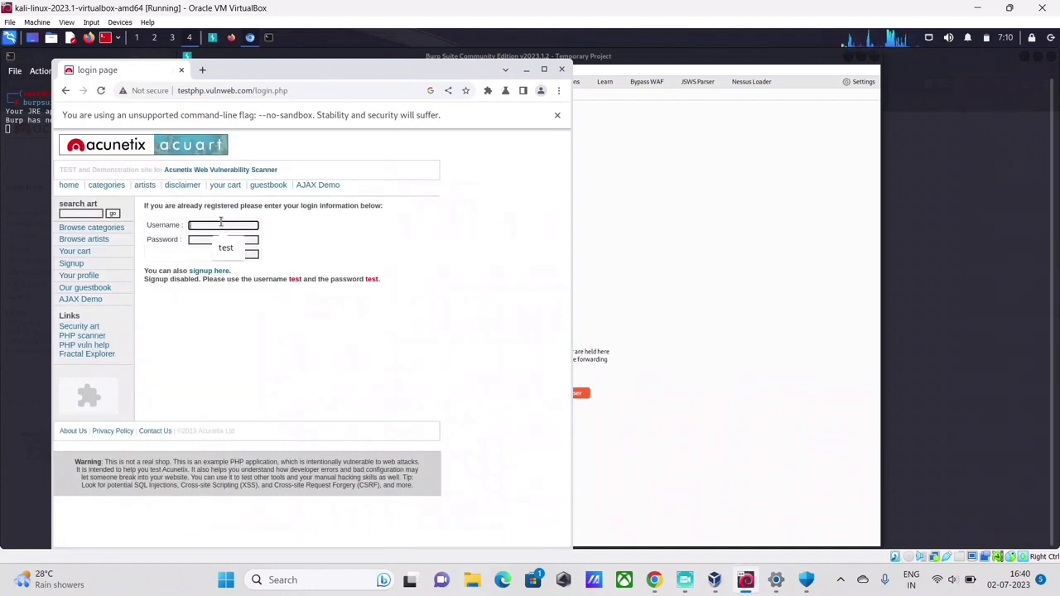
Log in to testphp.vulnweb.com as user test using the saved credentials.
{"action": "type", "text": "test"}
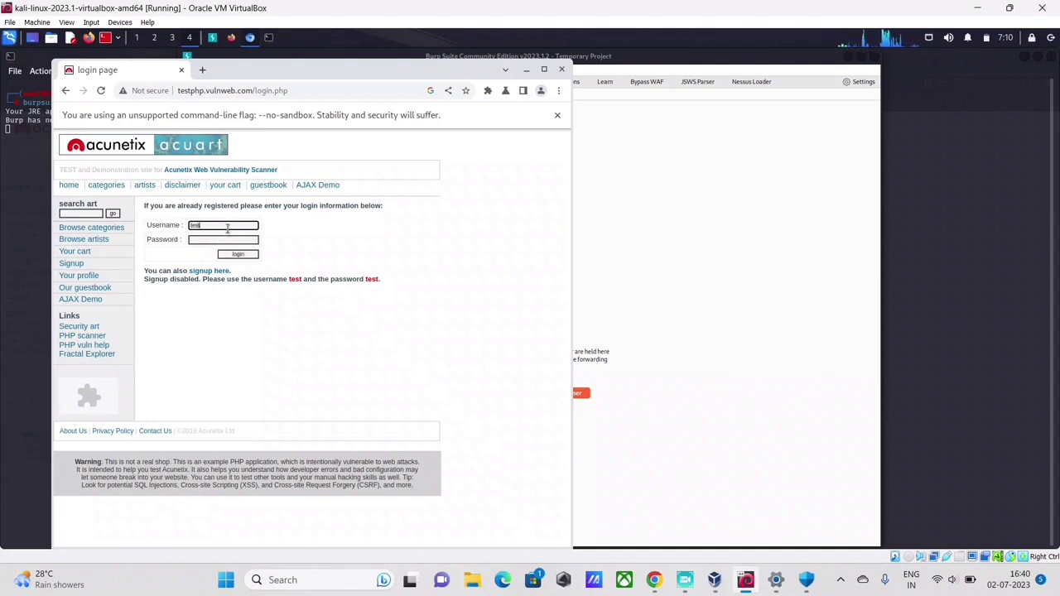
{"action": "key", "text": "Tab"}
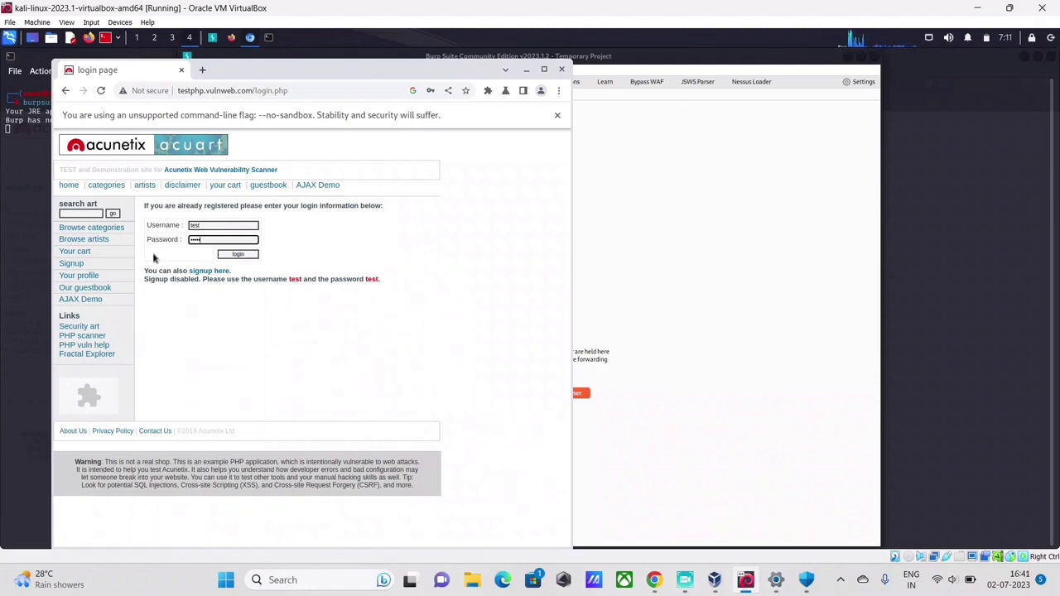
{"action": "left_click", "coordinate": [236, 256]}
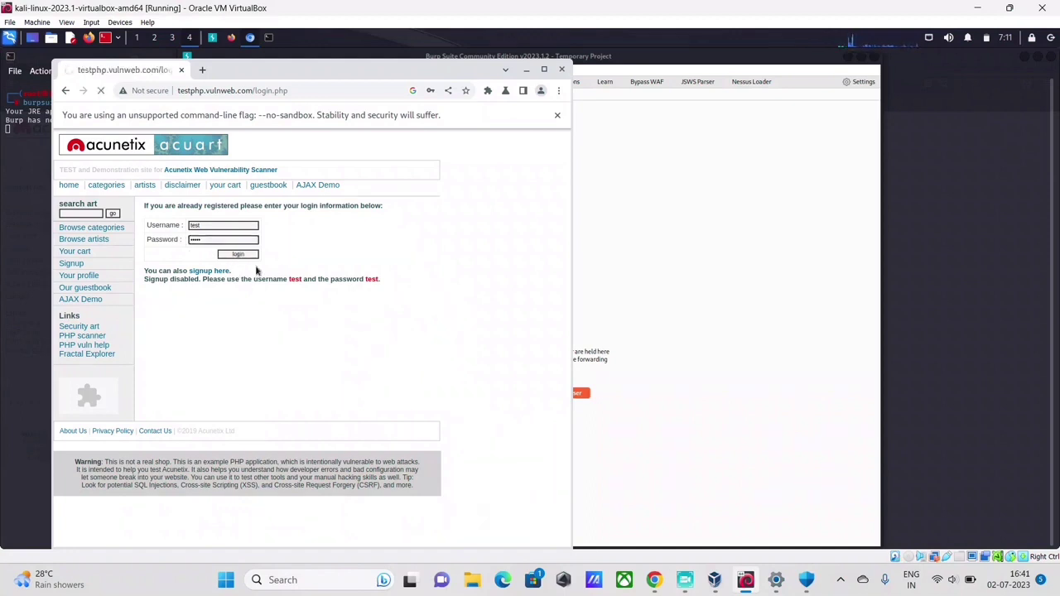
{"action": "left_click", "coordinate": [232, 223]}
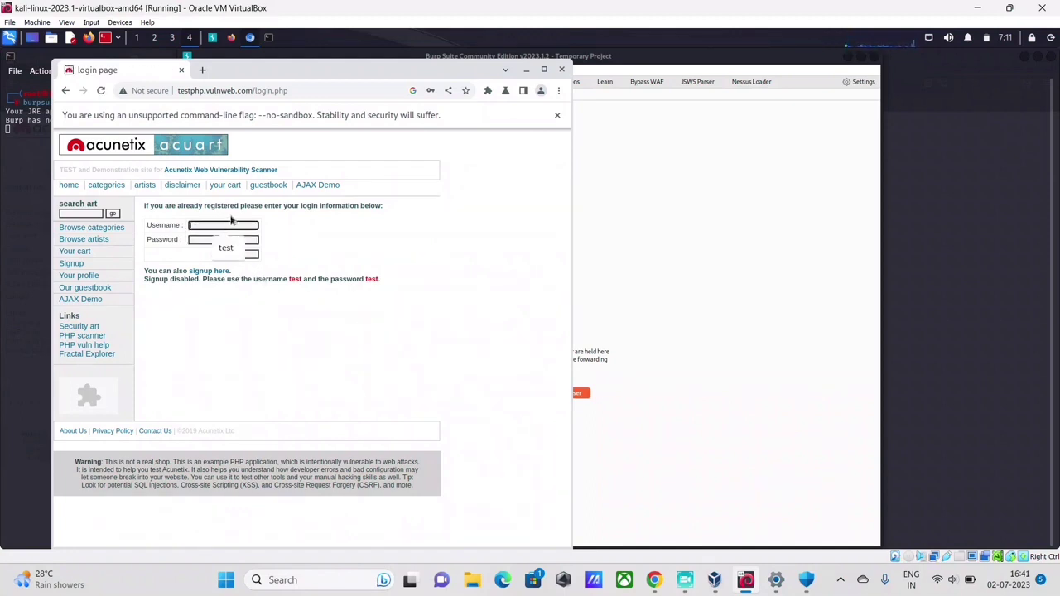
{"action": "key", "text": "Down"}
{"action": "key", "text": "Return"}
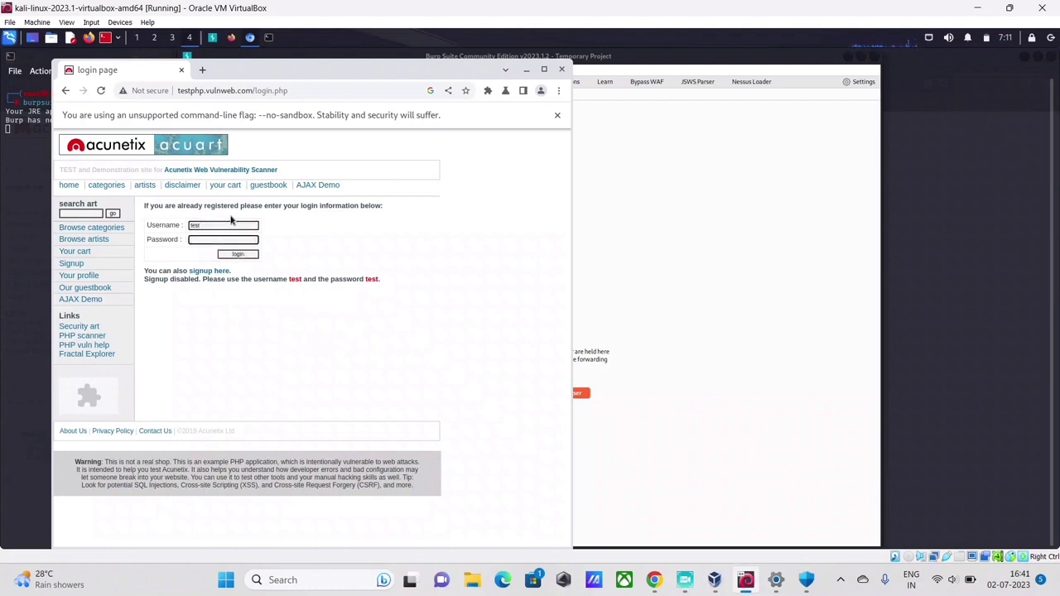
{"action": "key", "text": "Return"}
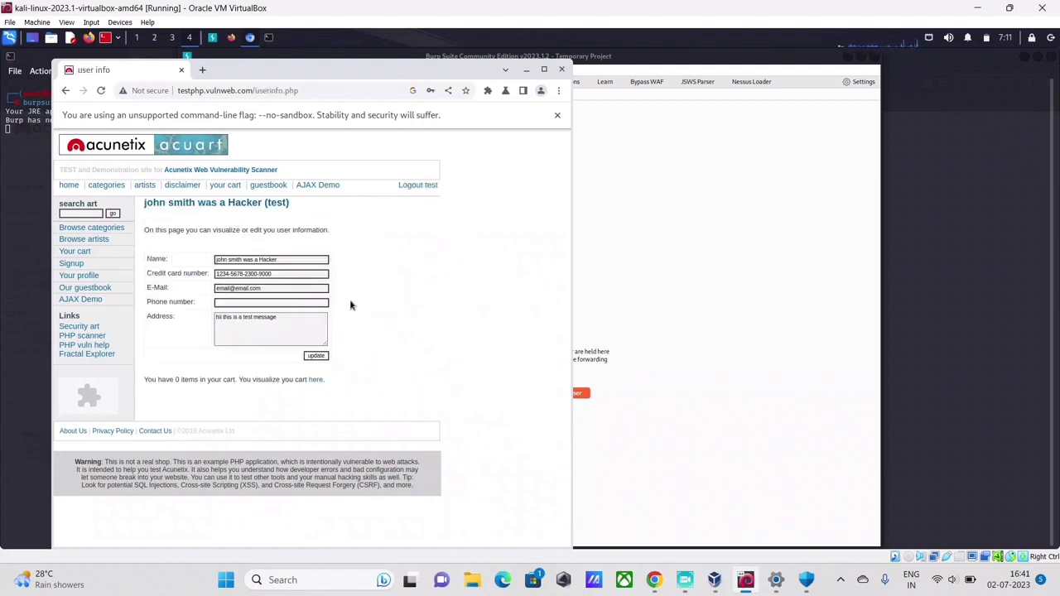
Look over the user info page, then log out of the test account.
{"action": "left_click_drag", "start_coordinate": [260, 338], "coordinate": [190, 321]}
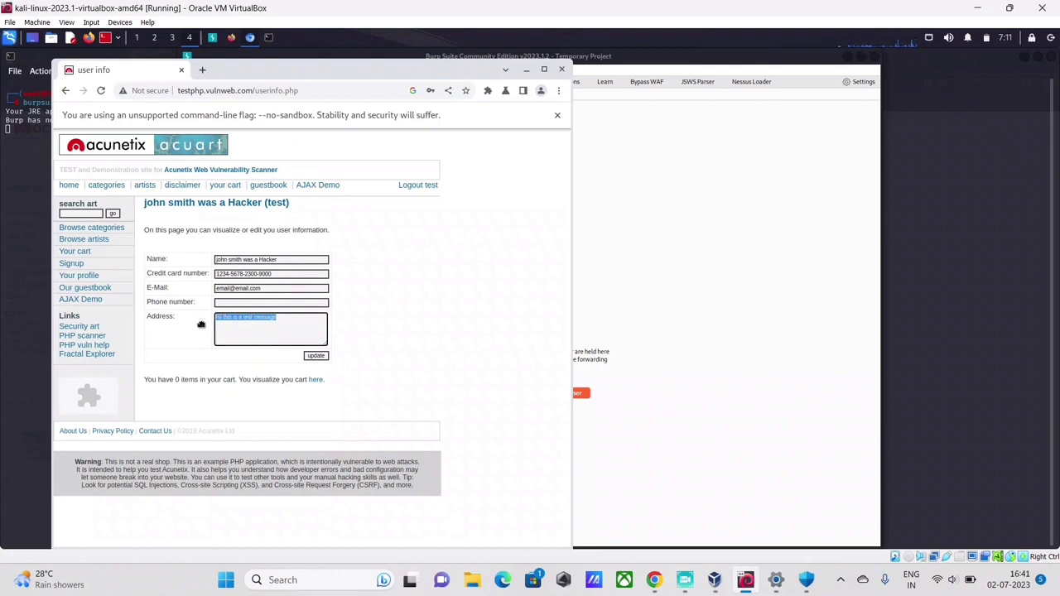
{"action": "left_click", "coordinate": [300, 318]}
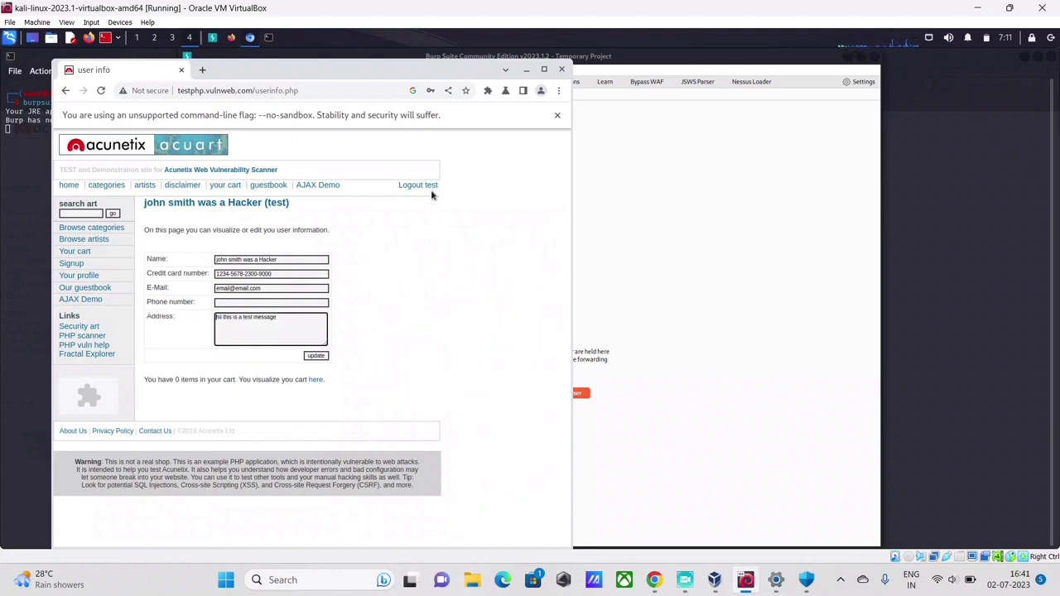
{"action": "left_click", "coordinate": [421, 187]}
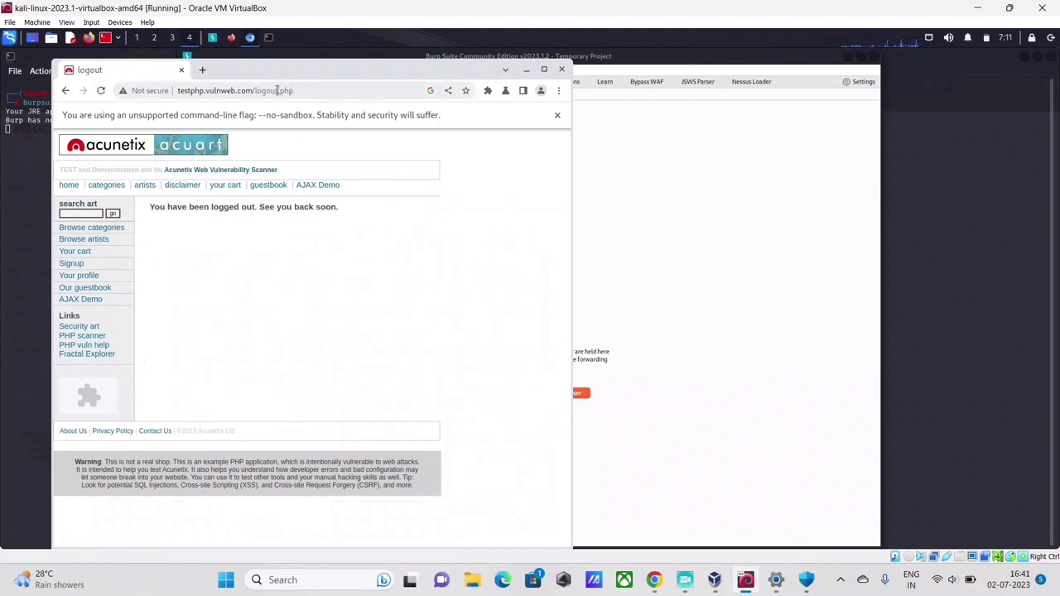
Go to login.php and fill in username test and the password.
{"action": "left_click_drag", "start_coordinate": [281, 90], "coordinate": [270, 91]}
{"action": "type", "text": "in"}
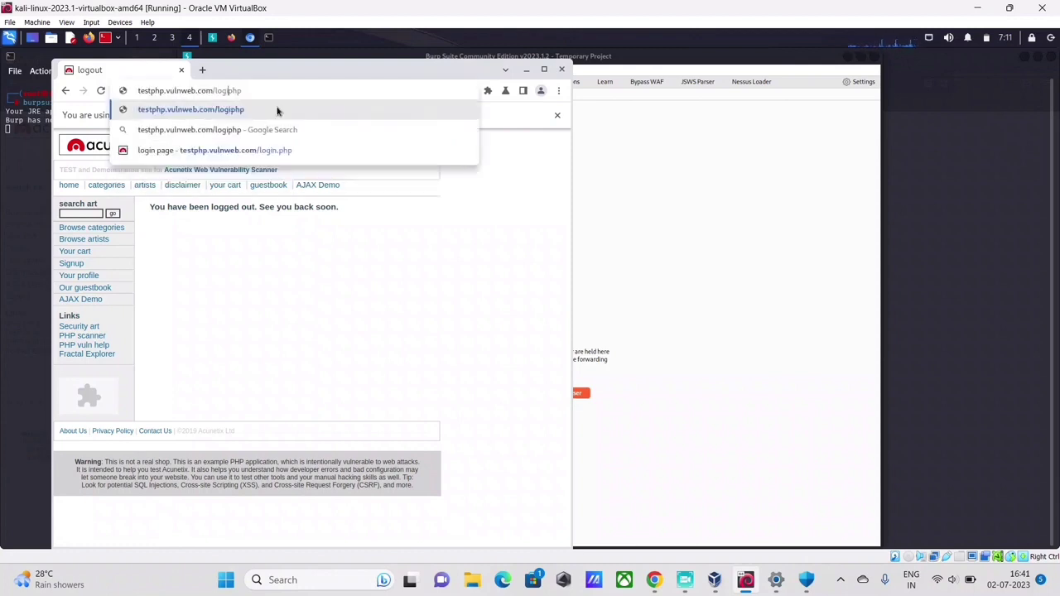
{"action": "left_click", "coordinate": [278, 110]}
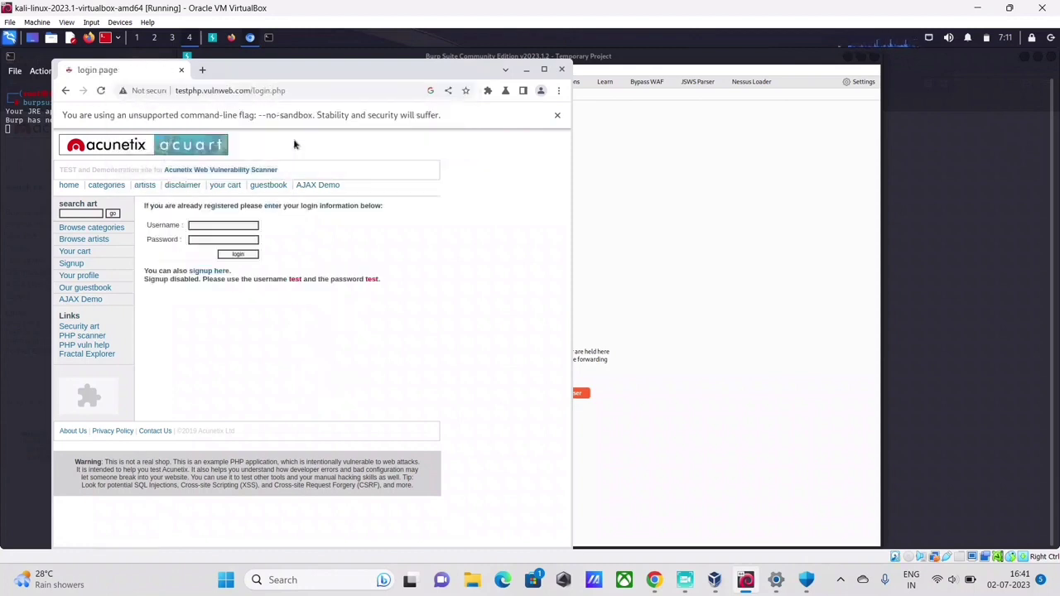
{"action": "left_click", "coordinate": [214, 226]}
{"action": "type", "text": "test"}
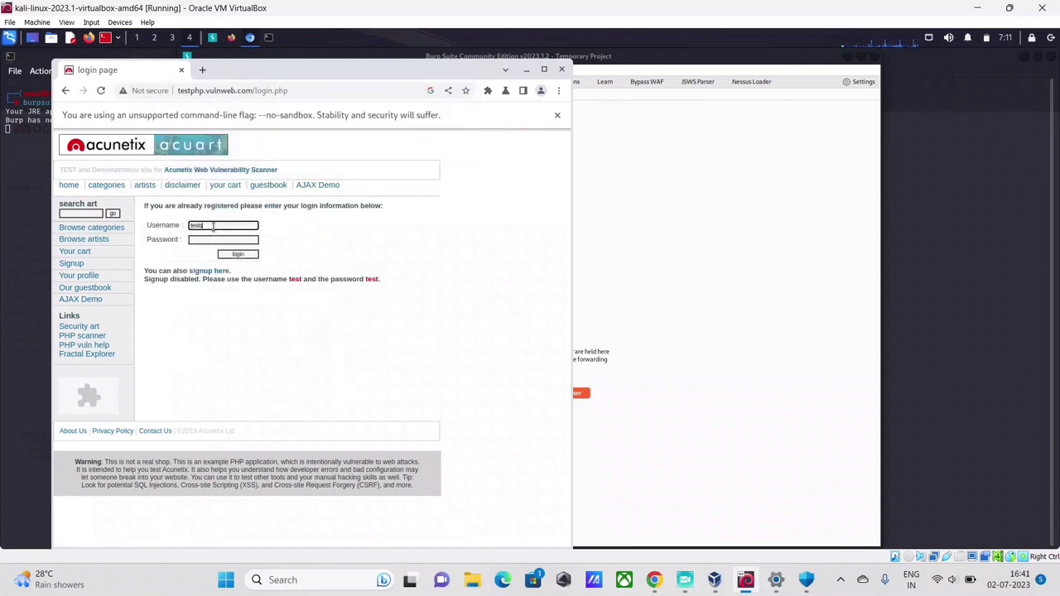
{"action": "key", "text": "Tab"}
{"action": "type", "text": "t"}
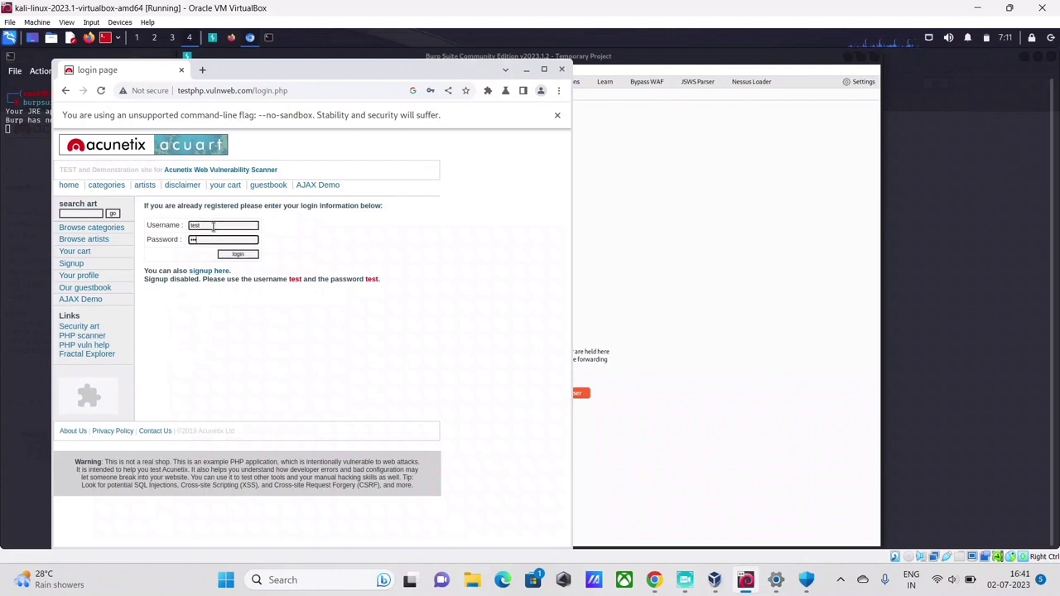
Turn Burp's proxy interception on, then return to the browser's login form.
{"action": "left_click", "coordinate": [612, 305]}
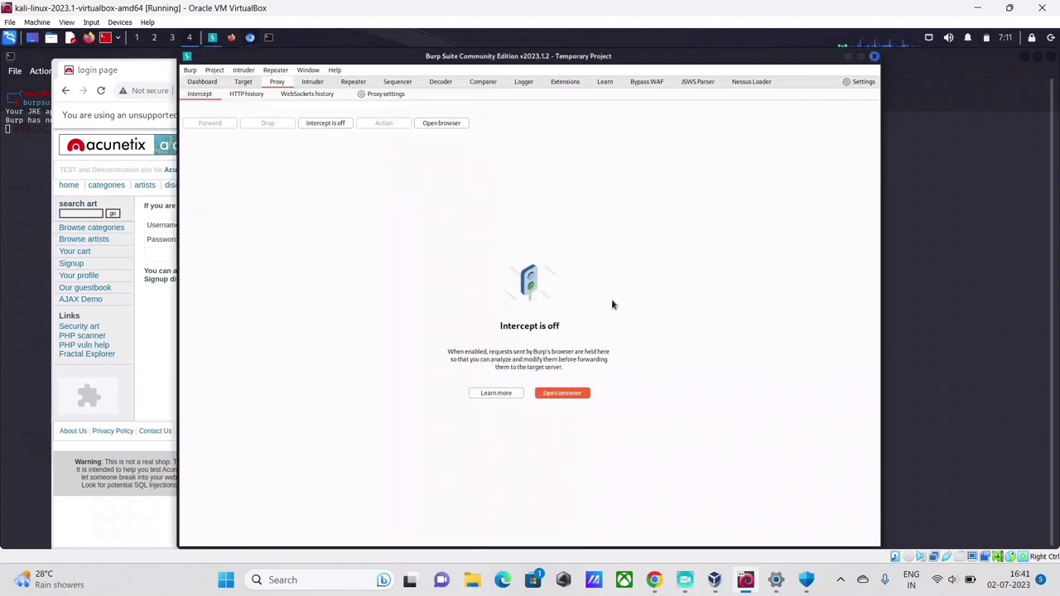
{"action": "left_click", "coordinate": [325, 124]}
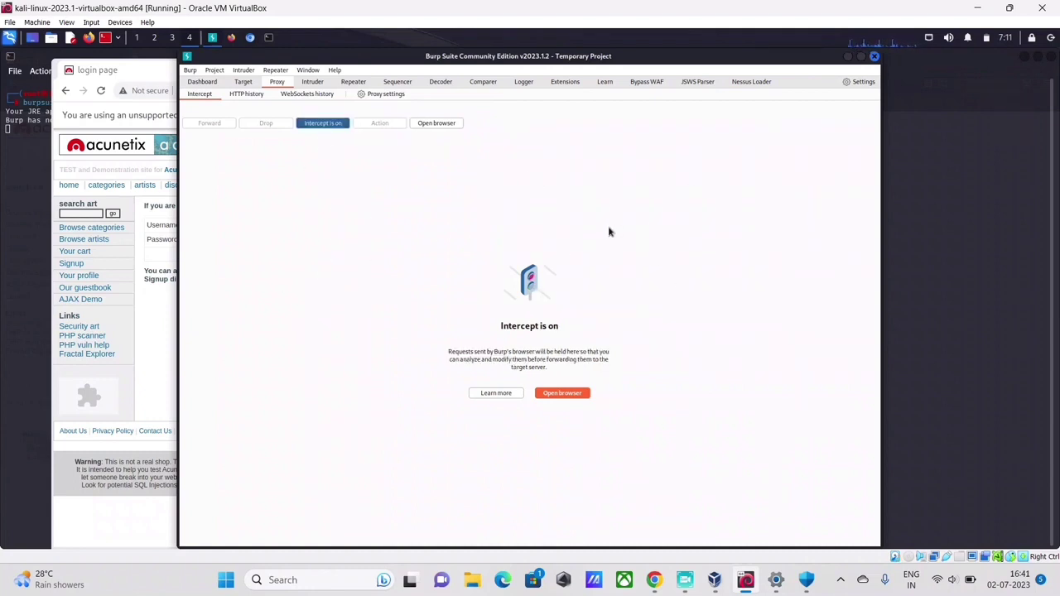
{"action": "left_click", "coordinate": [155, 314]}
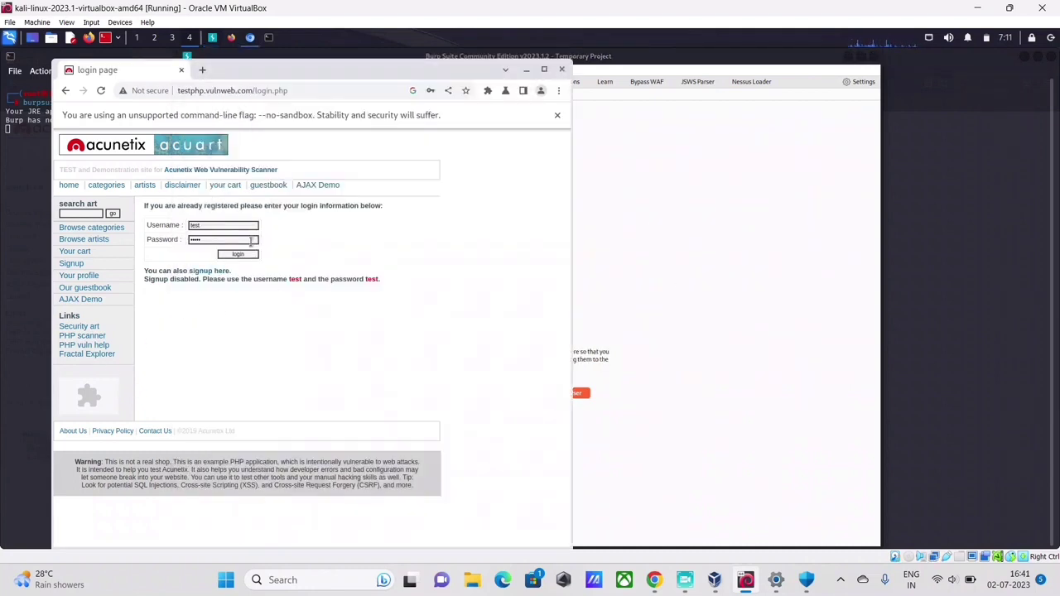
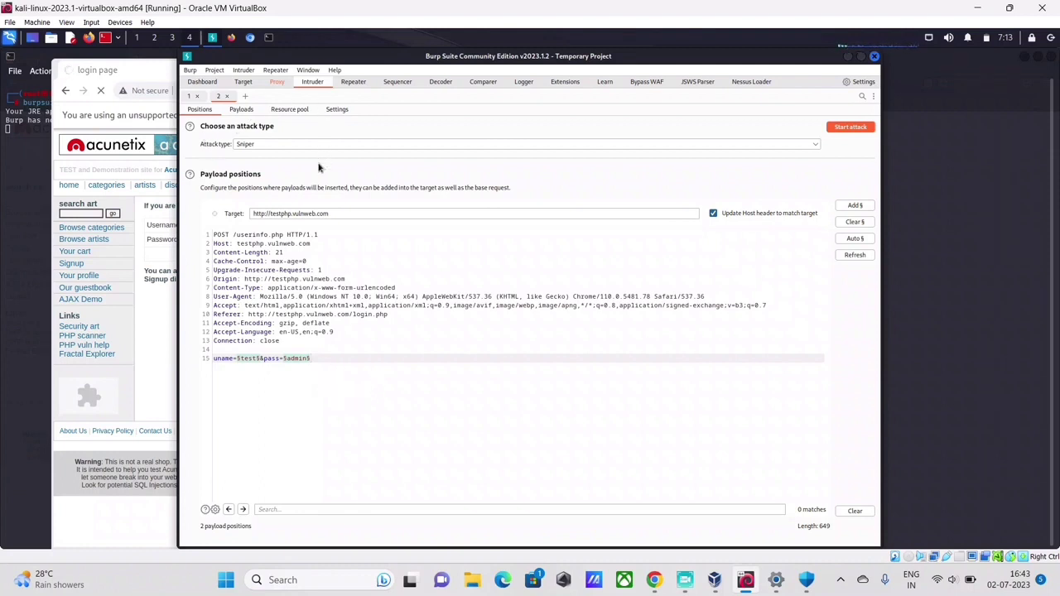
Show the Intruder Payloads tab with the Simple list payload set for the uname and pass positions.
{"action": "left_click", "coordinate": [241, 110]}
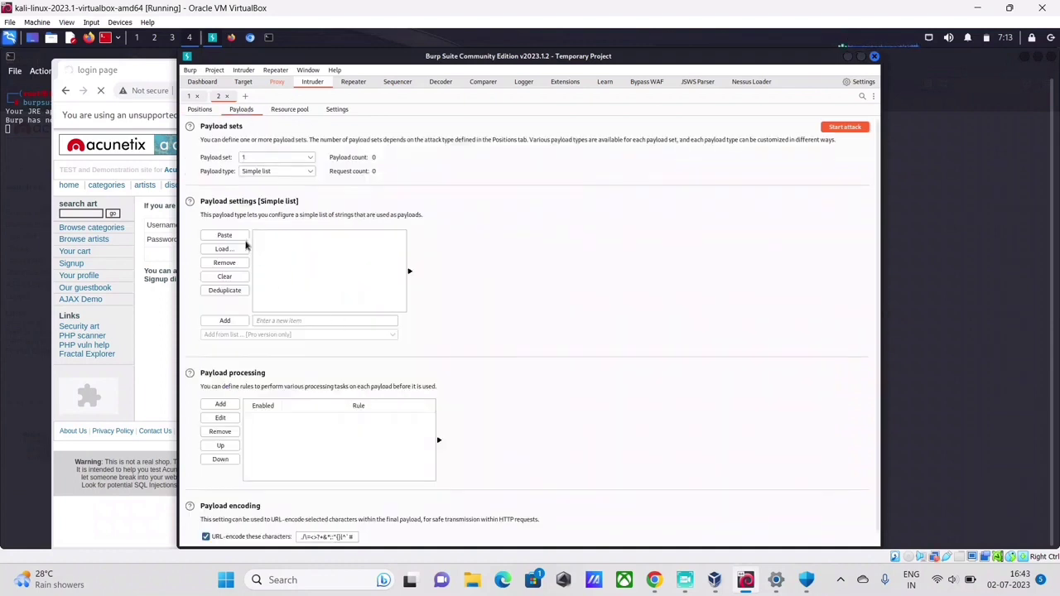
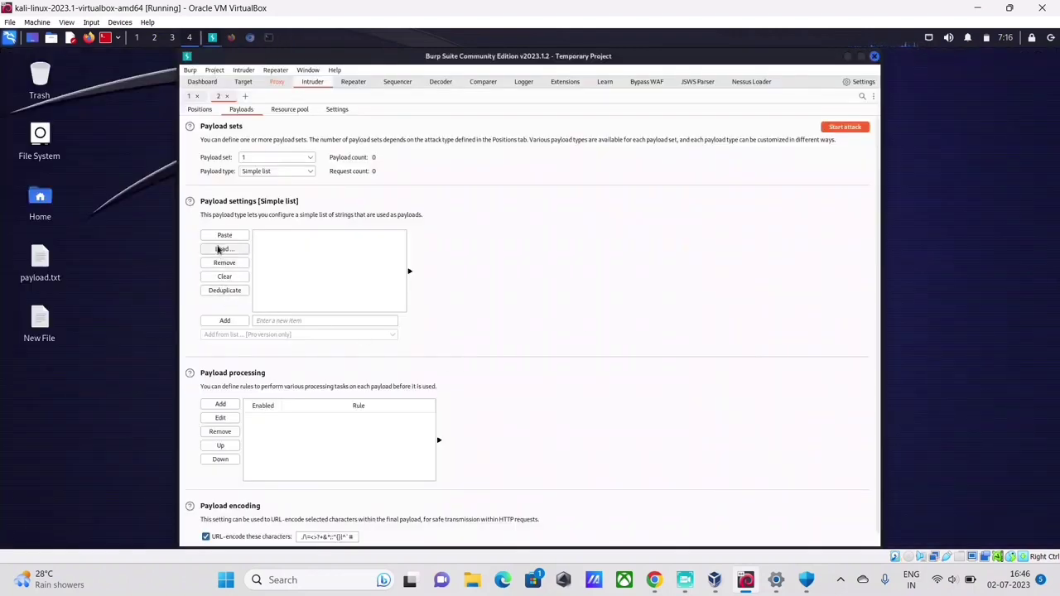
Choose payload.txt from the Desktop as the Intruder simple-list payload file.
{"action": "left_click", "coordinate": [222, 249]}
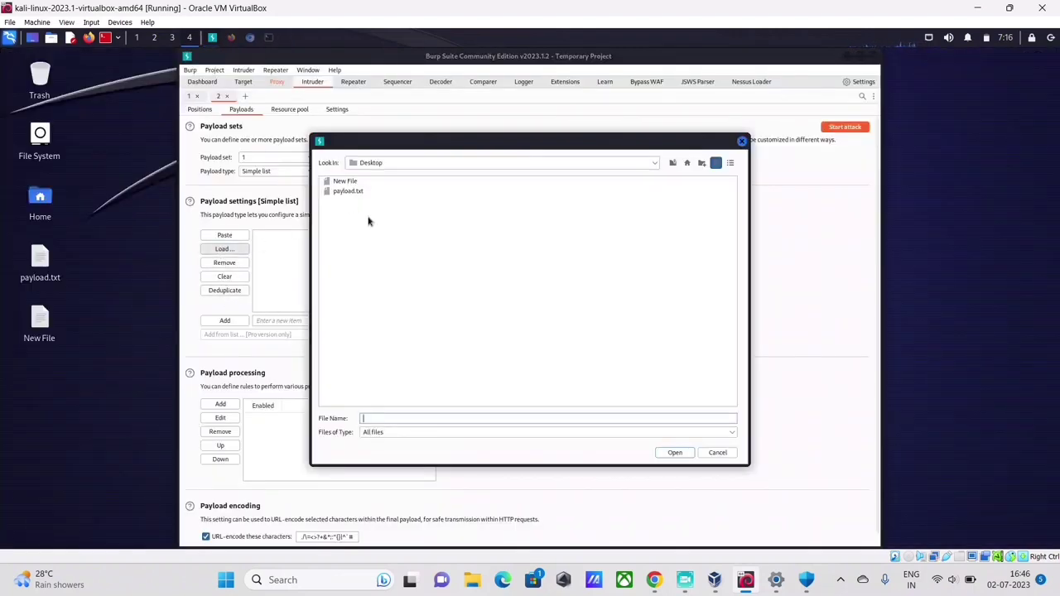
{"action": "left_click", "coordinate": [344, 191]}
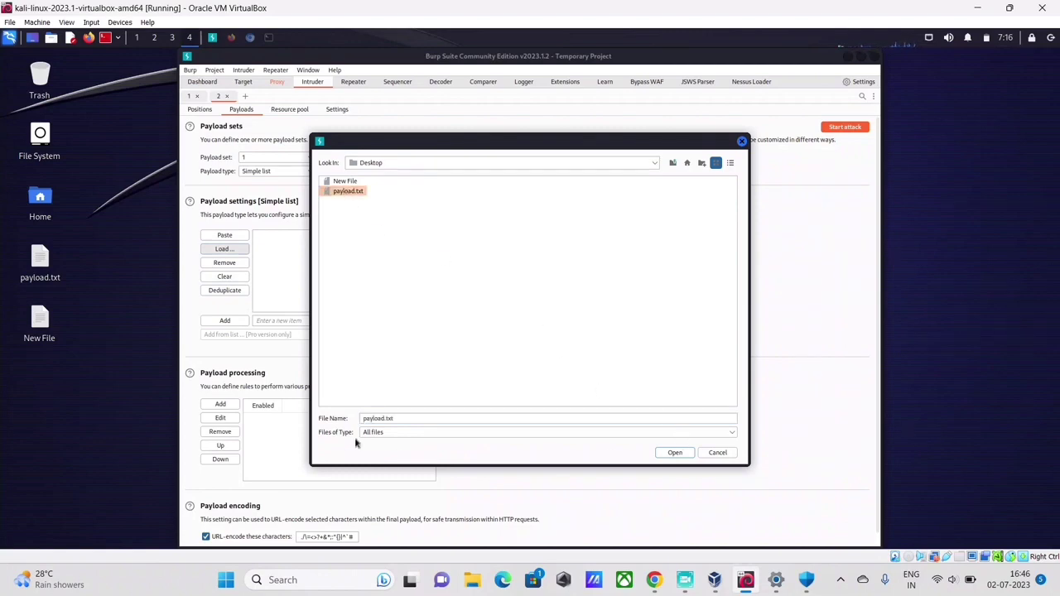
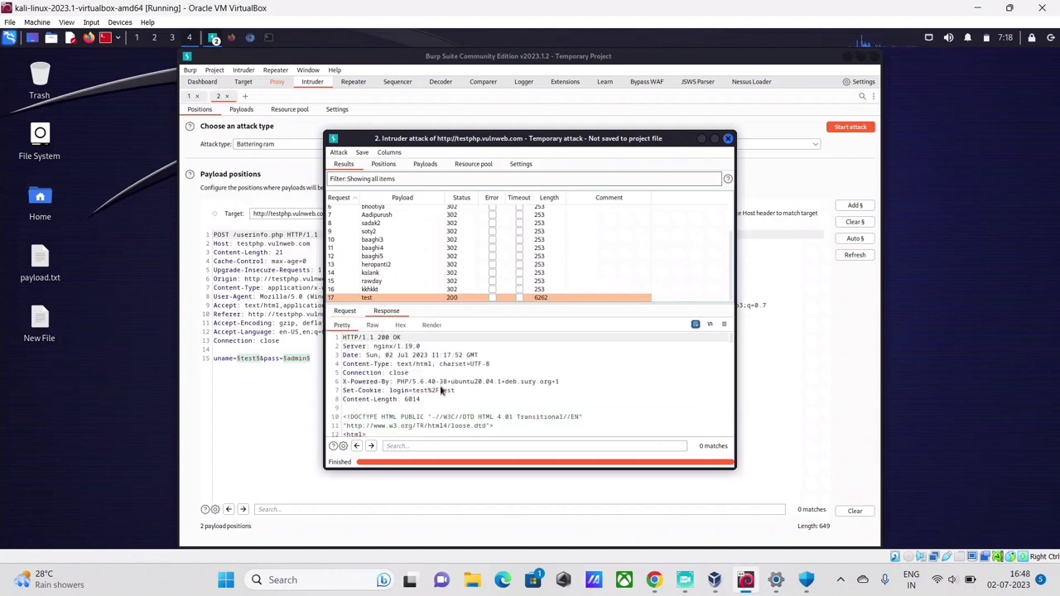
{"action": "scroll", "coordinate": [441, 393], "scroll_direction": "down", "scroll_amount": 1}
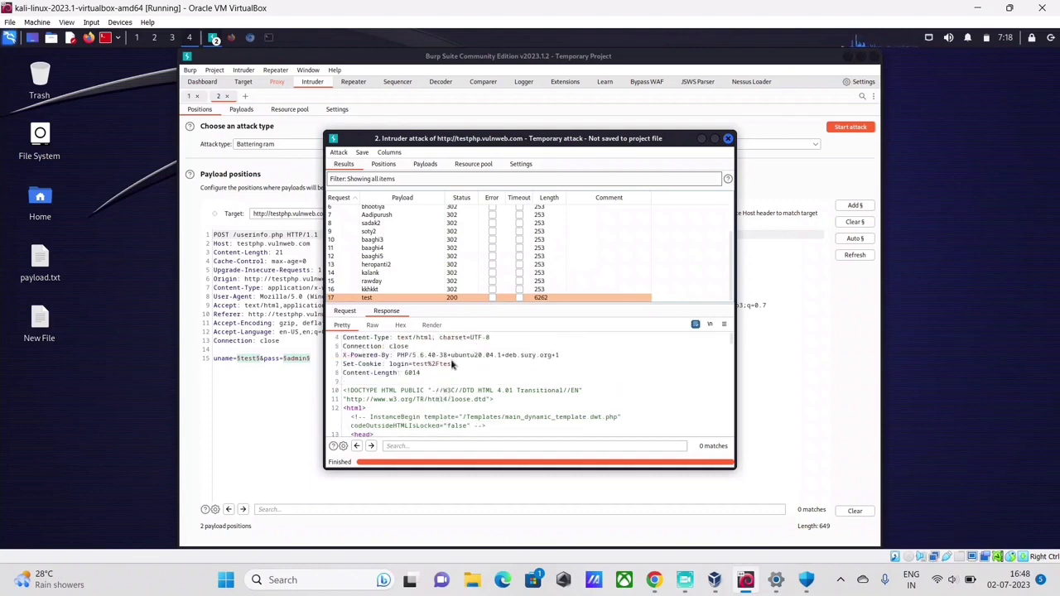
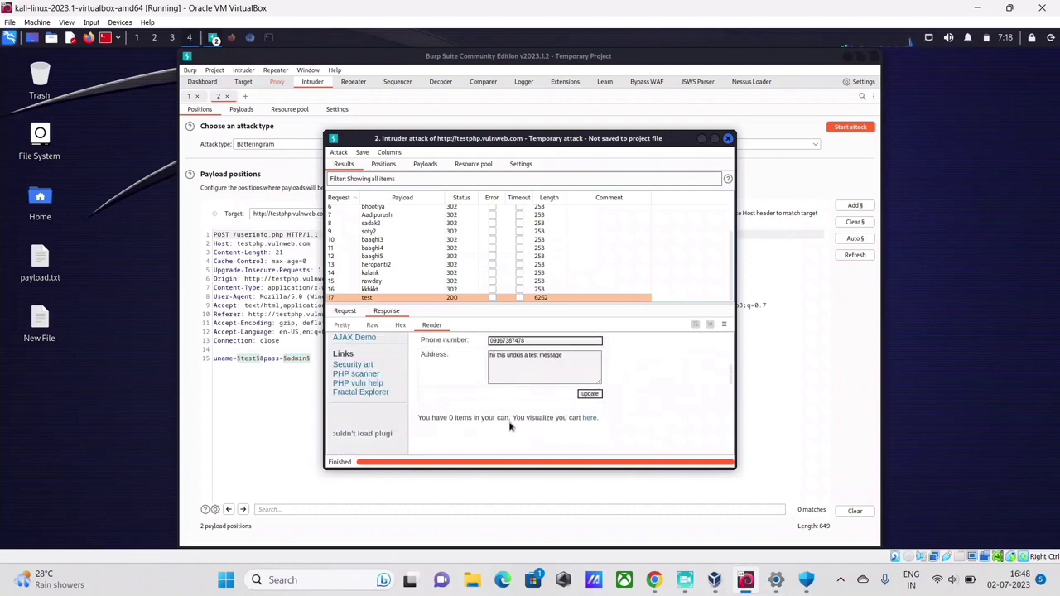
{"action": "scroll", "coordinate": [489, 414], "scroll_direction": "up", "scroll_amount": 2}
{"action": "scroll", "coordinate": [449, 396], "scroll_direction": "up", "scroll_amount": 3}
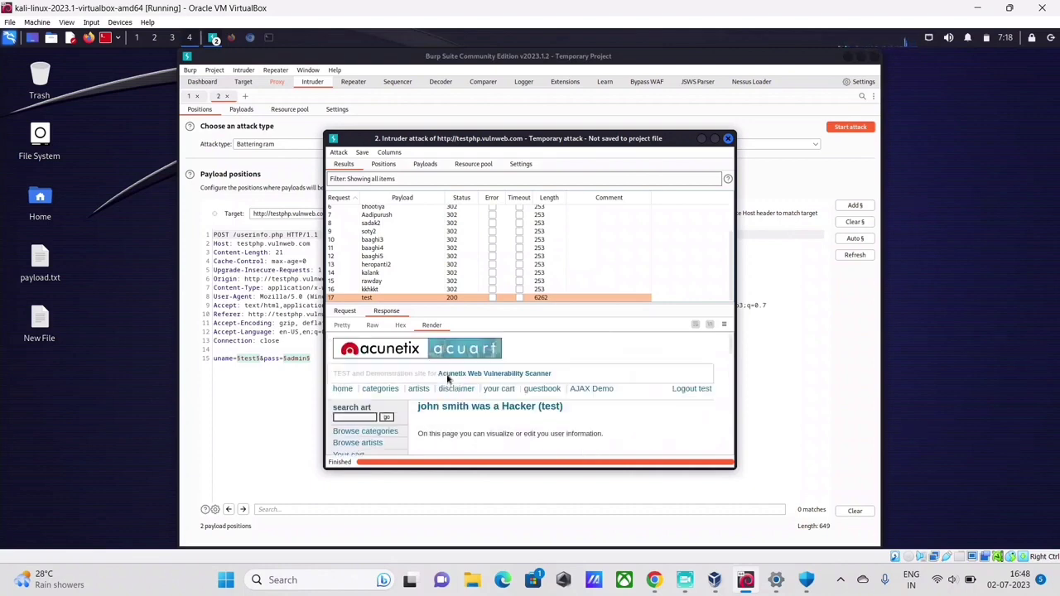
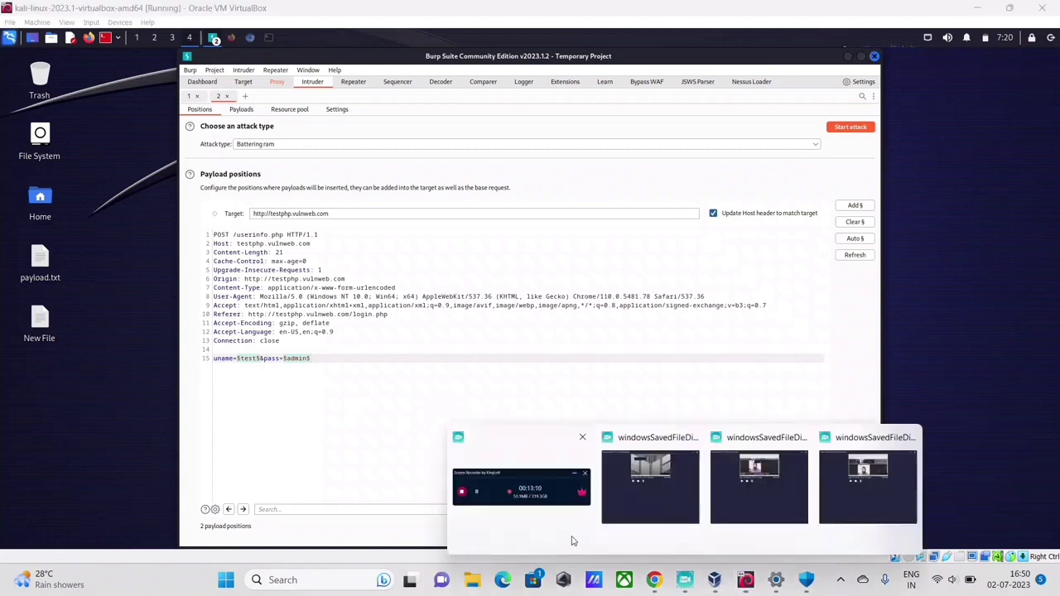
Close the Burp Intruder attack window to get back to the Kali desktop.
{"action": "left_click", "coordinate": [580, 489]}
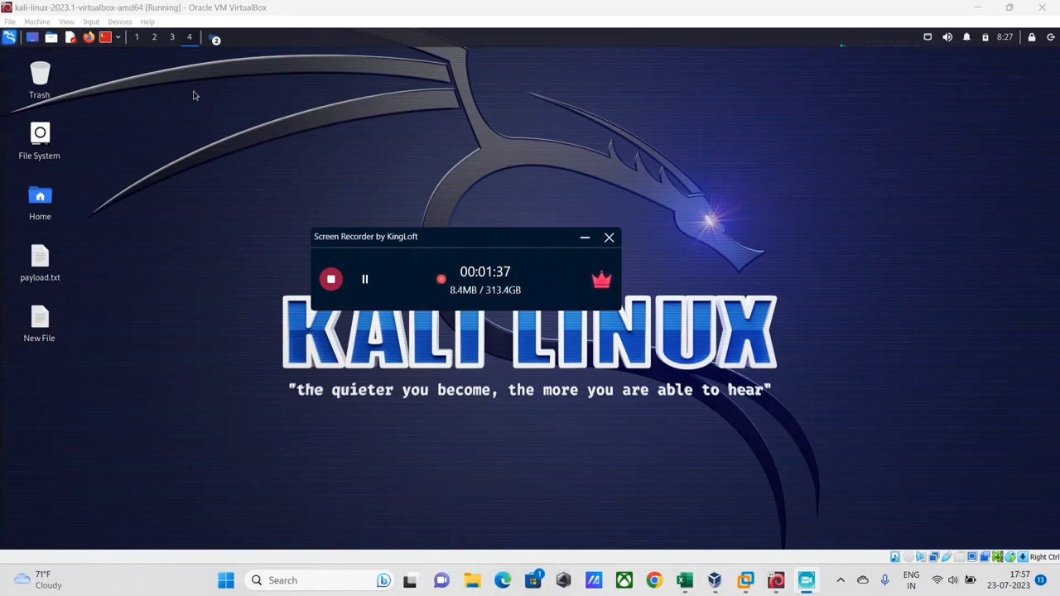
Launch burpsuite from a root terminal and start a temporary project with default settings.
{"action": "left_click", "coordinate": [118, 37]}
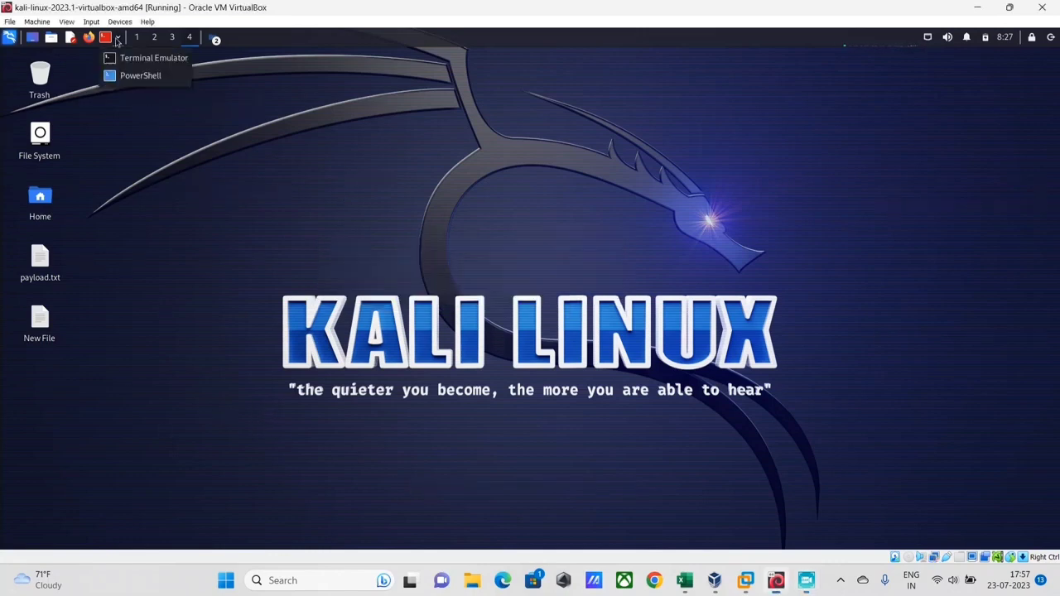
{"action": "left_click", "coordinate": [141, 58]}
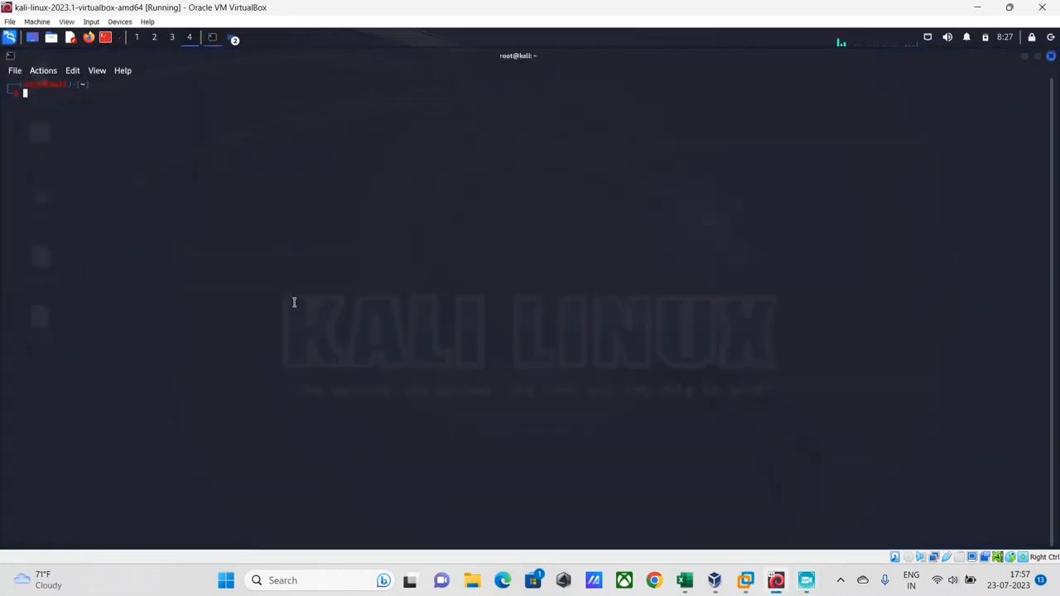
{"action": "type", "text": "burp"}
{"action": "key", "text": "Right"}
{"action": "key", "text": "Return"}
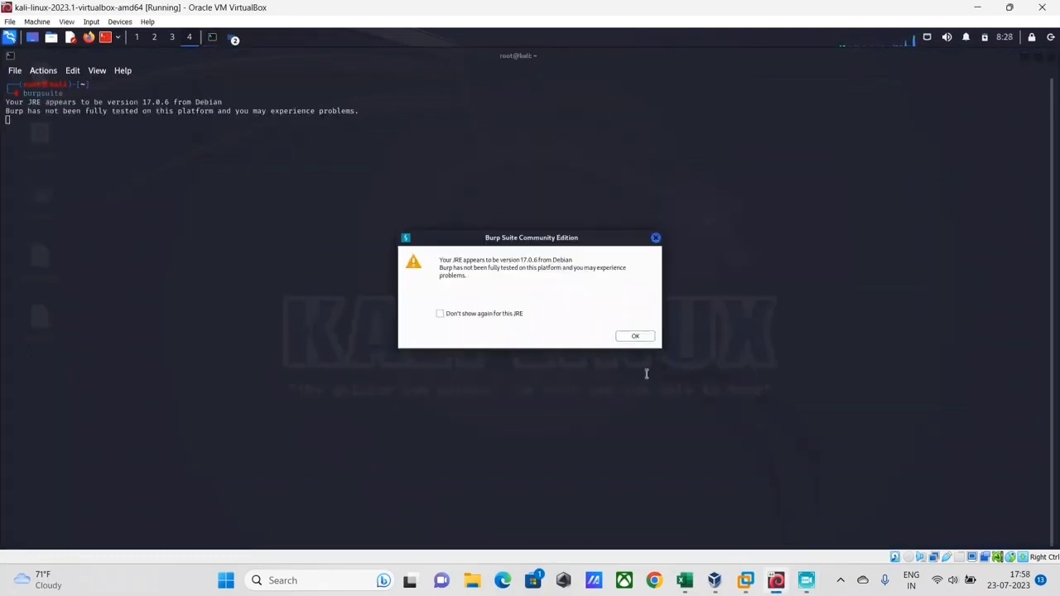
{"action": "left_click", "coordinate": [635, 336]}
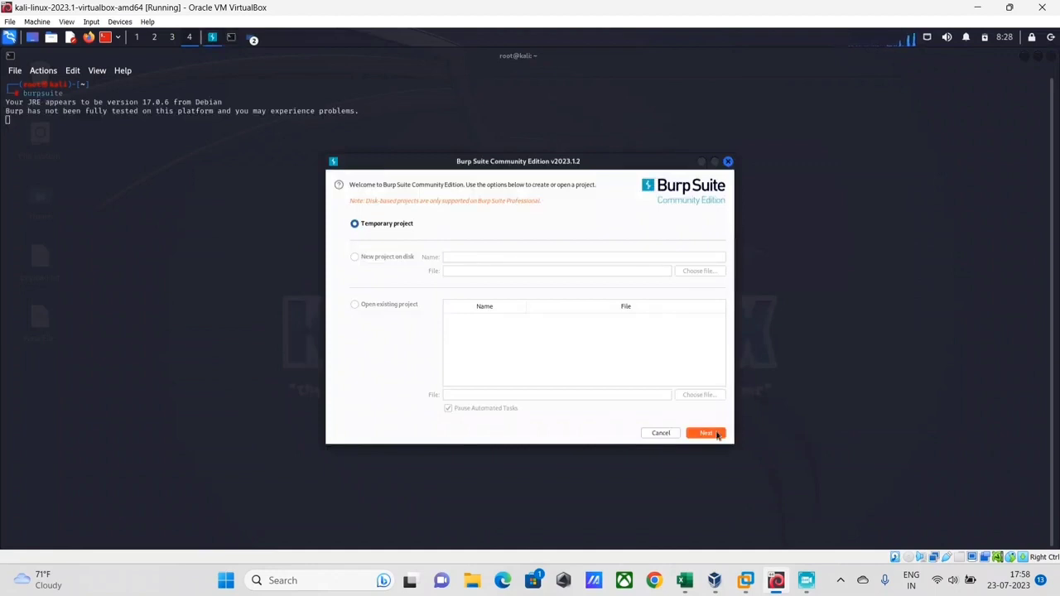
{"action": "left_click", "coordinate": [718, 435]}
{"action": "left_click", "coordinate": [707, 439]}
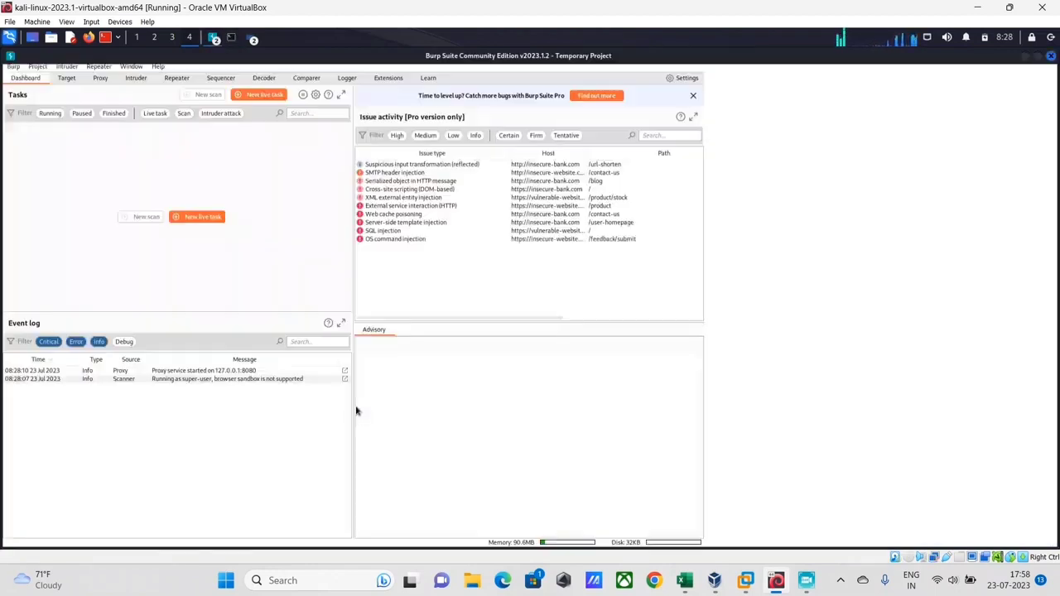
{"action": "left_click", "coordinate": [640, 247]}
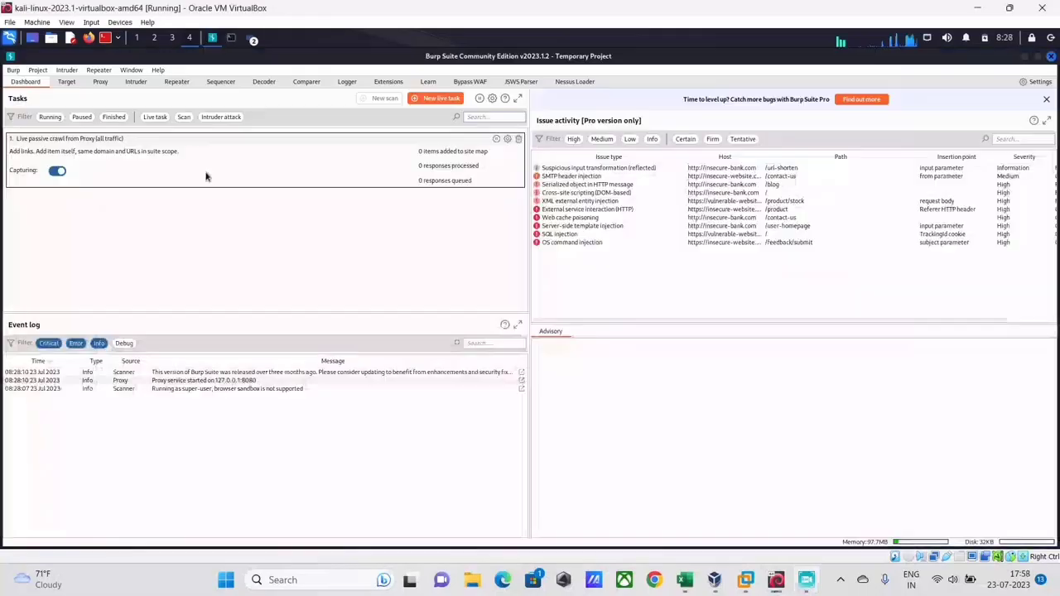
Enable 'Run without a sandbox' for Burp's browser, then show the Proxy Intercept view.
{"action": "left_click", "coordinate": [14, 70]}
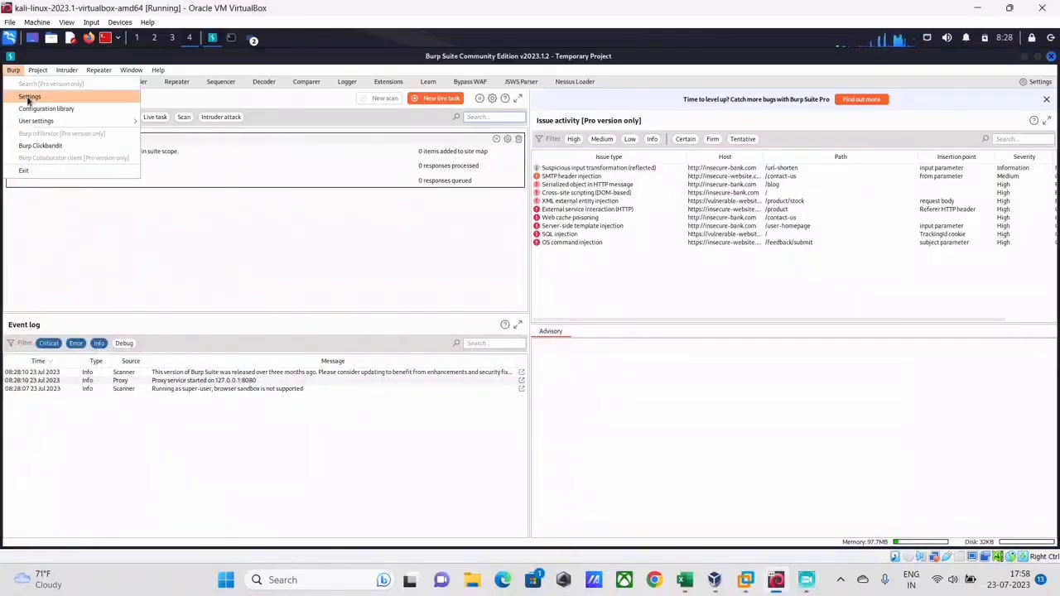
{"action": "left_click", "coordinate": [29, 97]}
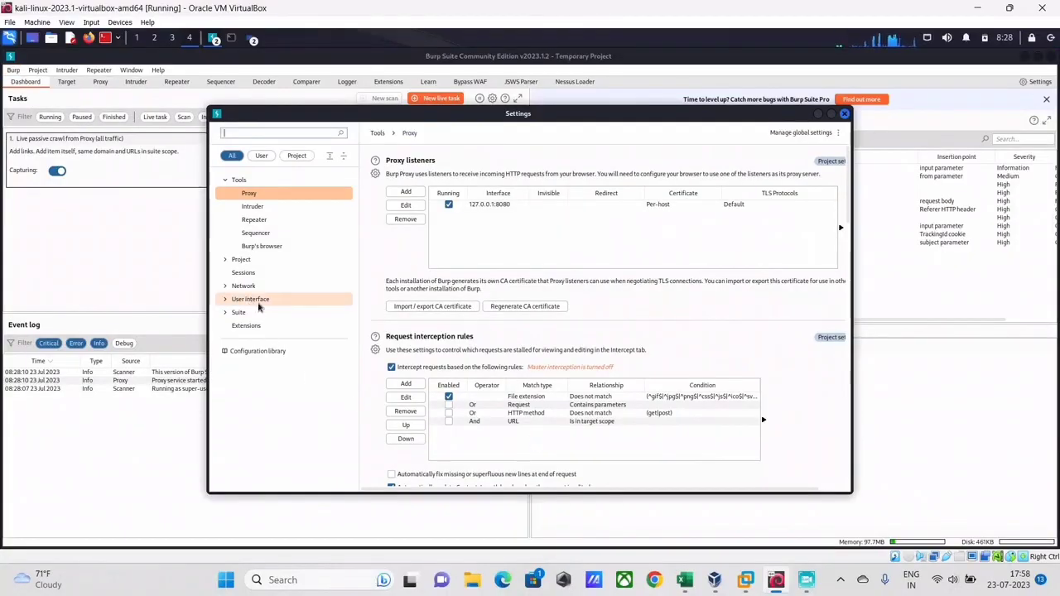
{"action": "left_click", "coordinate": [269, 247]}
{"action": "left_click", "coordinate": [391, 323]}
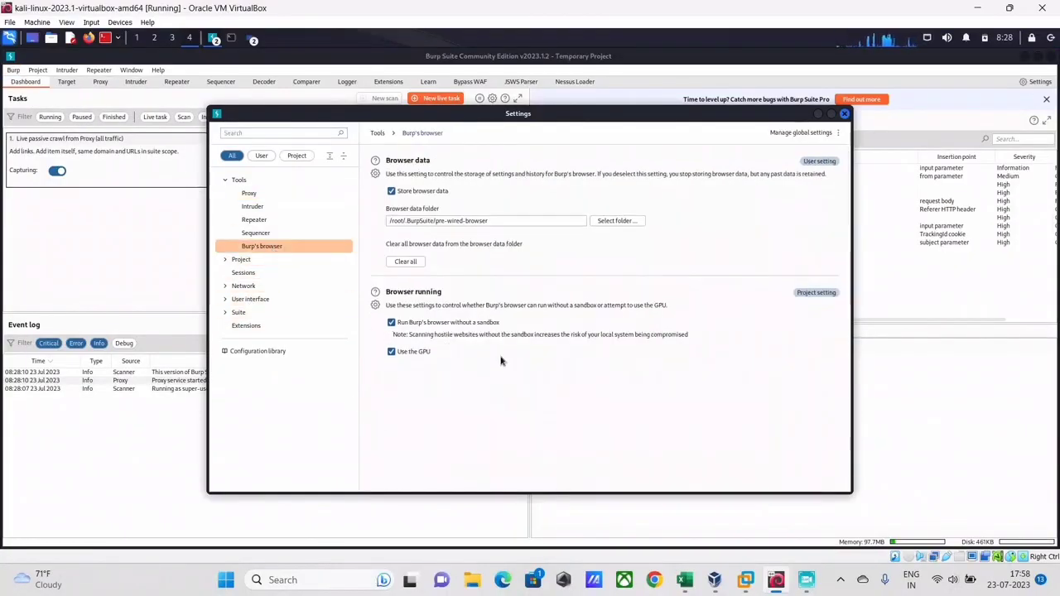
{"action": "left_click", "coordinate": [845, 113]}
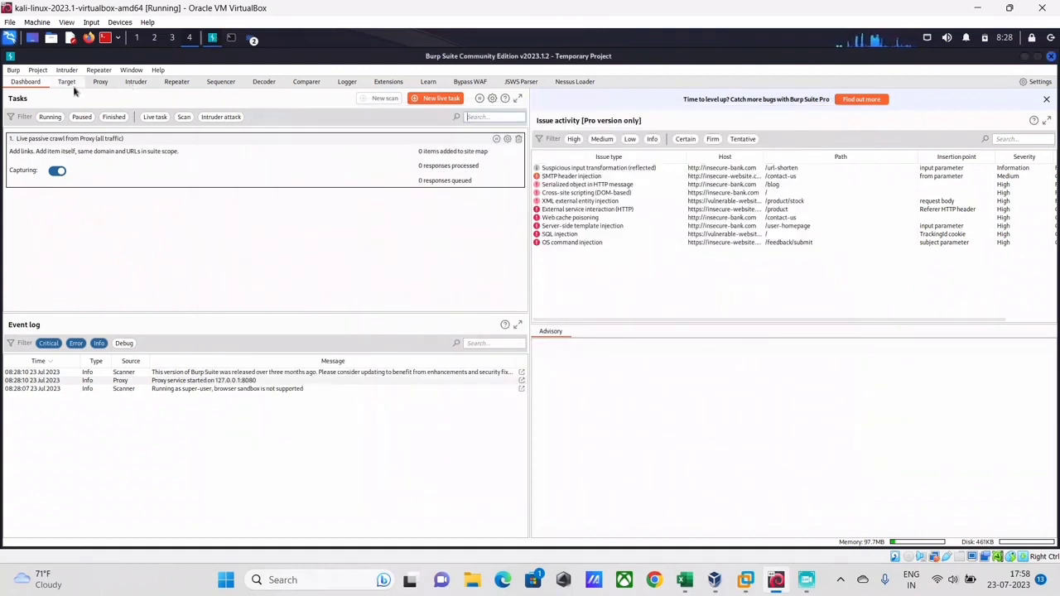
{"action": "left_click", "coordinate": [101, 82]}
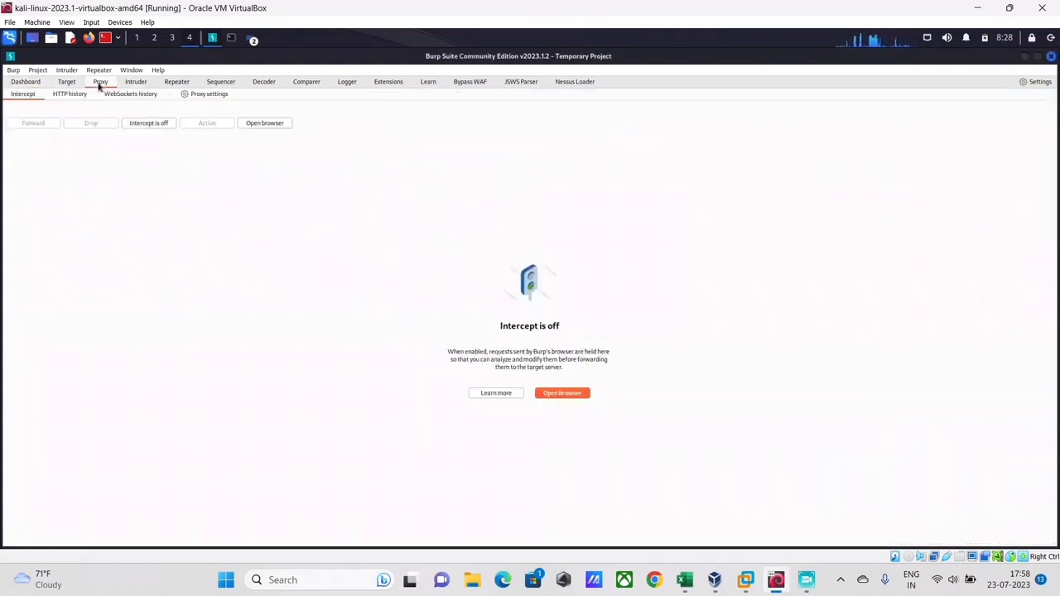
Load testphp.vulnweb.com/login.php in Burp's built-in Chromium browser.
{"action": "left_click", "coordinate": [555, 394]}
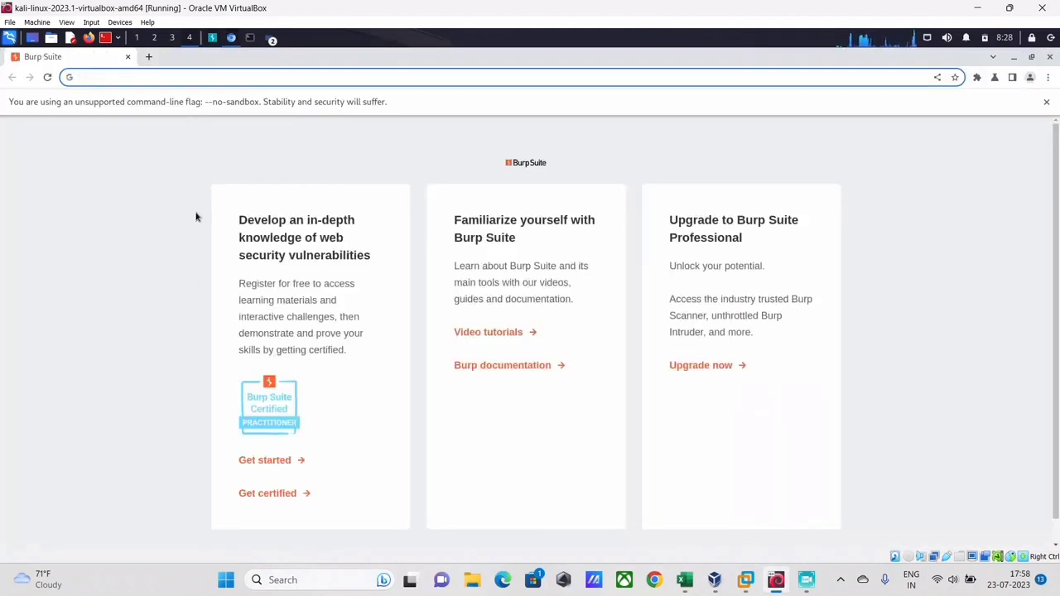
{"action": "type", "text": "te"}
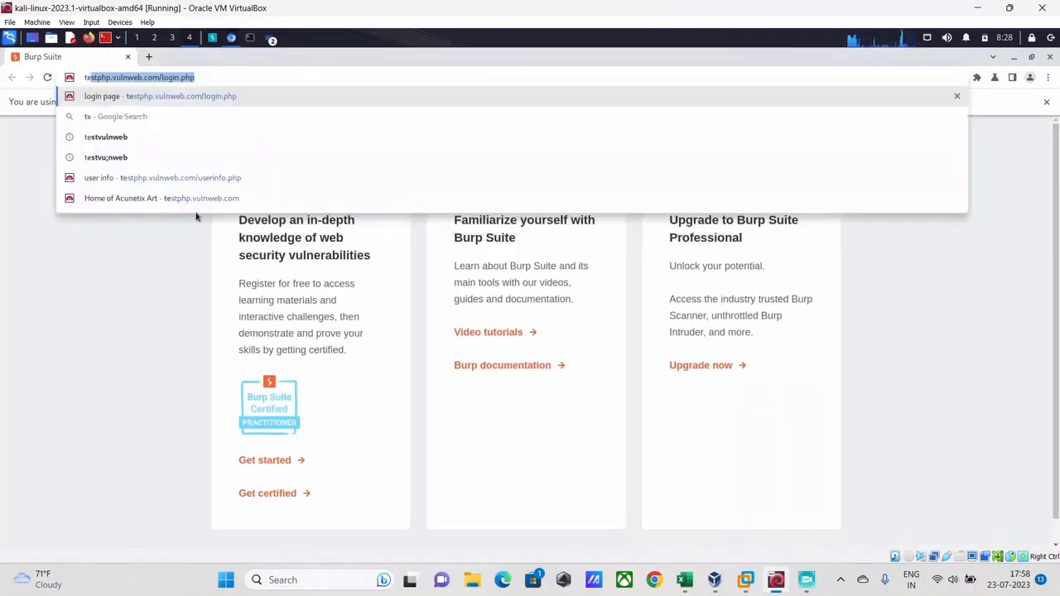
{"action": "key", "text": "End"}
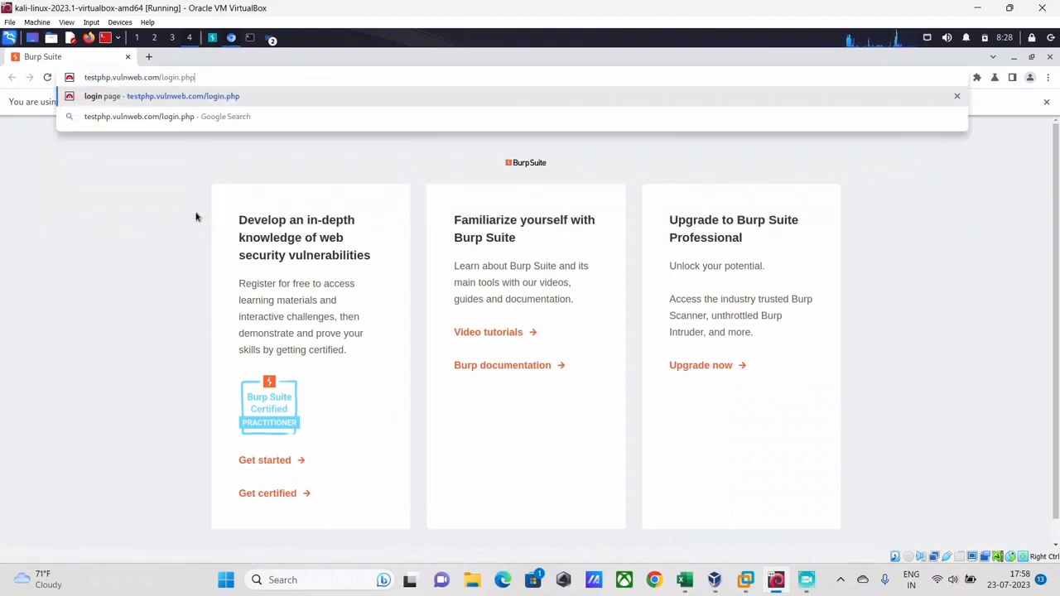
{"action": "key", "text": "Return"}
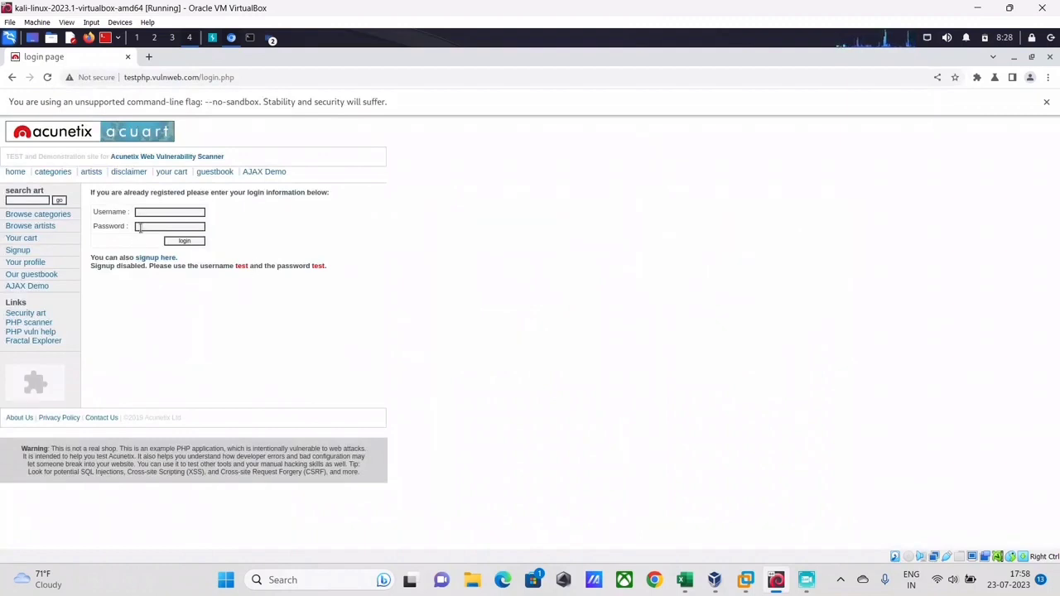
Enter username 'test' and a password in the login form, then return to Burp.
{"action": "left_click", "coordinate": [165, 214]}
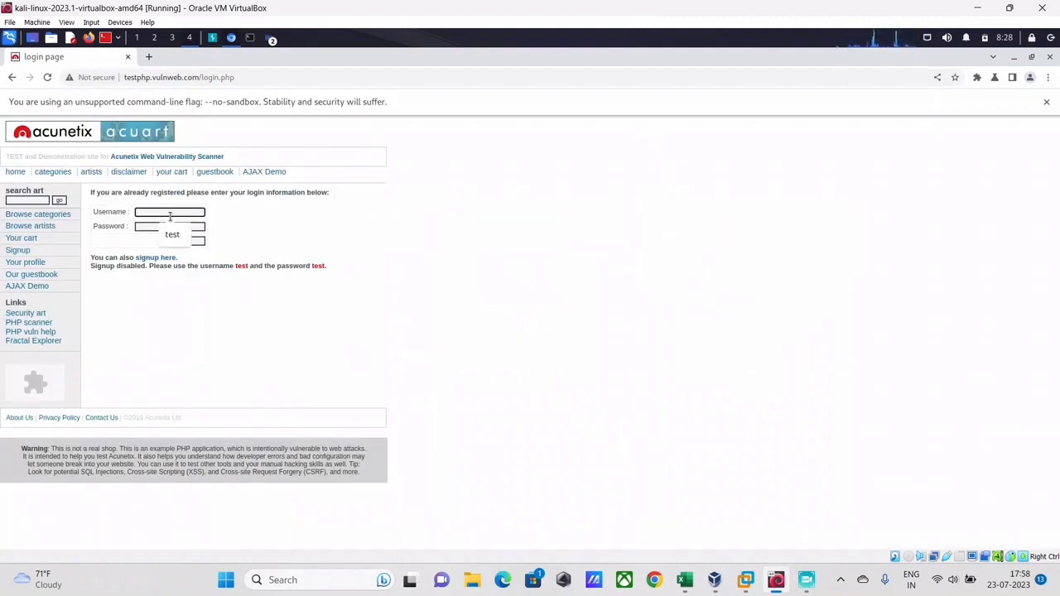
{"action": "type", "text": "test"}
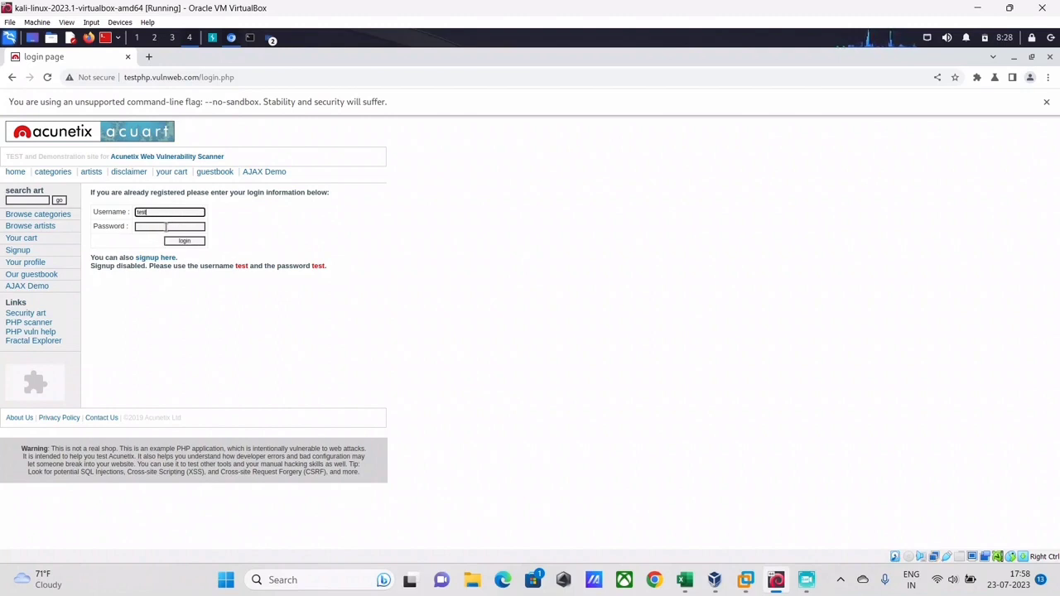
{"action": "left_click", "coordinate": [170, 228]}
{"action": "type", "text": "t"}
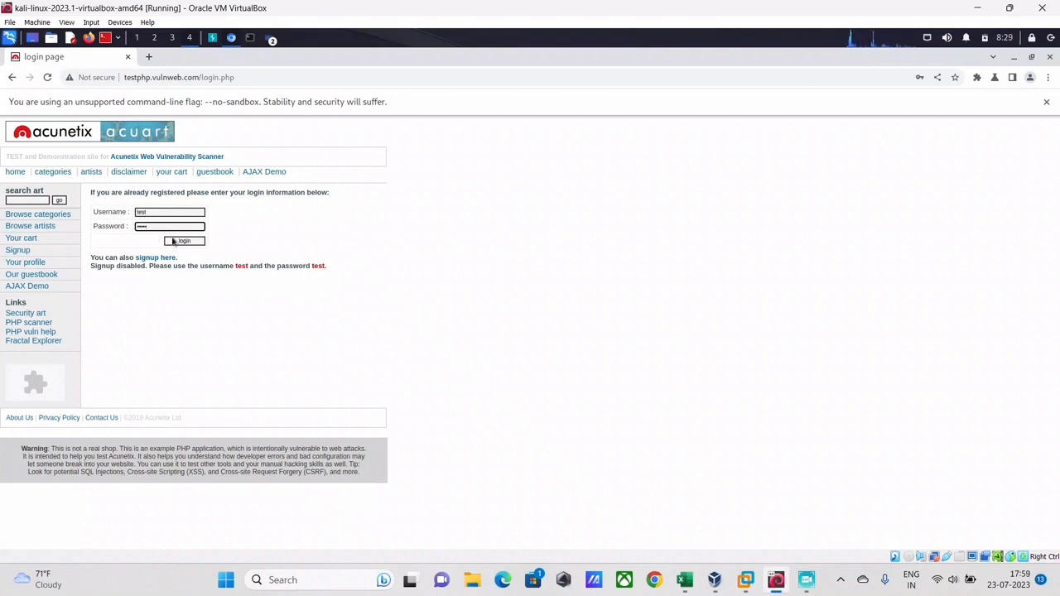
{"action": "key", "text": "alt+Tab"}
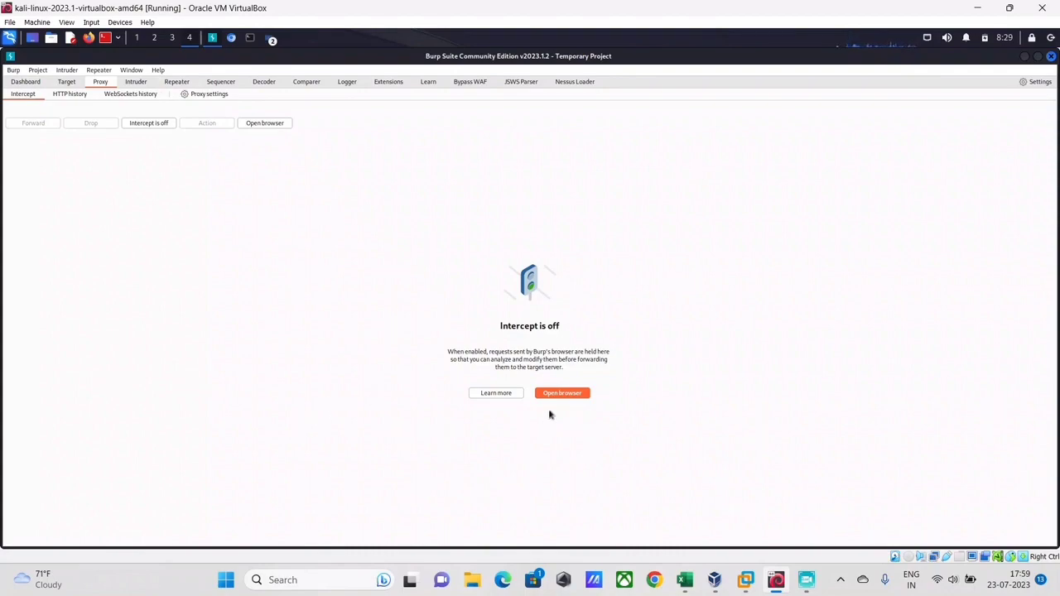
Turn interception on and submit the login form to capture the POST request.
{"action": "left_click", "coordinate": [158, 124]}
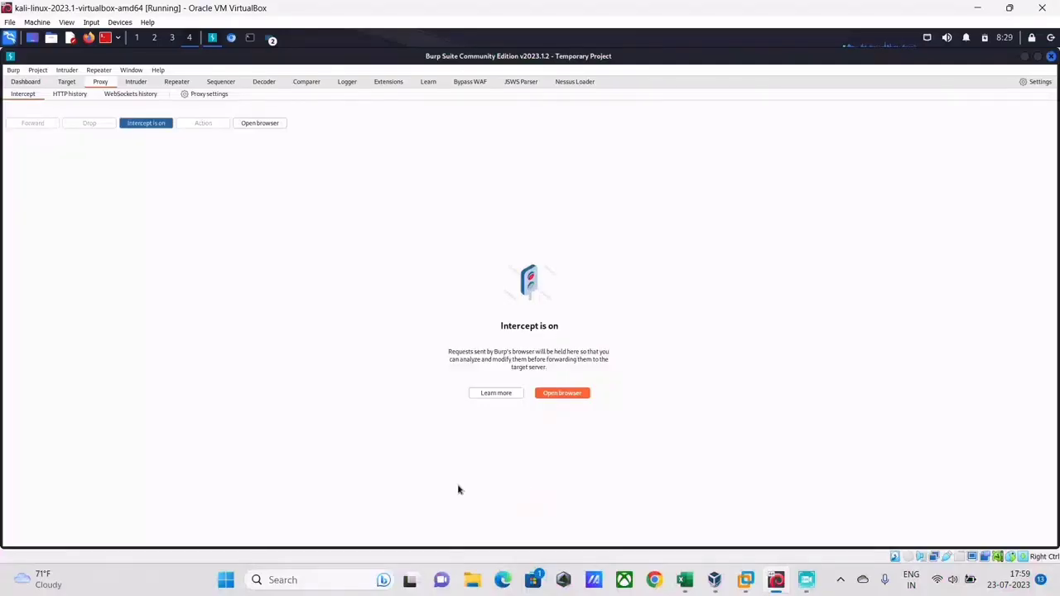
{"action": "key", "text": "alt+Tab"}
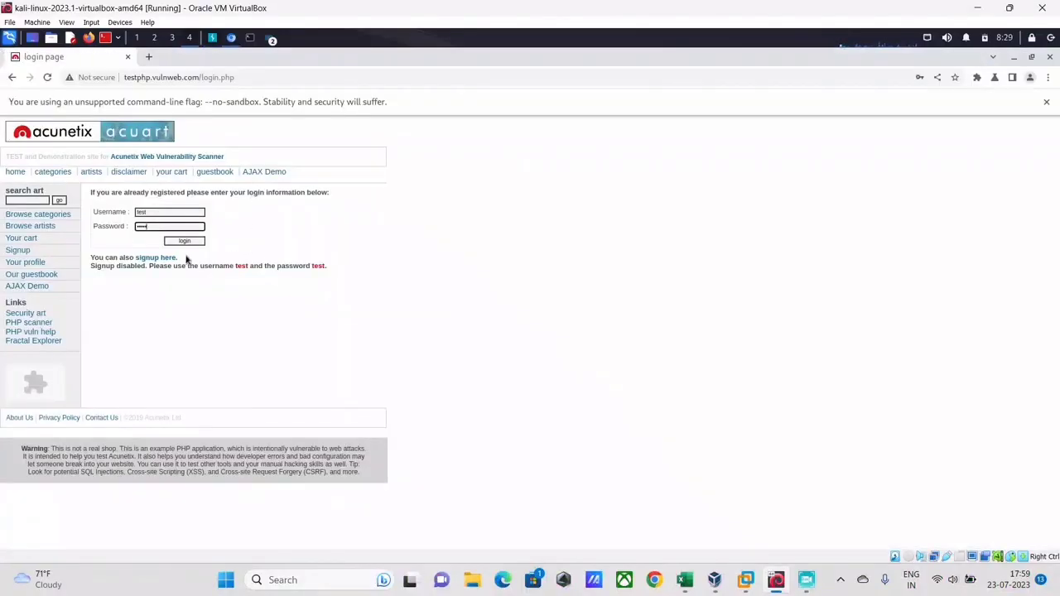
{"action": "left_click", "coordinate": [188, 241]}
Send the intercepted POST /userinfo.php request to Repeater and view it there.
{"action": "key", "text": "ctrl+a"}
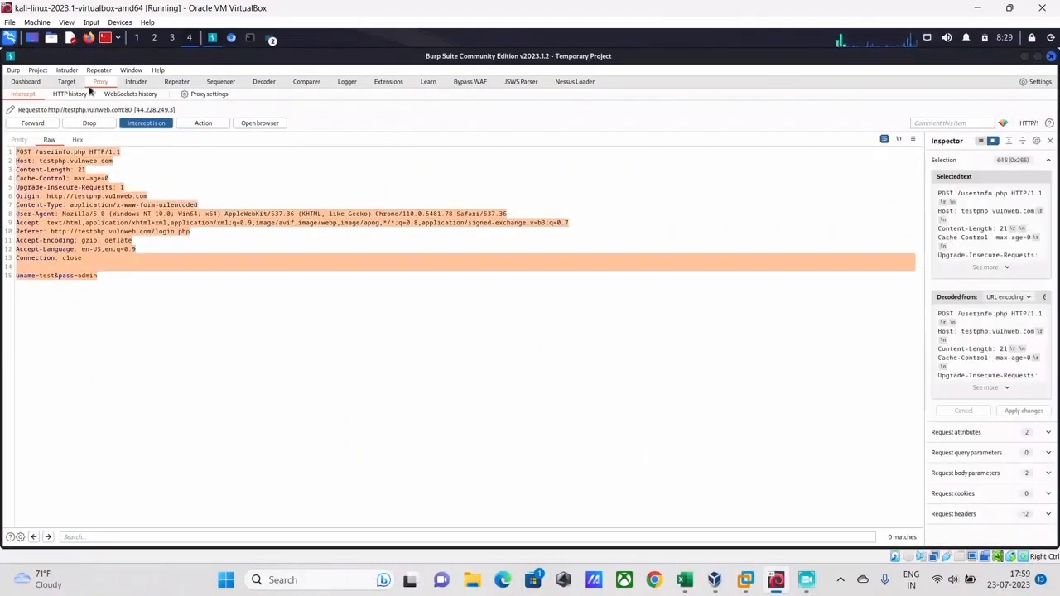
{"action": "left_click", "coordinate": [97, 287]}
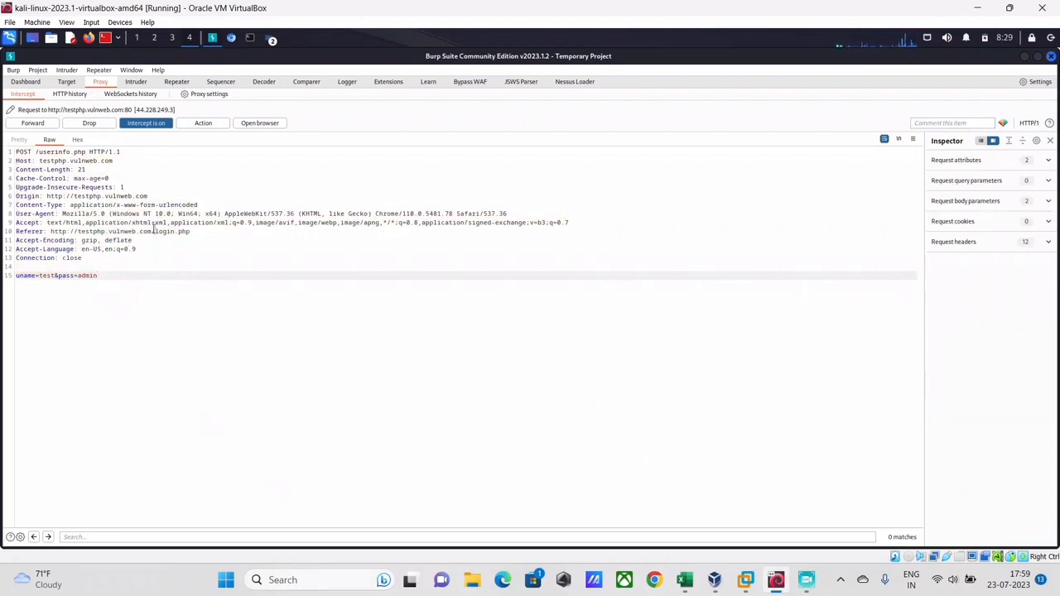
{"action": "right_click", "coordinate": [154, 230]}
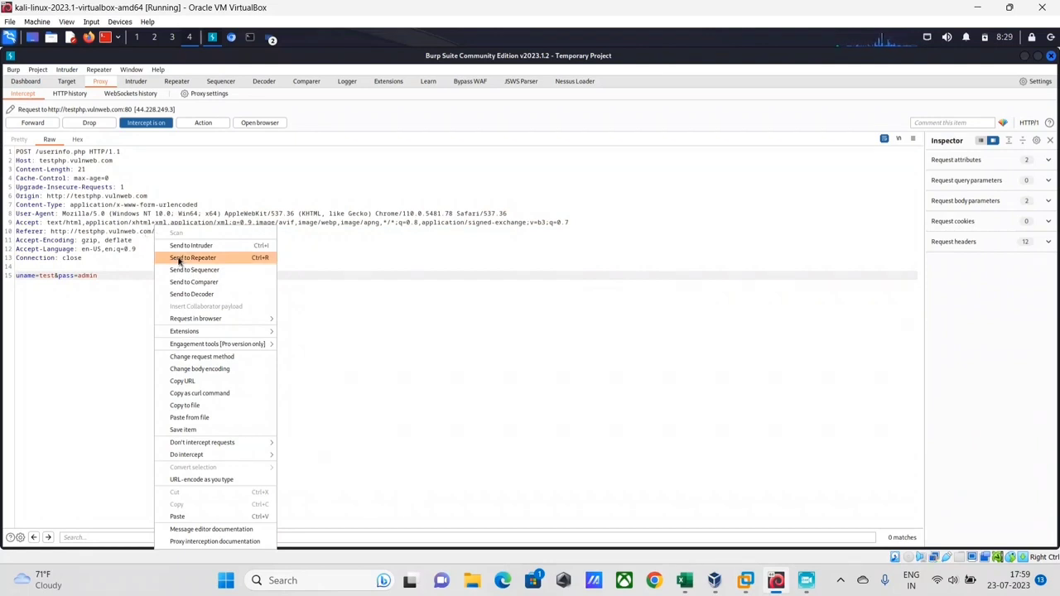
{"action": "left_click", "coordinate": [192, 257]}
{"action": "left_click", "coordinate": [177, 81]}
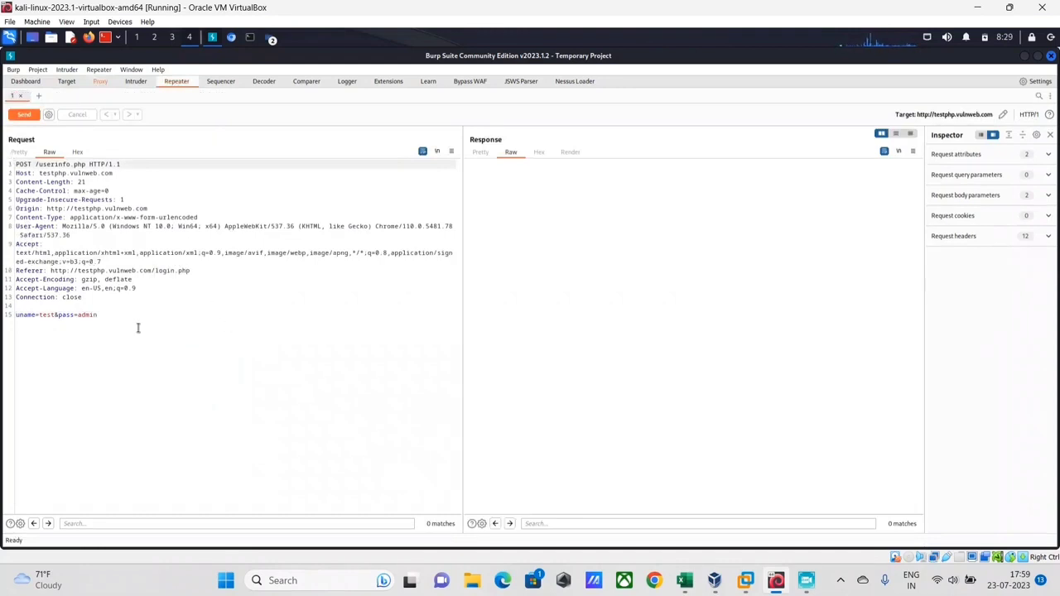
Send the POST /userinfo.php login request with uname=test&pass=admin to testphp.vulnweb.com from Repeater.
{"action": "left_click", "coordinate": [25, 114]}
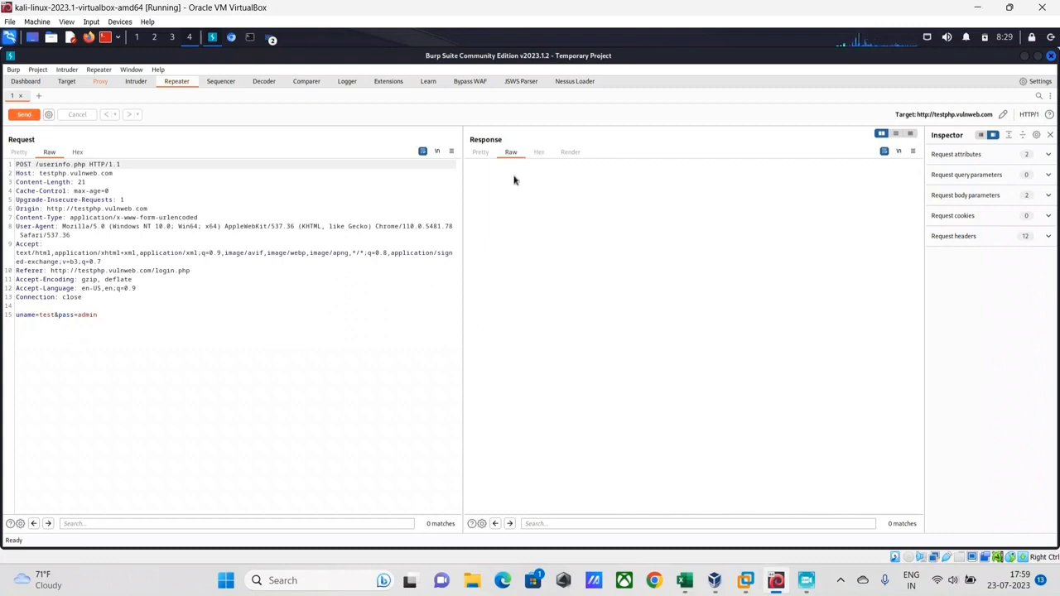